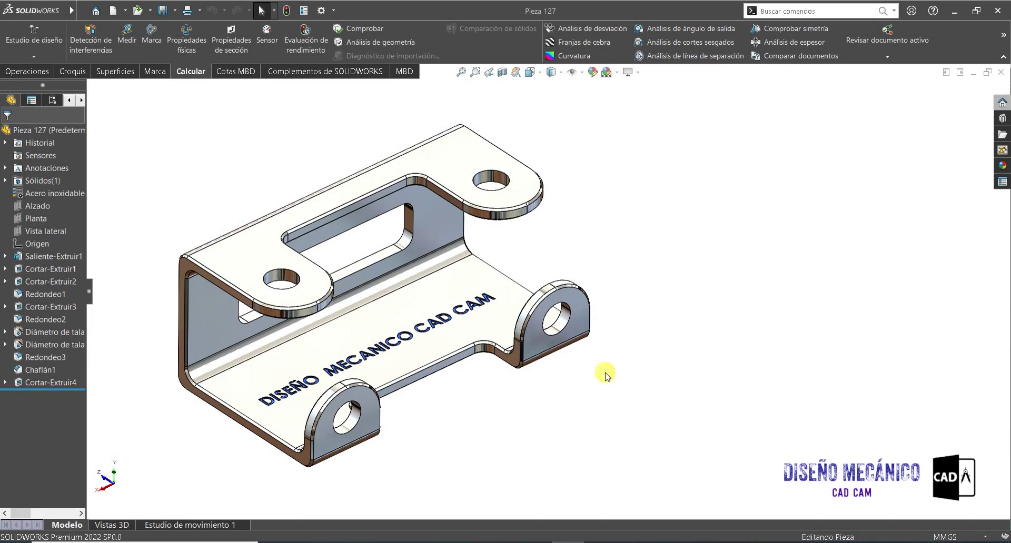
- Orbit the finished Pieza 127 bracket and widen the feature tree so full feature names show
mouse_move(586, 244)
middle_mouse_down()
mouse_move(591, 232)
mouse_move(531, 228)
mouse_move(492, 252)
mouse_move(598, 322)
mouse_move(584, 228)
mouse_move(617, 221)
mouse_move(632, 250)
mouse_move(614, 239)
mouse_move(610, 253)
mouse_move(610, 244)
middle_mouse_up()
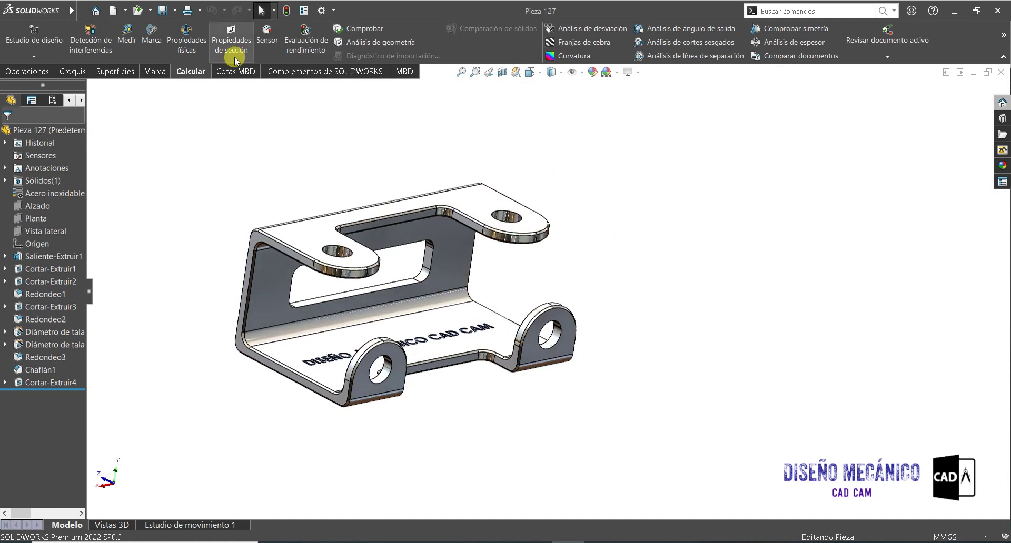
left_click(21, 73)
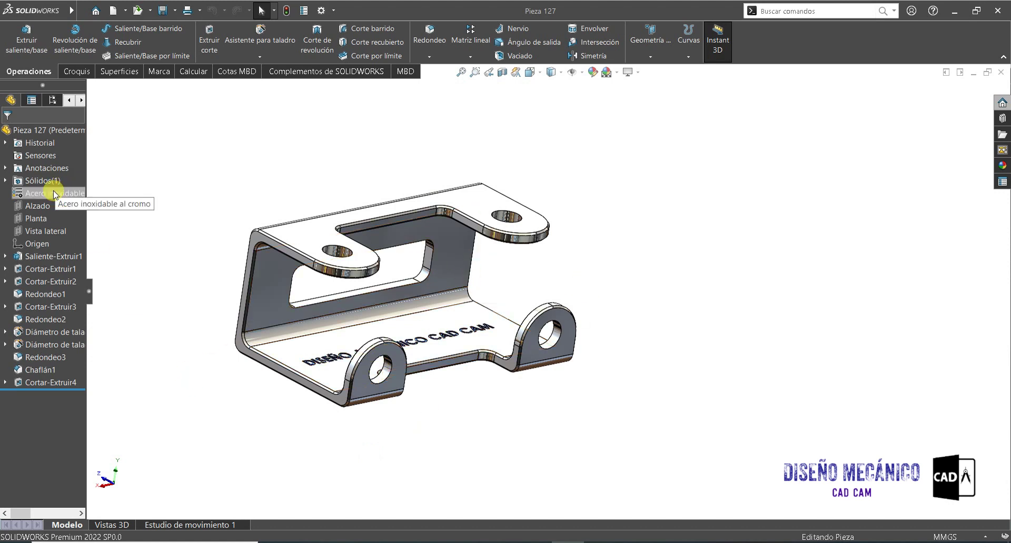
left_click_drag(89, 294, 151, 299)
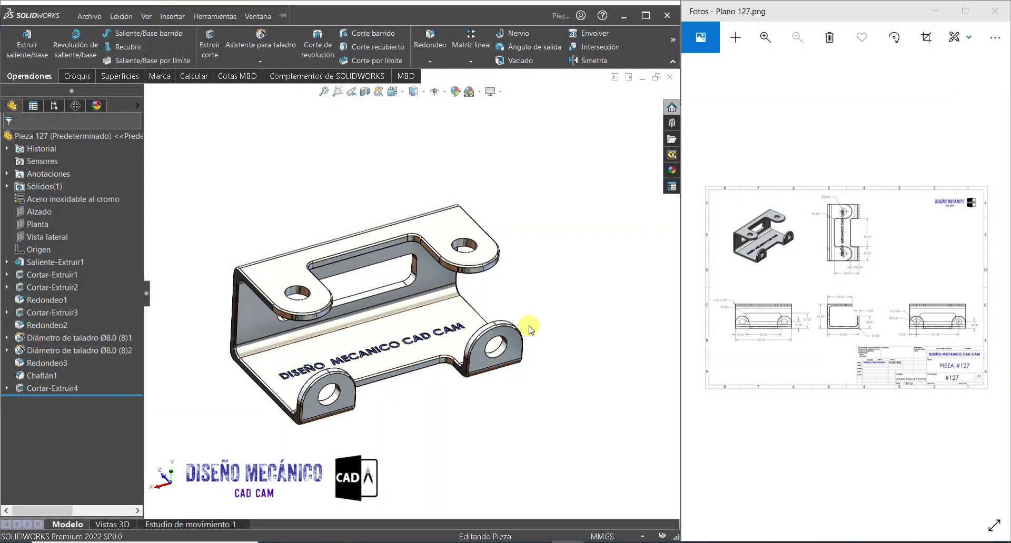
- Create a new blank part document (Pieza2)
left_click(94, 16)
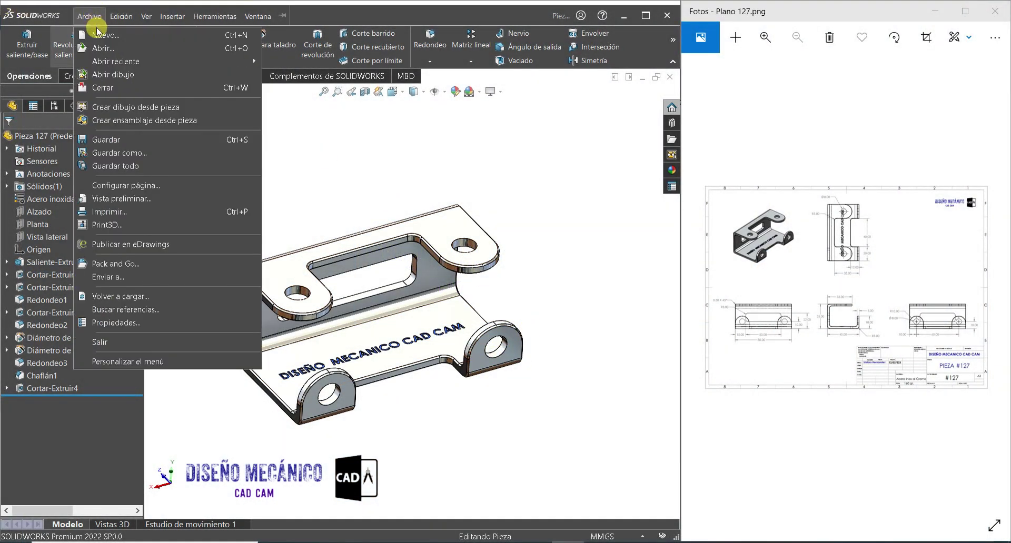
left_click(98, 34)
left_click(427, 412)
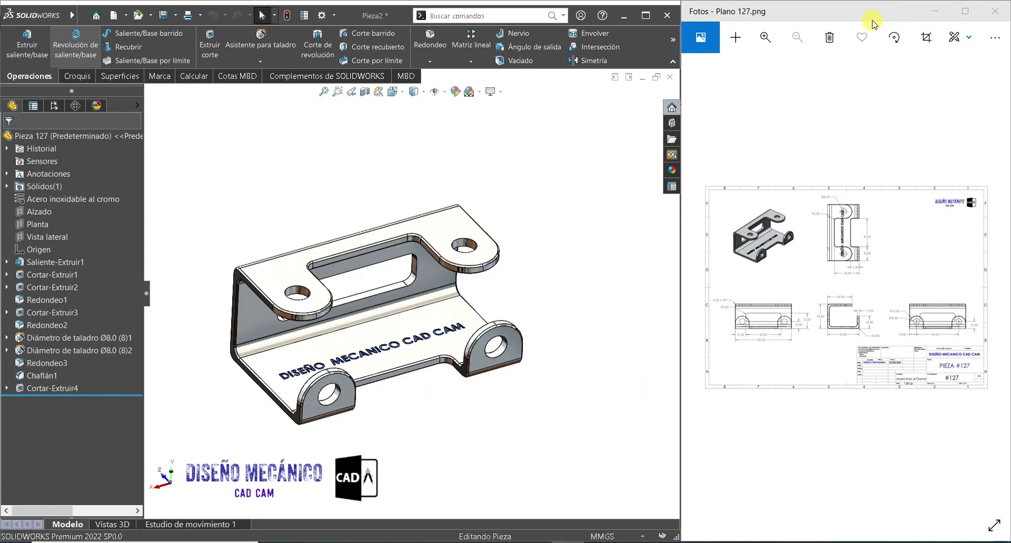
- Zoom the reference drawing in Photos to 129%
left_click(765, 37)
left_click(765, 38)
left_click(765, 40)
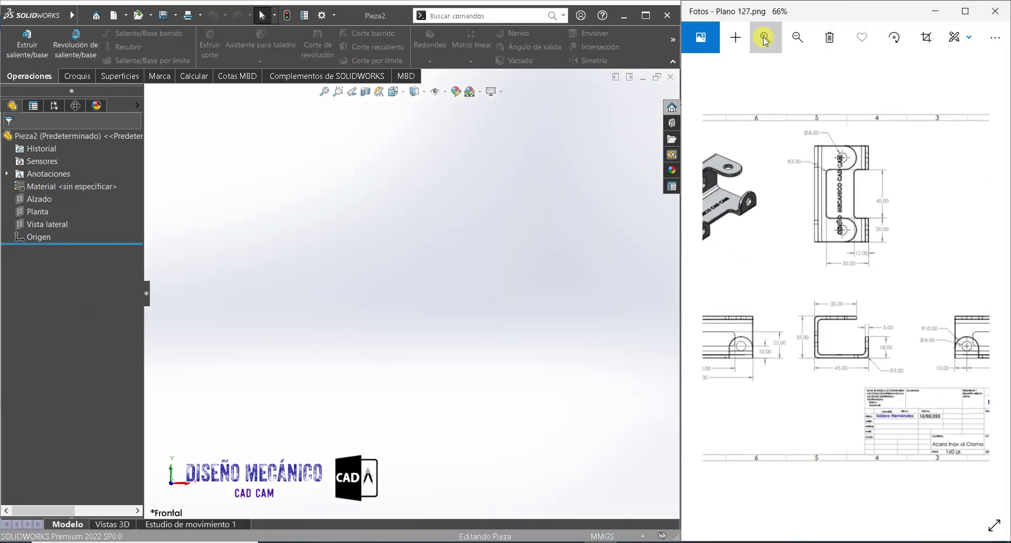
scroll(876, 322, "up", 3)
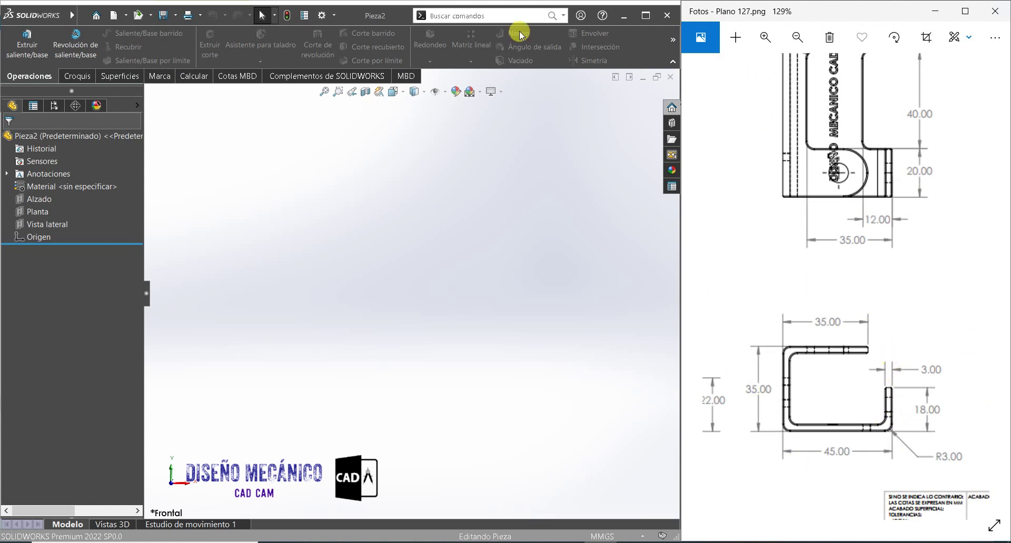
left_click(72, 79)
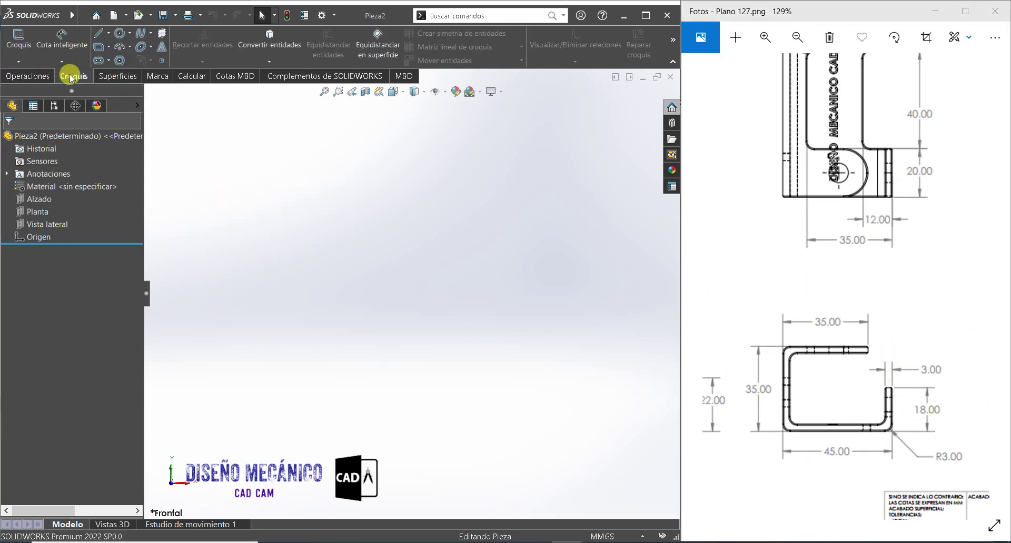
- On the Alzado plane, draw an outer and an inner centre rectangle both centred on the origin
left_click(108, 47)
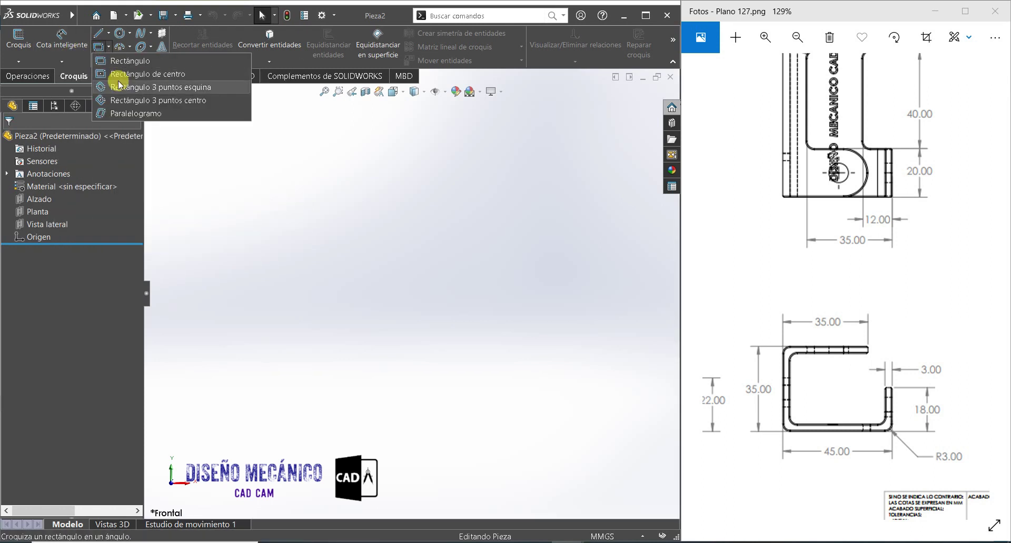
left_click(119, 77)
left_click(318, 200)
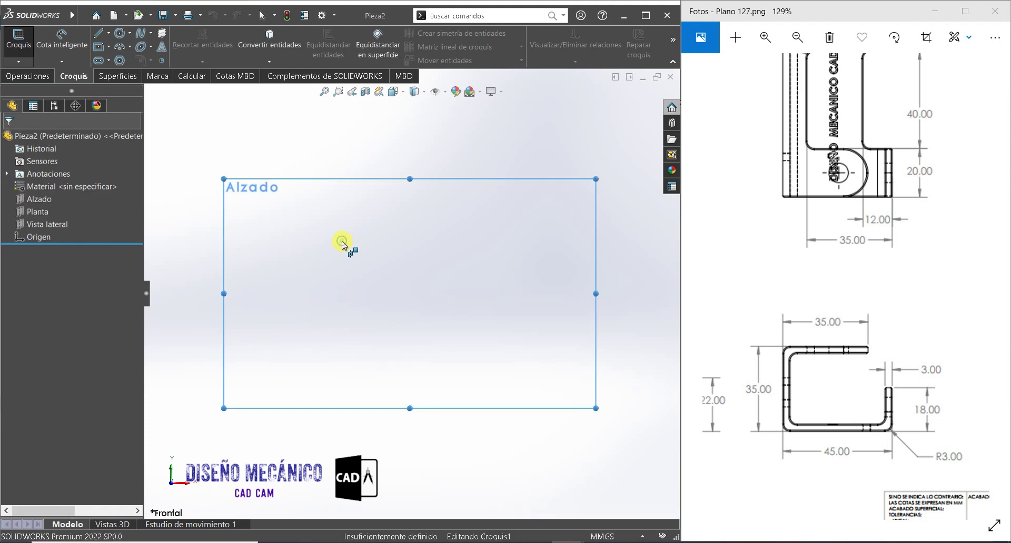
left_click(412, 294)
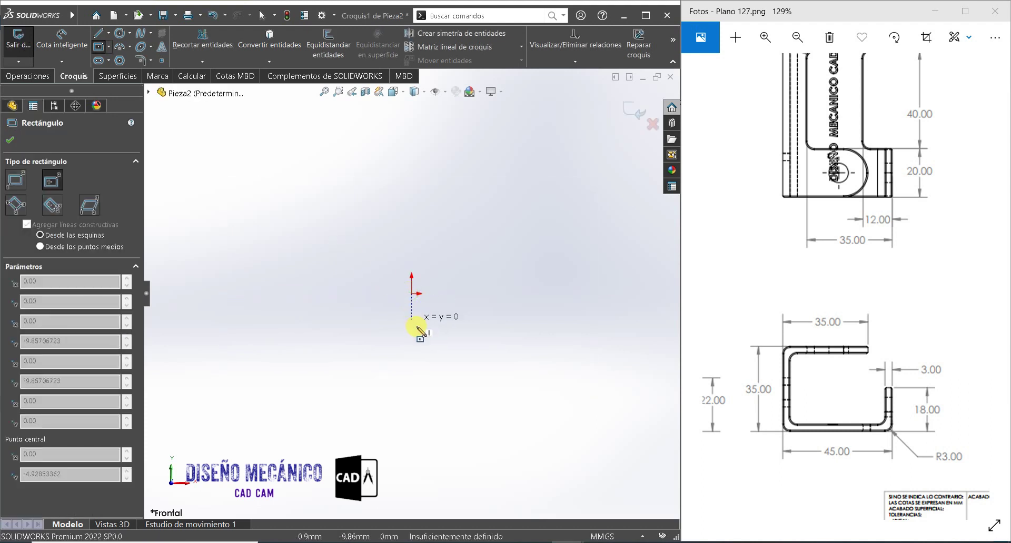
left_click(531, 435)
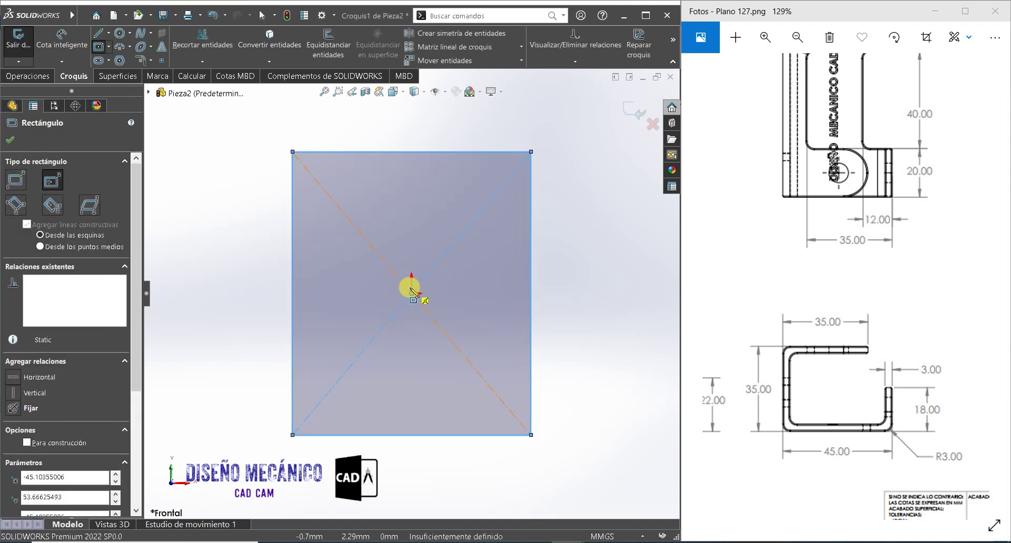
left_click_drag(412, 291, 494, 421)
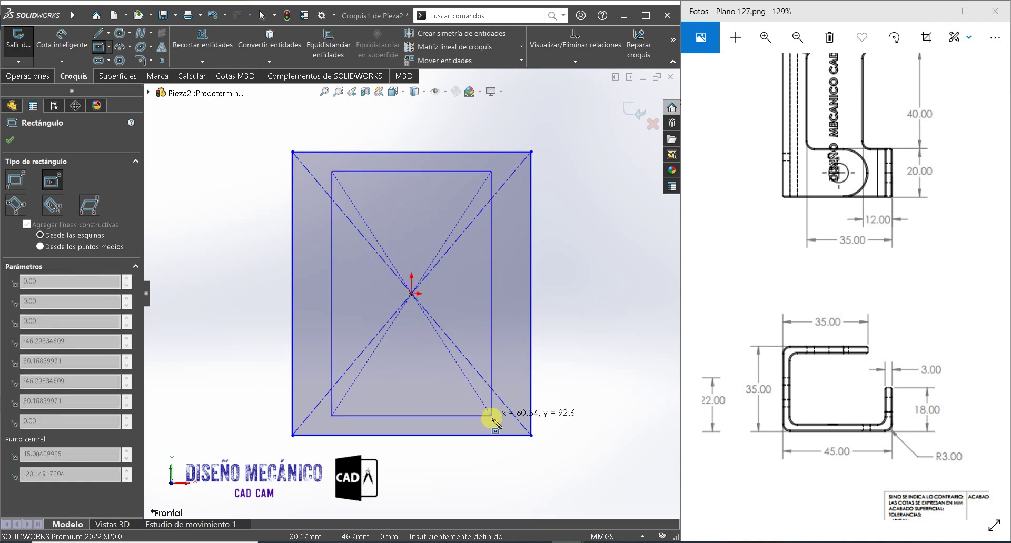
left_click(501, 421)
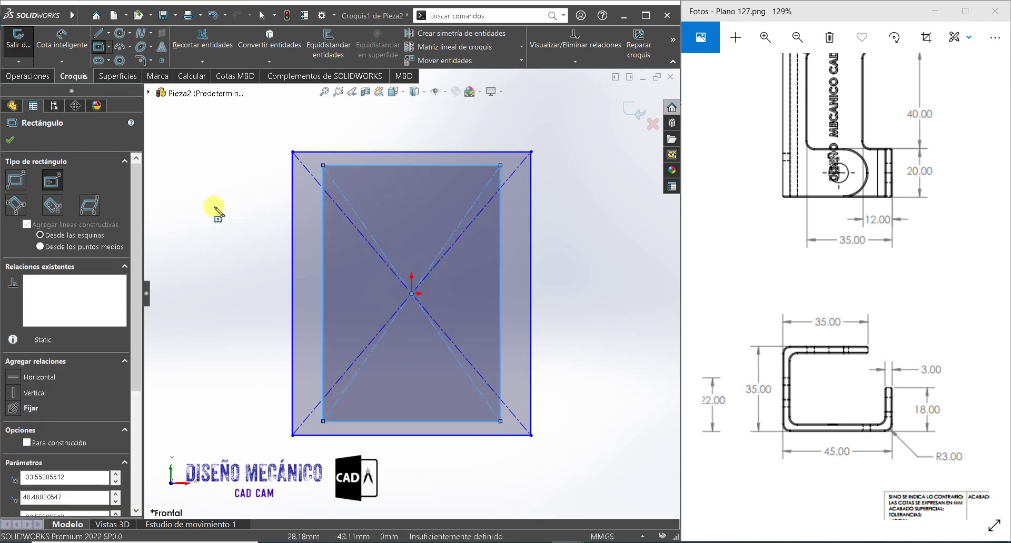
left_click(51, 45)
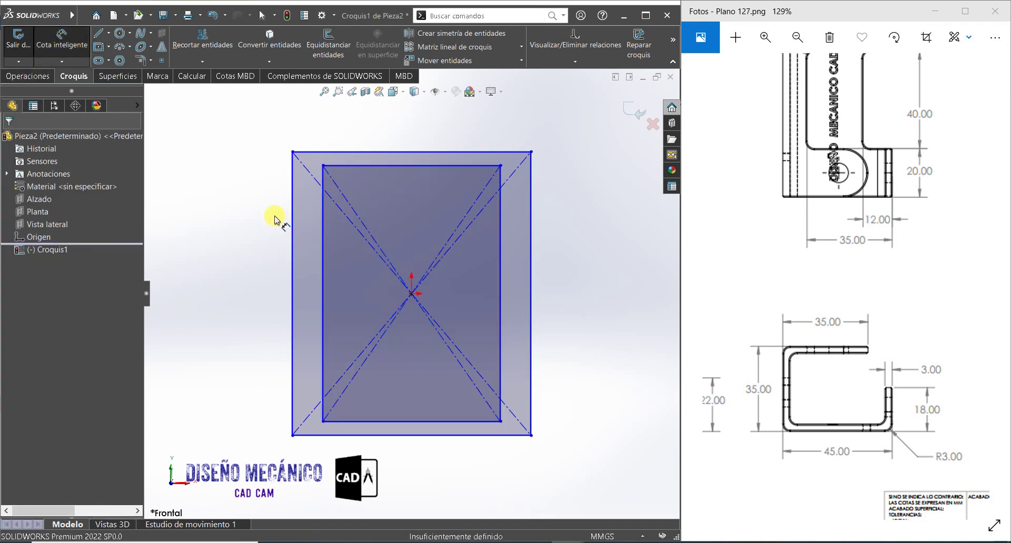
- Dimension the outer rectangle 35 mm high and 45 mm wide
left_click(292, 215)
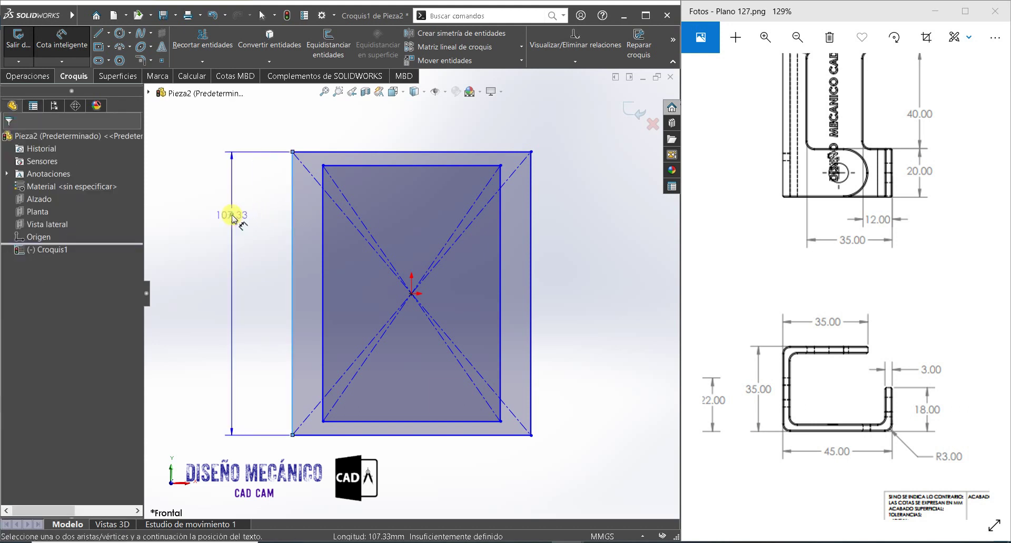
left_click(232, 216)
type("35")
key("Return")
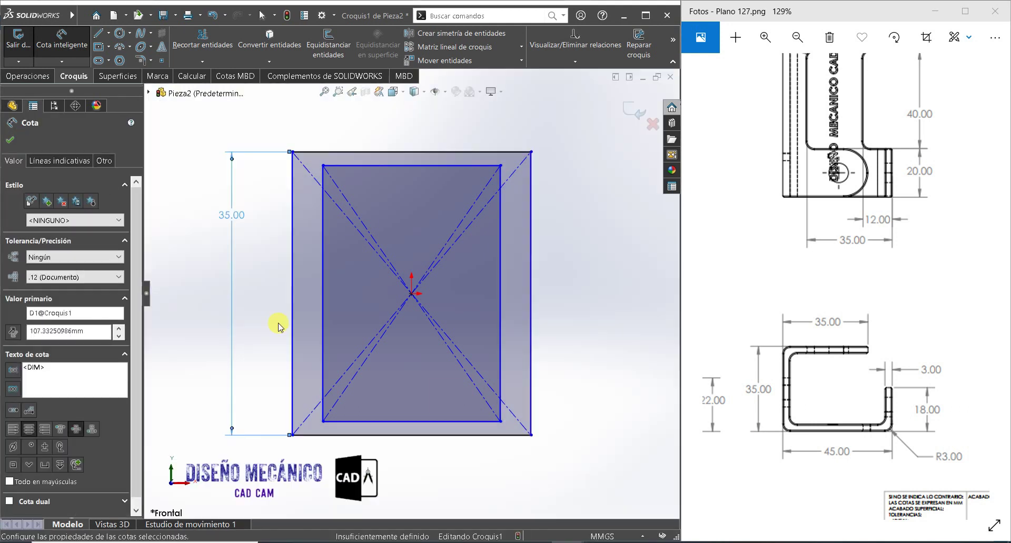
left_click(377, 436)
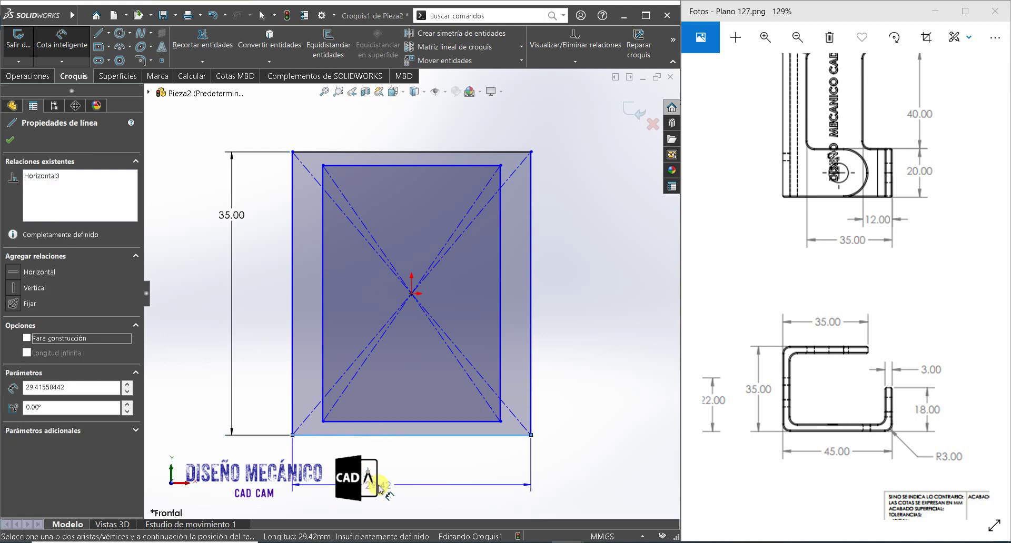
left_click(382, 486)
type("45")
key("Return")
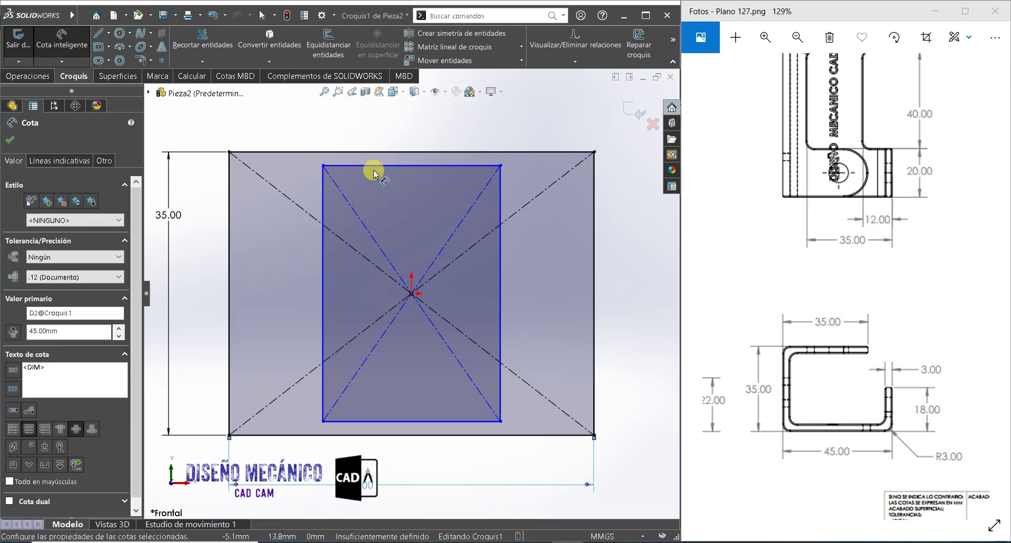
- Offset the inner rectangle 3 mm from the outer one at the top and left
left_click(384, 152)
left_click(387, 167)
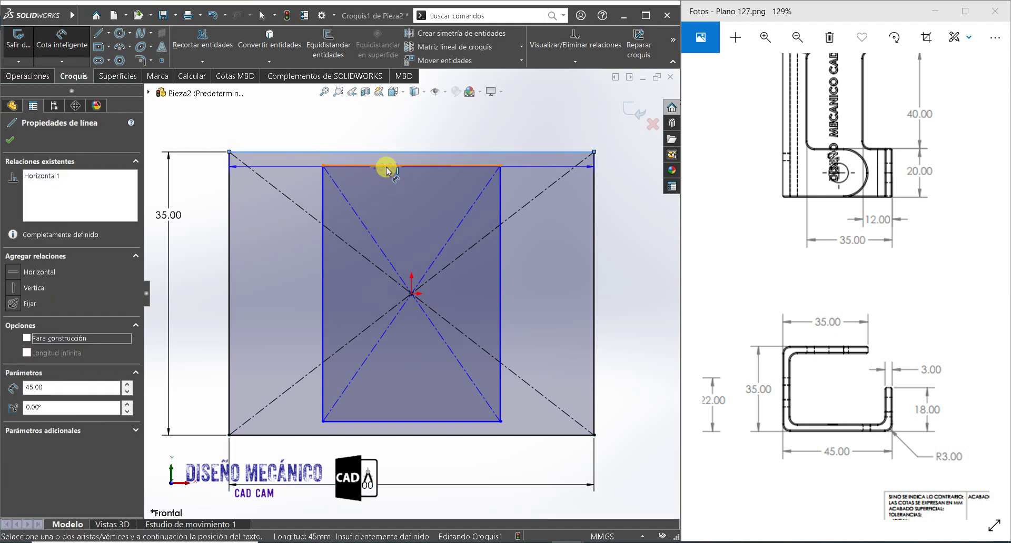
left_click(410, 129)
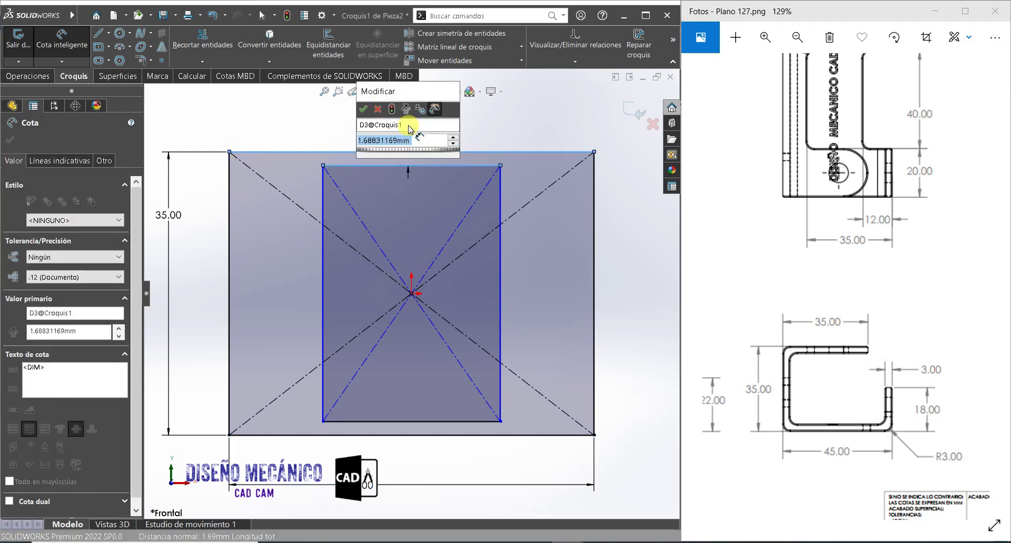
type("3")
key("Return")
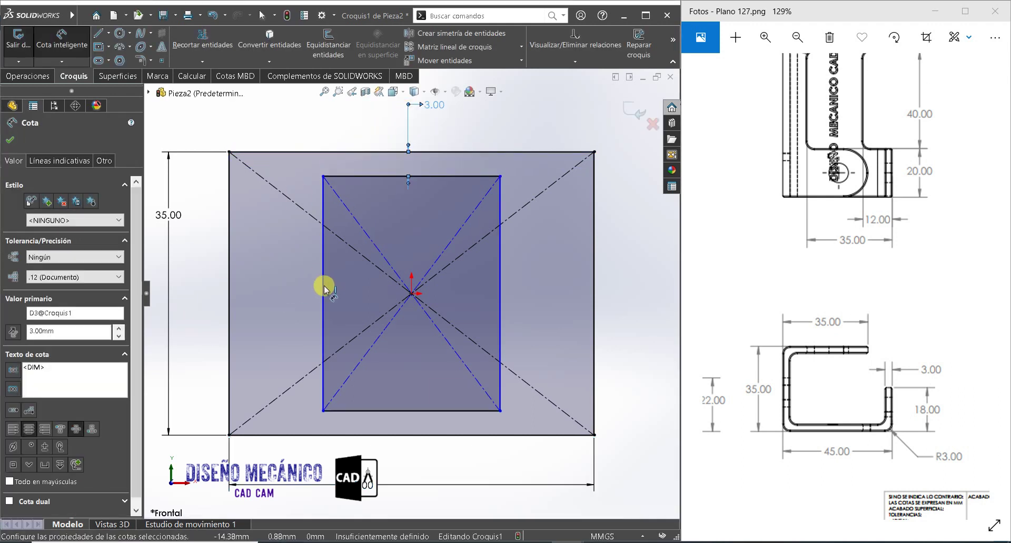
left_click(323, 287)
left_click(230, 284)
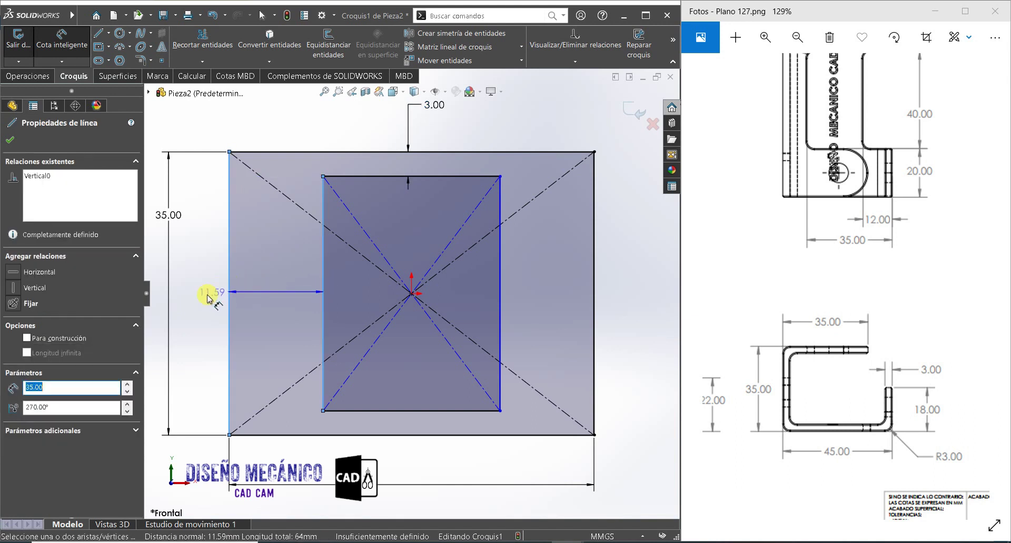
left_click(198, 302)
type("3")
key("Return")
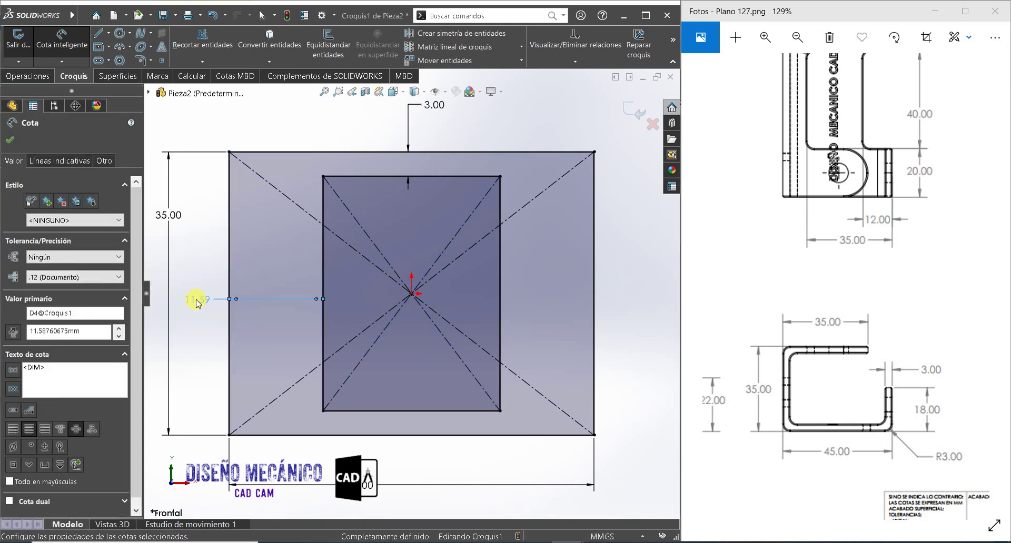
left_click(98, 33)
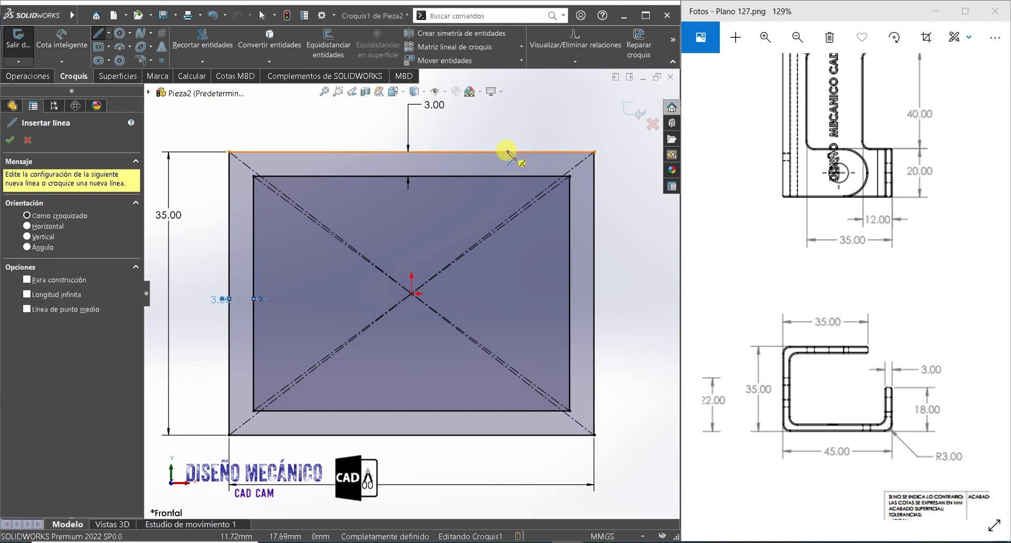
- Draw two short lines bridging the top and right walls near the top-right corner
left_click(506, 152)
left_click(507, 176)
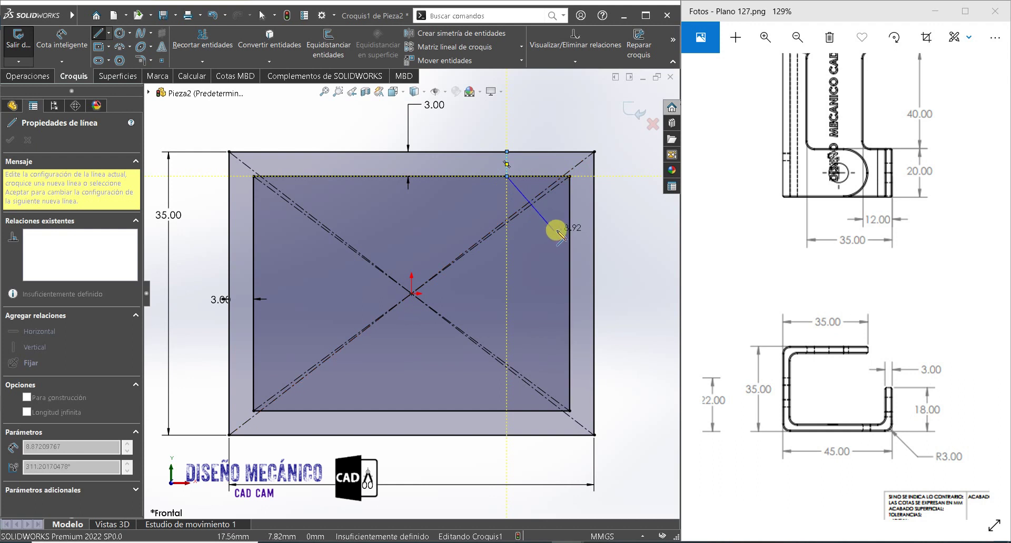
key("Escape")
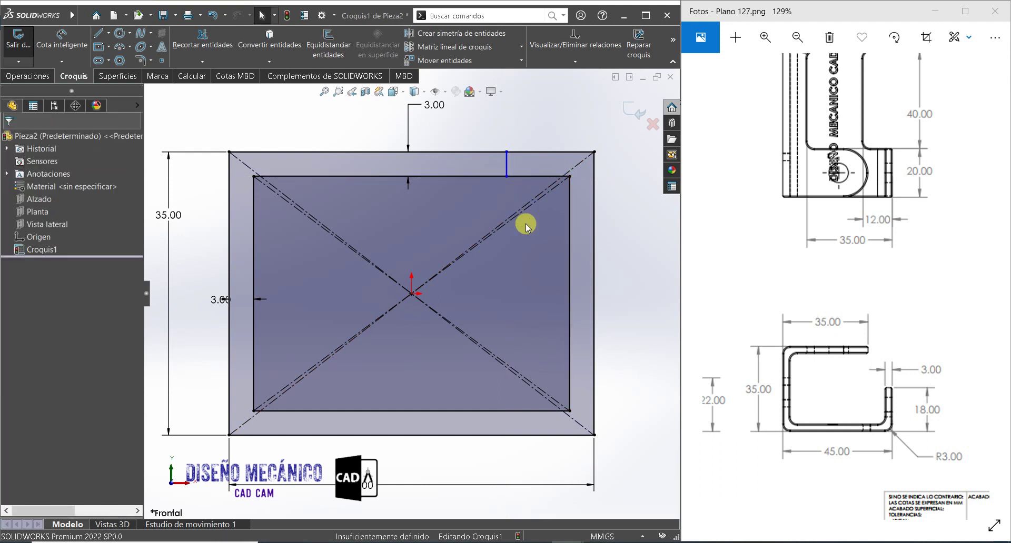
key("l")
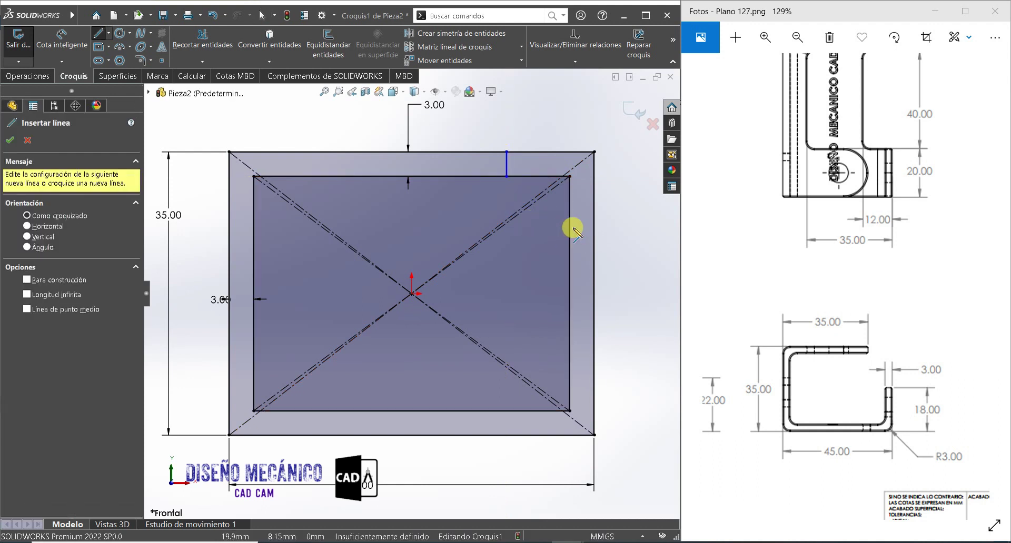
left_click(569, 228)
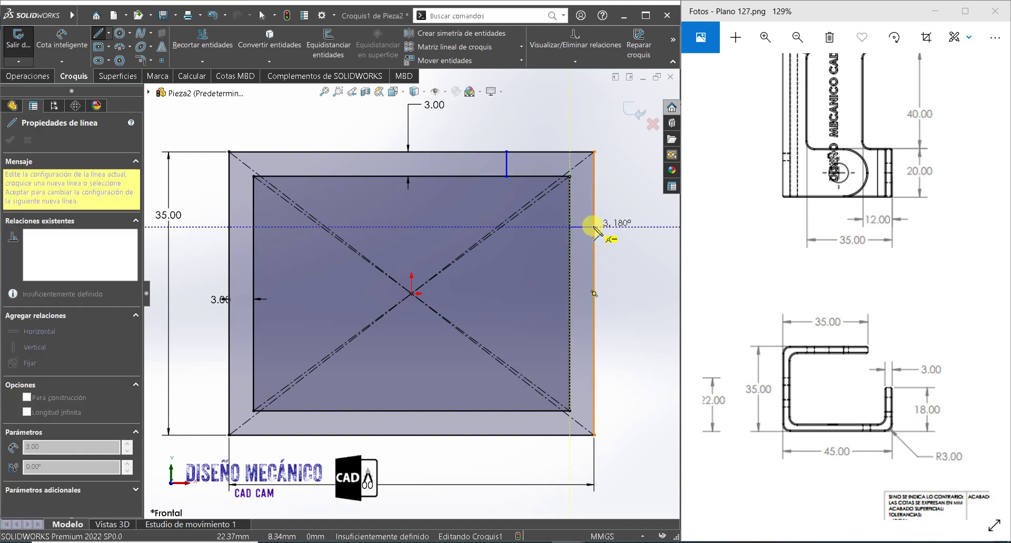
left_click(594, 228)
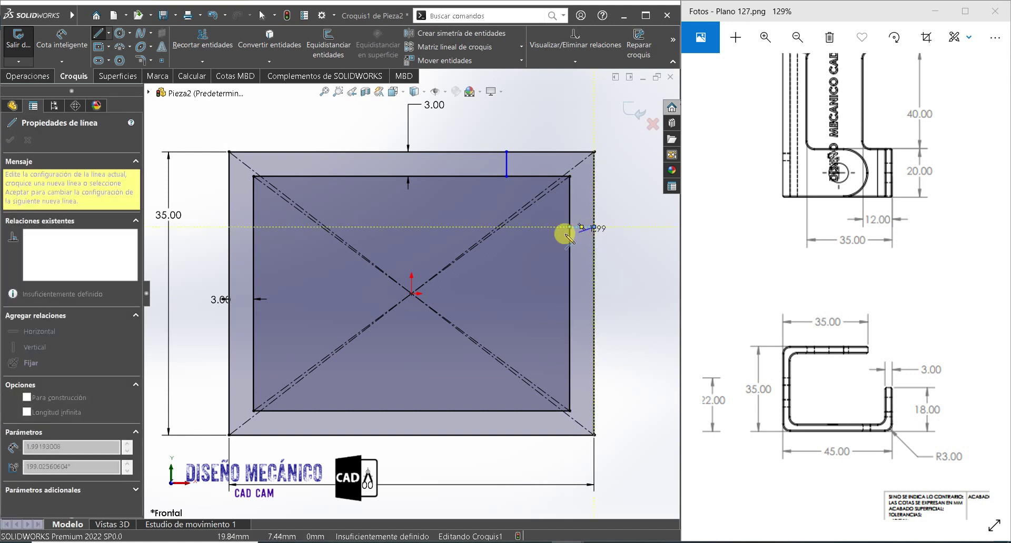
key("Escape")
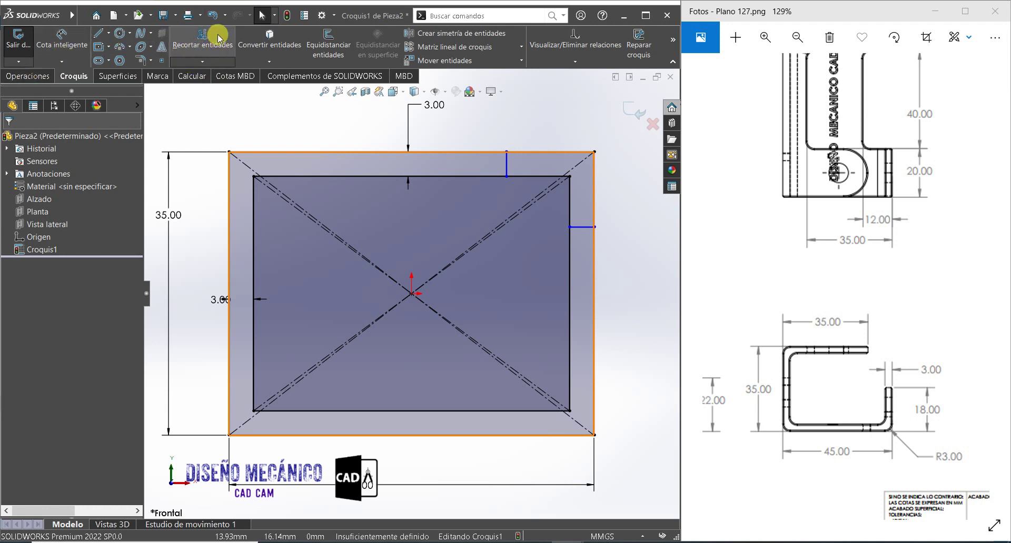
left_click(209, 41)
- Trim the top-right wall segments and the diagonal lines to open the C-shaped profile
left_click_drag(571, 129, 529, 184)
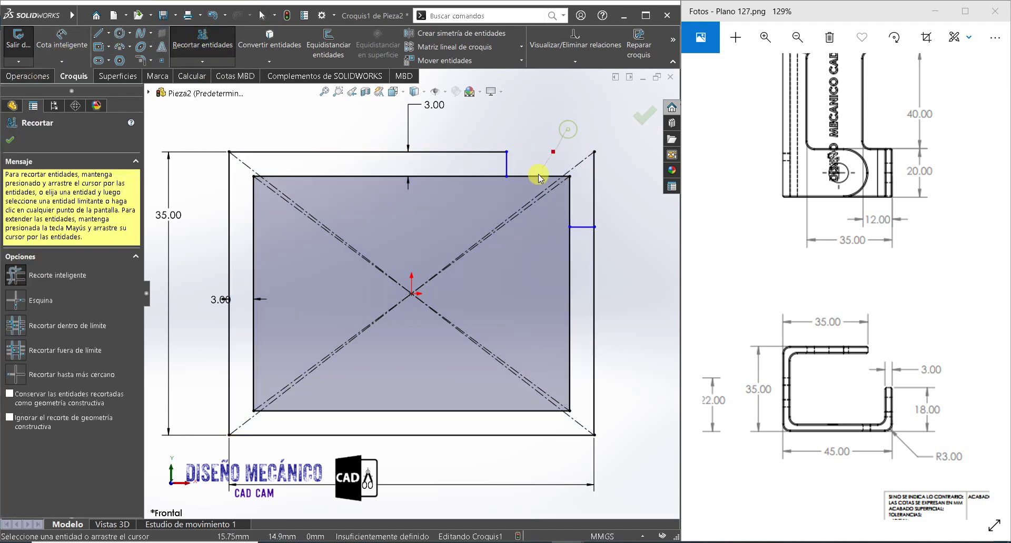
scroll(577, 185, "down", 3)
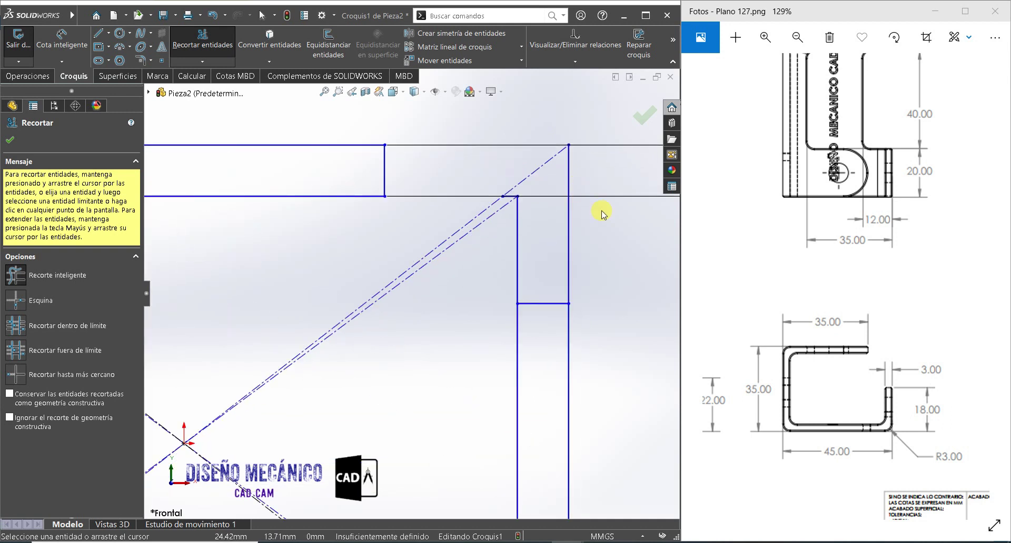
scroll(505, 190, "down", 3)
left_click_drag(456, 261, 489, 258)
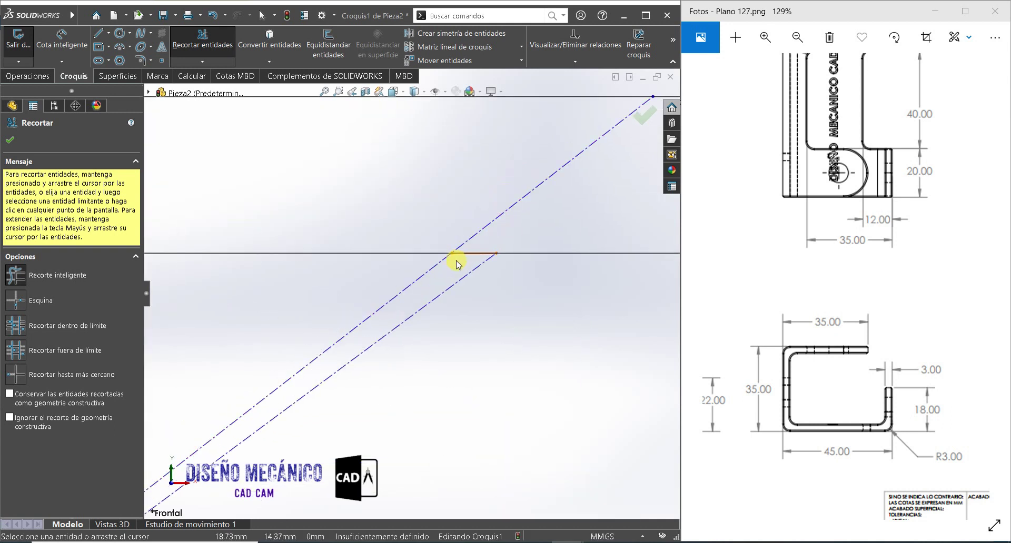
scroll(495, 231, "up", 3)
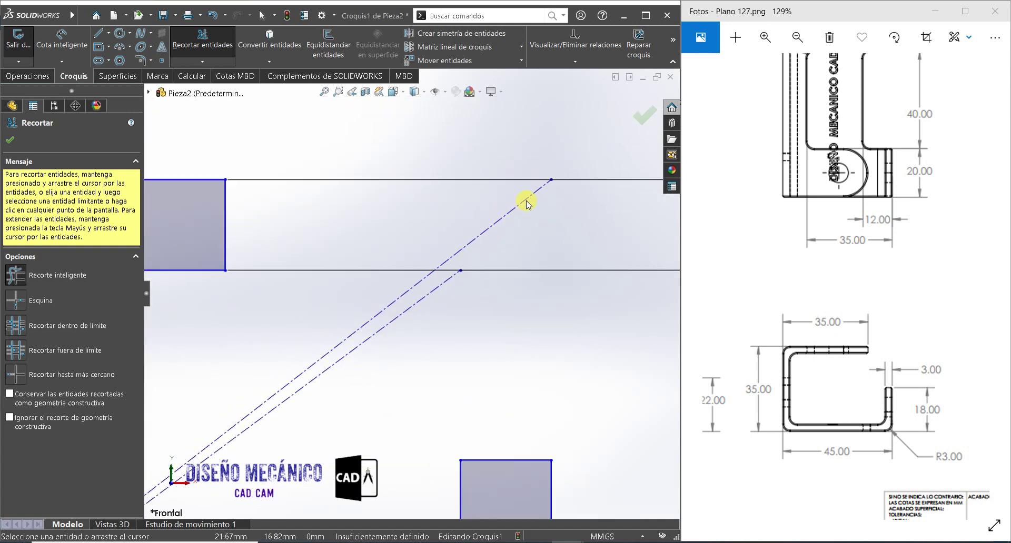
scroll(372, 273, "up", 2)
scroll(372, 272, "up", 2)
scroll(390, 322, "up", 1)
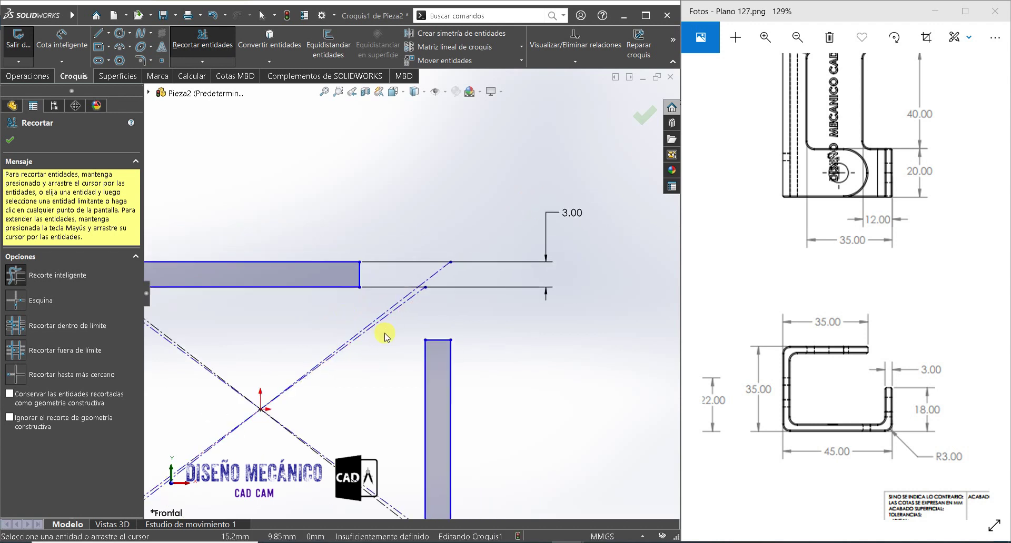
left_click_drag(374, 358, 334, 330)
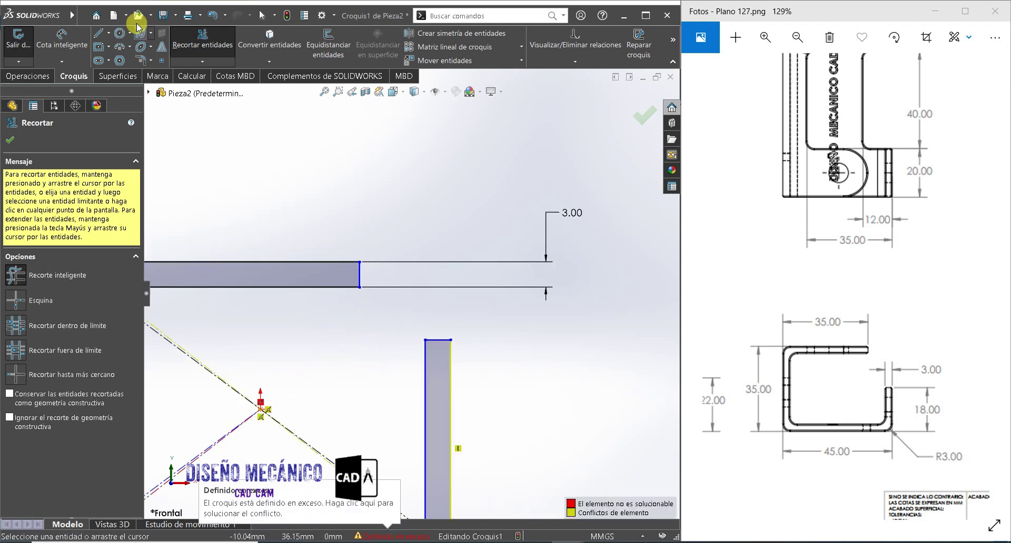
left_click(40, 41)
scroll(403, 251, "up", 2)
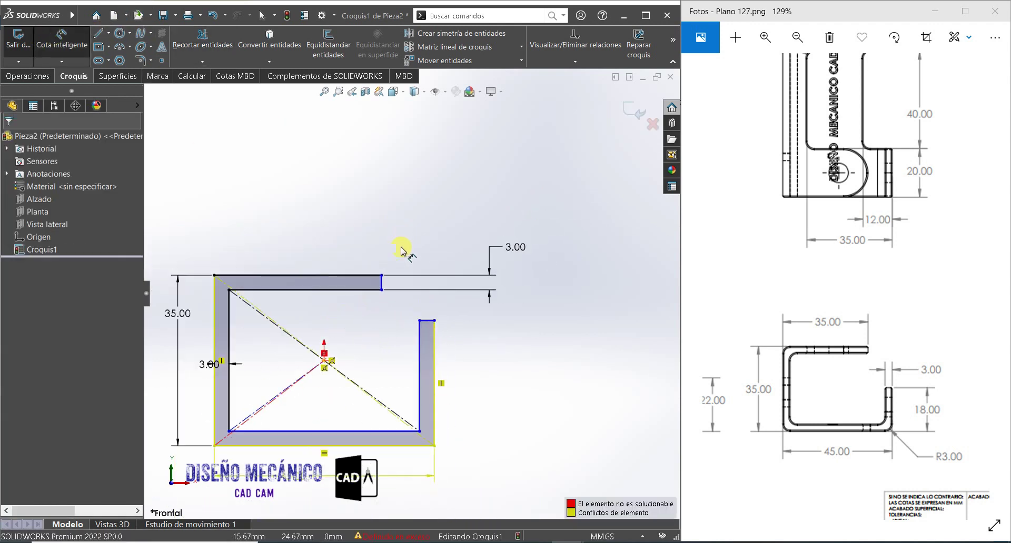
- Dimension the top arm at 35 mm and the right leg at 18 mm
left_click(385, 284)
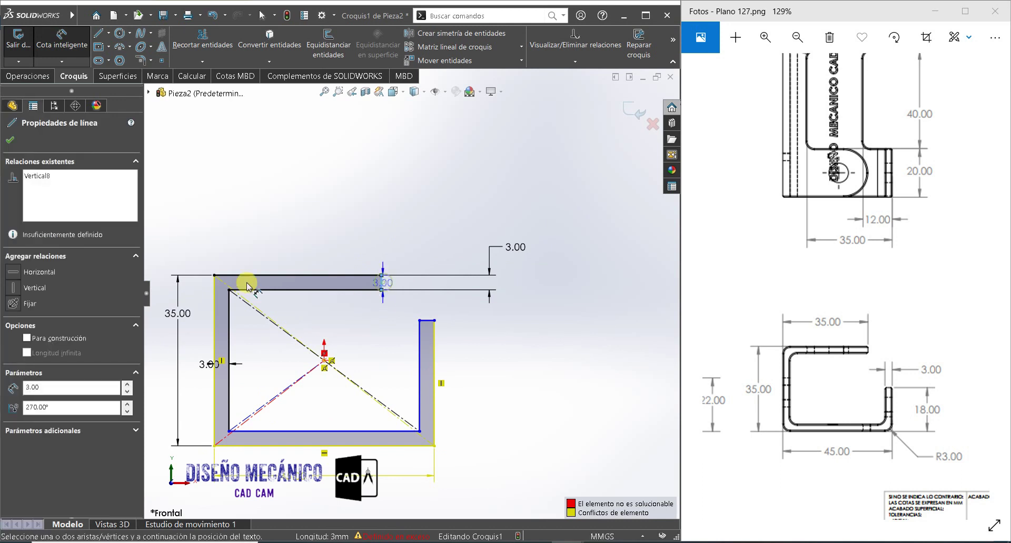
left_click(215, 296)
left_click(300, 232)
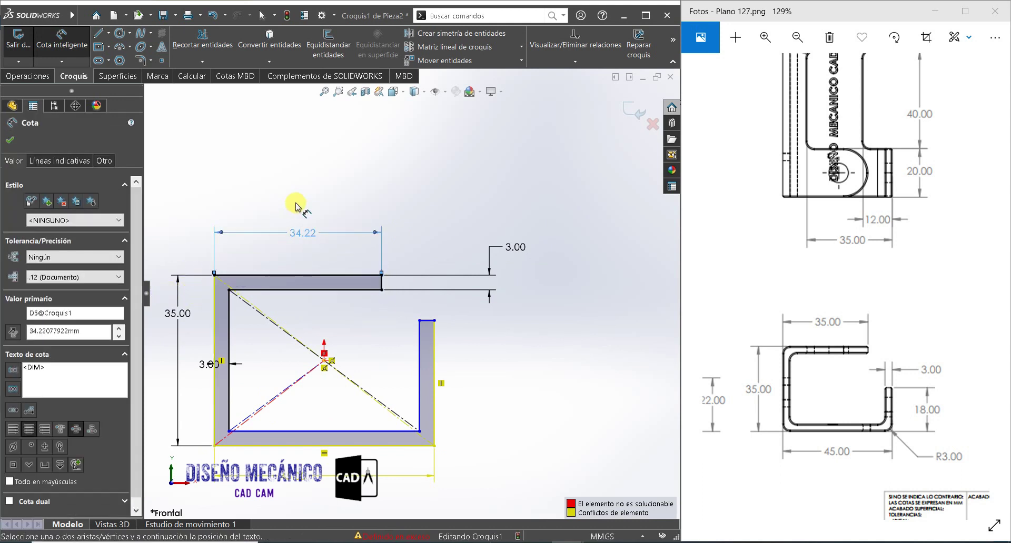
double_click(301, 233)
type("35")
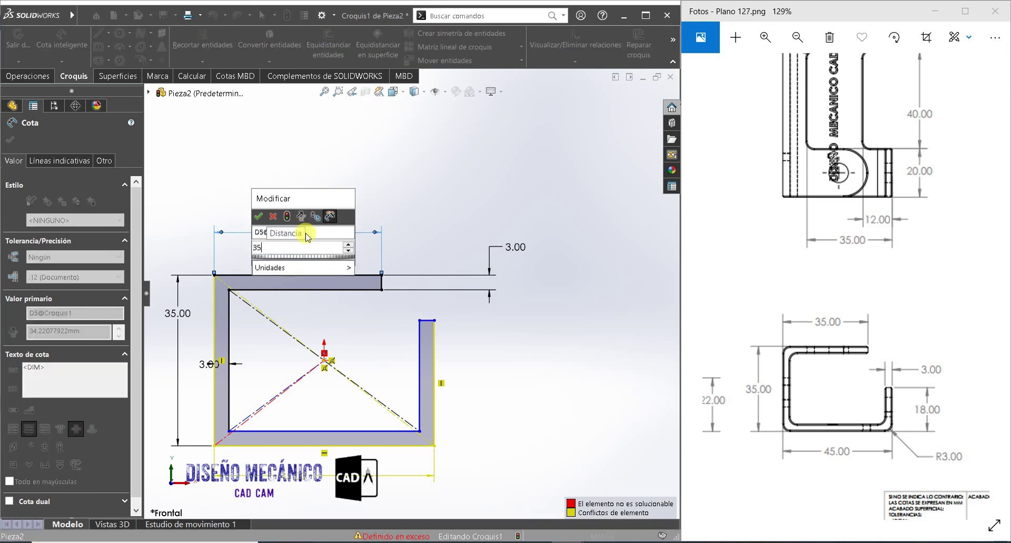
key("Return")
left_click(431, 322)
left_click(403, 450)
left_click(501, 391)
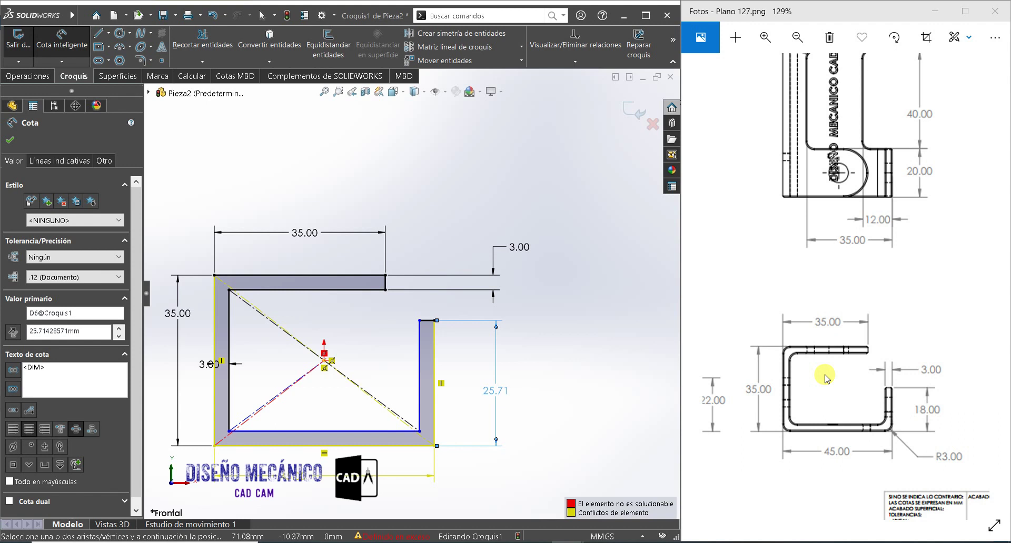
double_click(489, 391)
type("18")
key("Return")
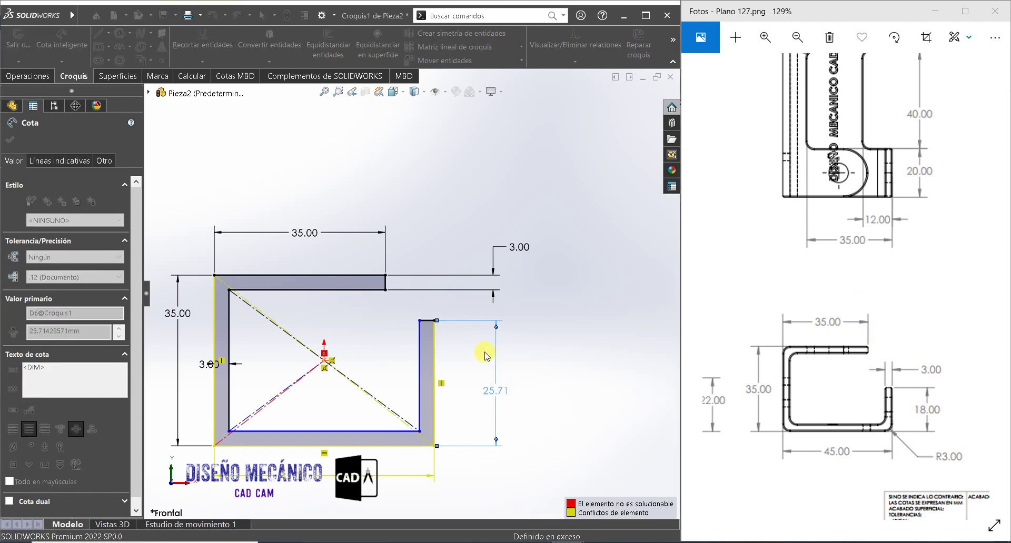
left_click(508, 415)
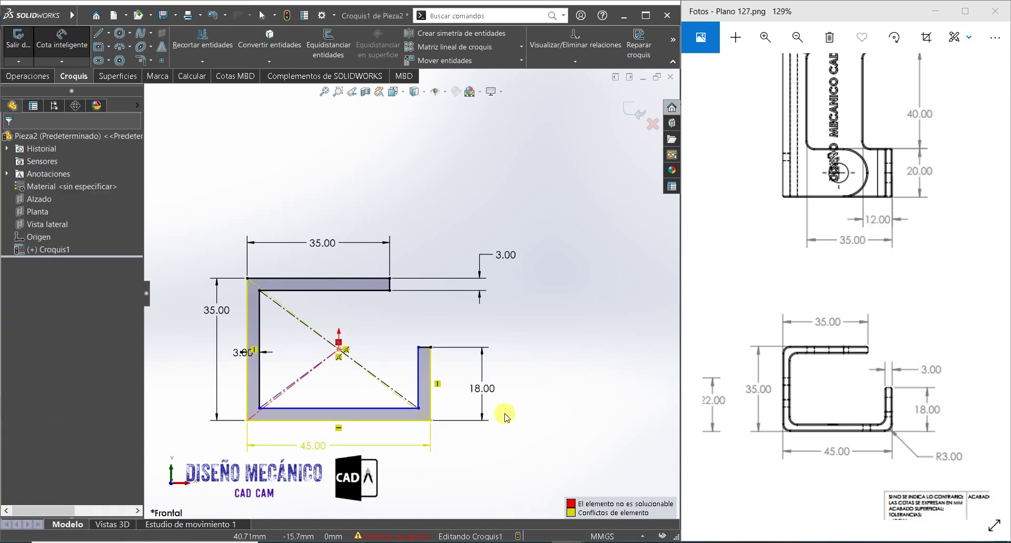
- Delete the conflicting 45.00 dimension to clear the over-defined sketch
scroll(334, 336, "down", 5)
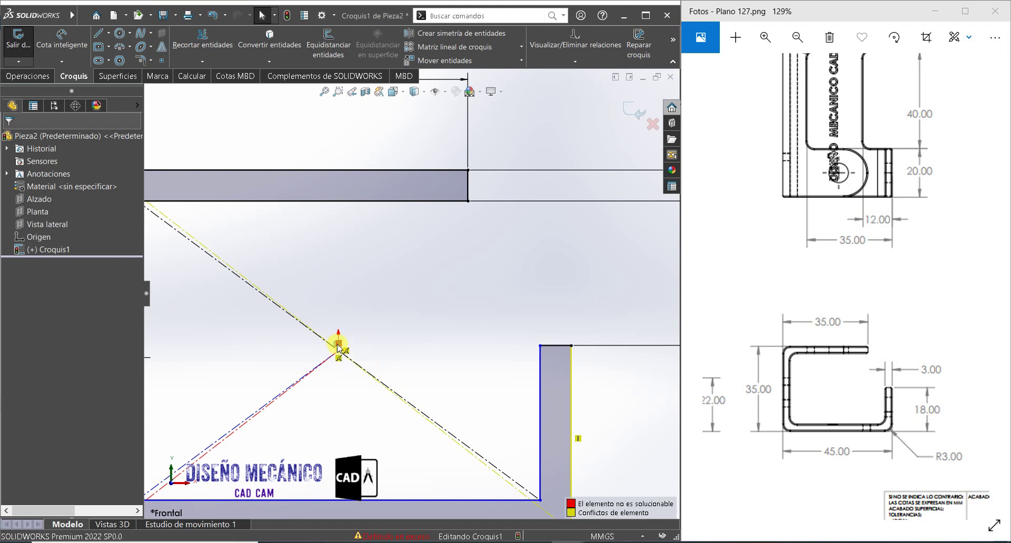
key("f")
left_click(368, 391)
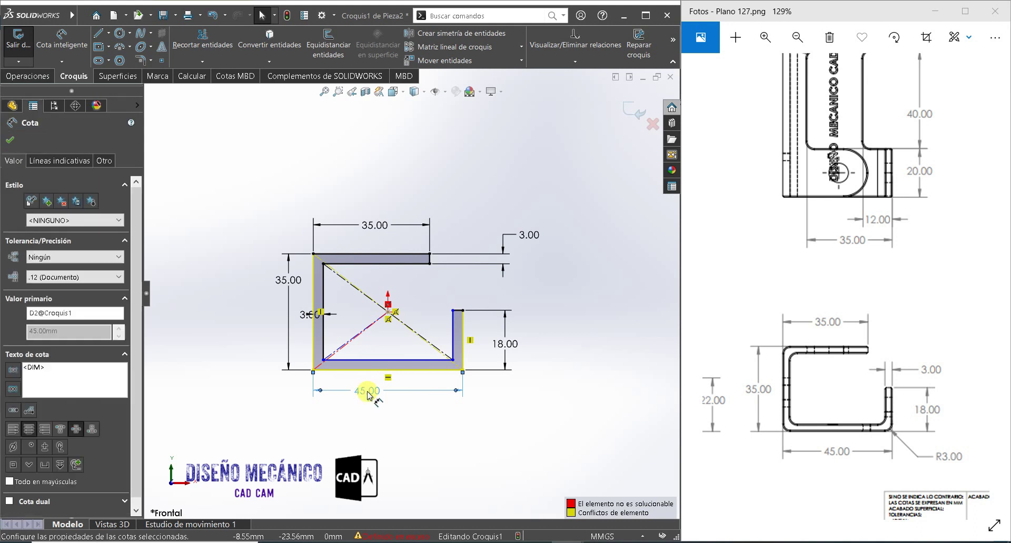
key("Delete")
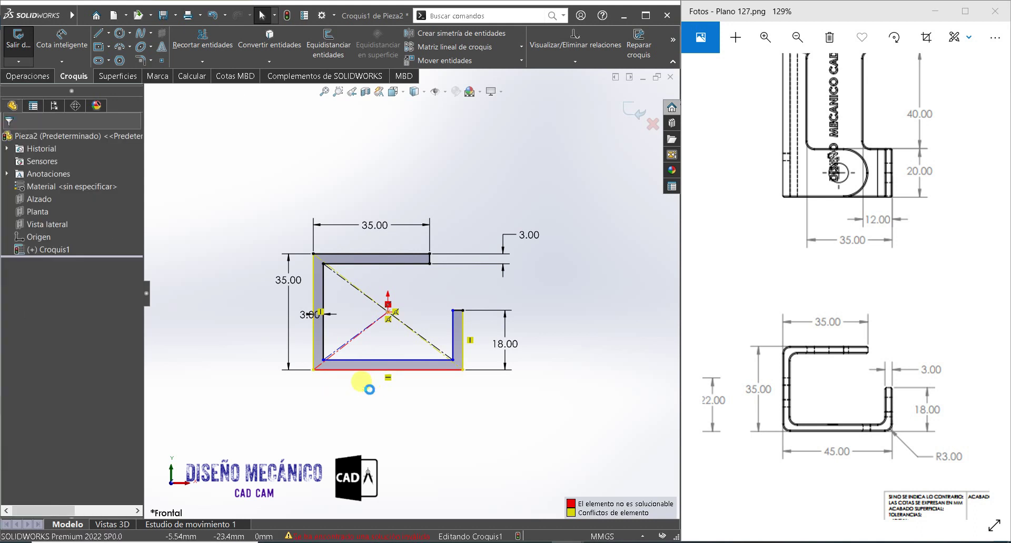
scroll(327, 316, "down", 4)
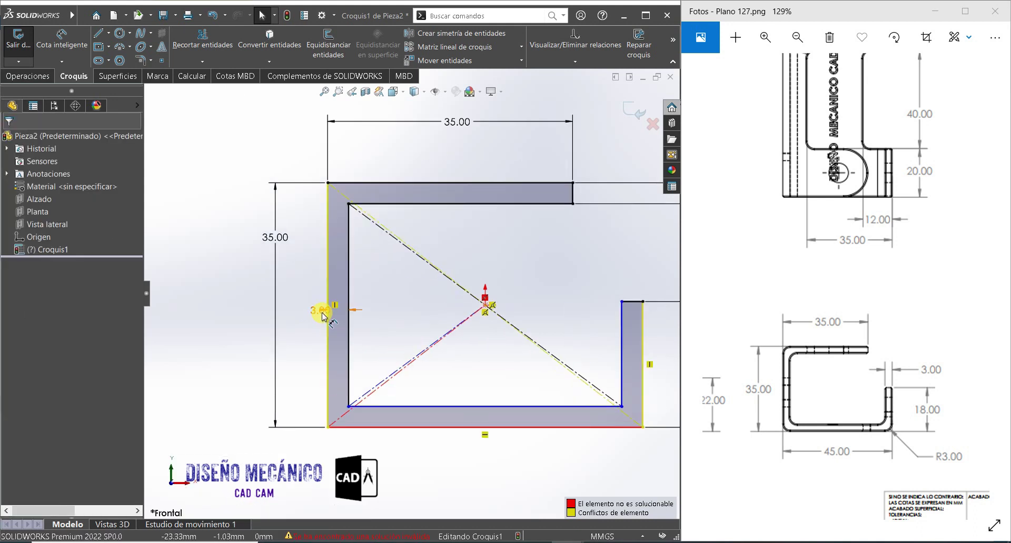
left_click(485, 299)
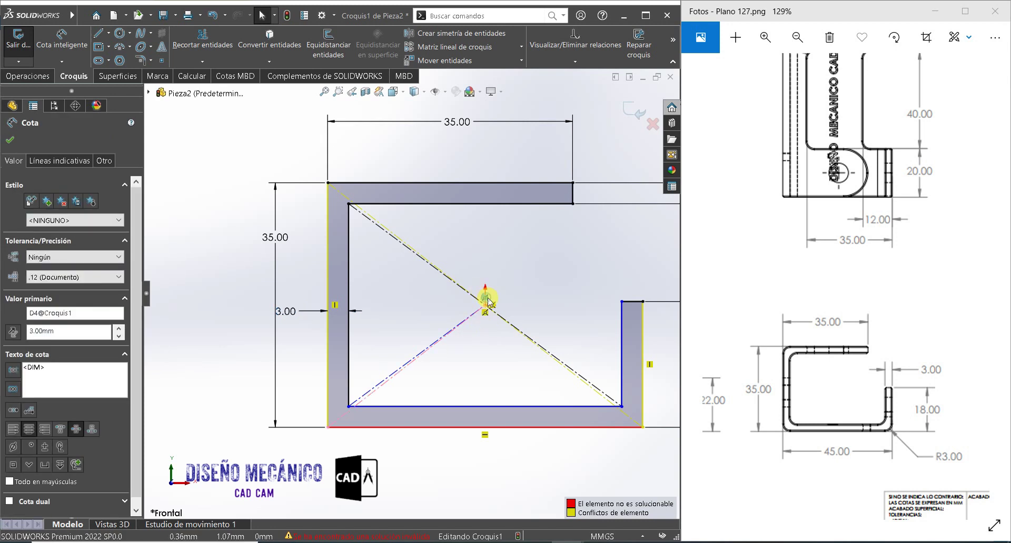
left_click(479, 290)
scroll(411, 291, "up", 2)
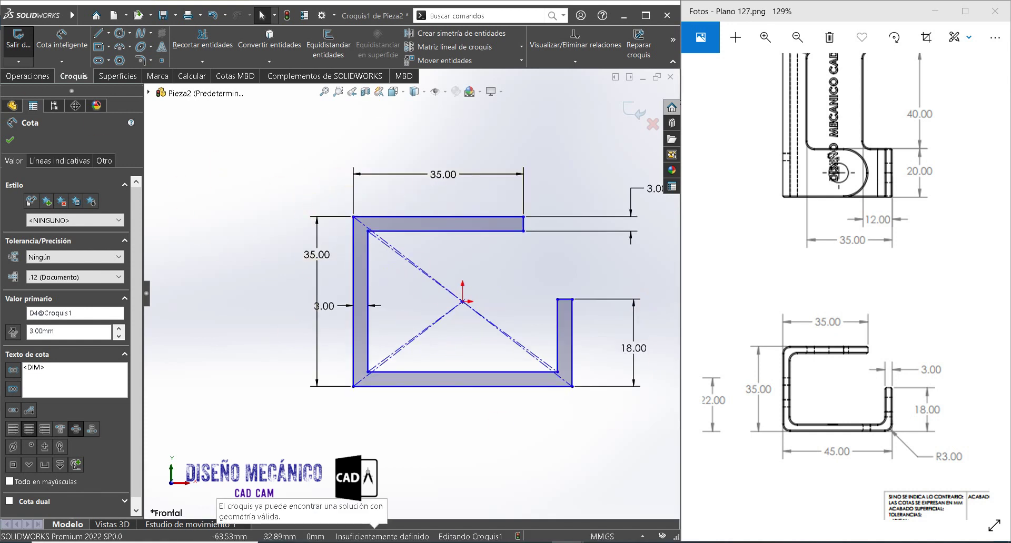
left_click(62, 37)
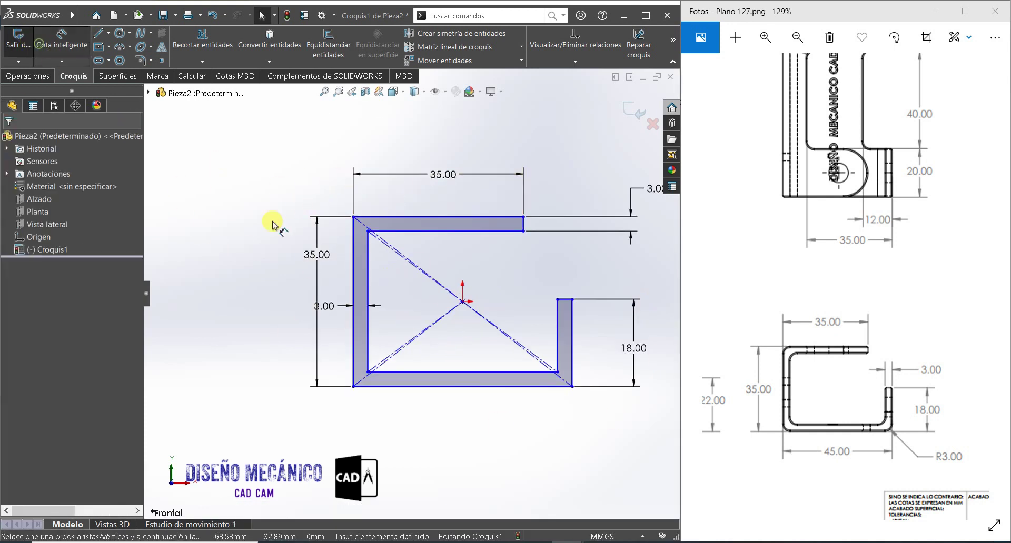
- Tie the diagonals' centre point with a 17.50 vertical dimension from the bottom and 22.50 horizontal from the left wall
left_click(482, 387)
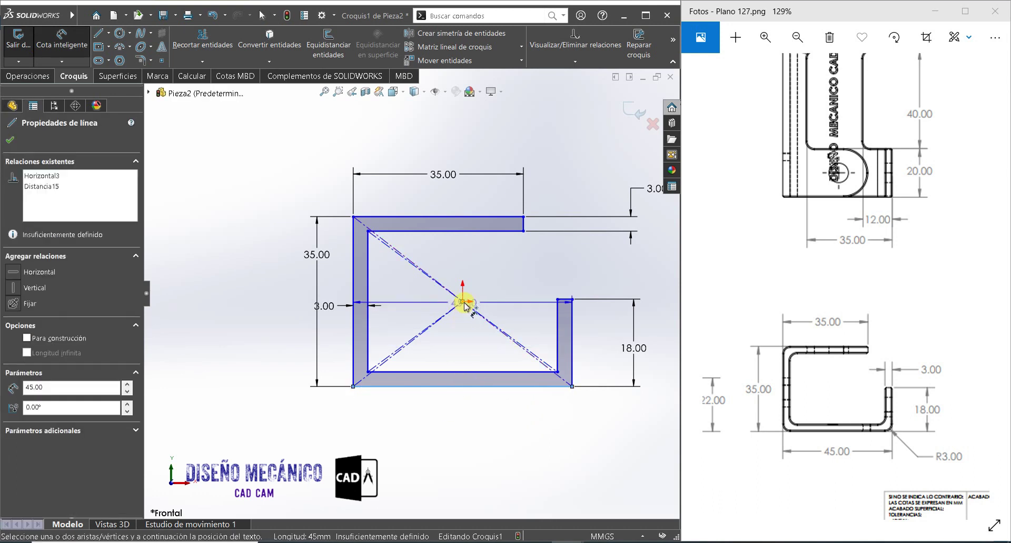
left_click(463, 302)
key("z")
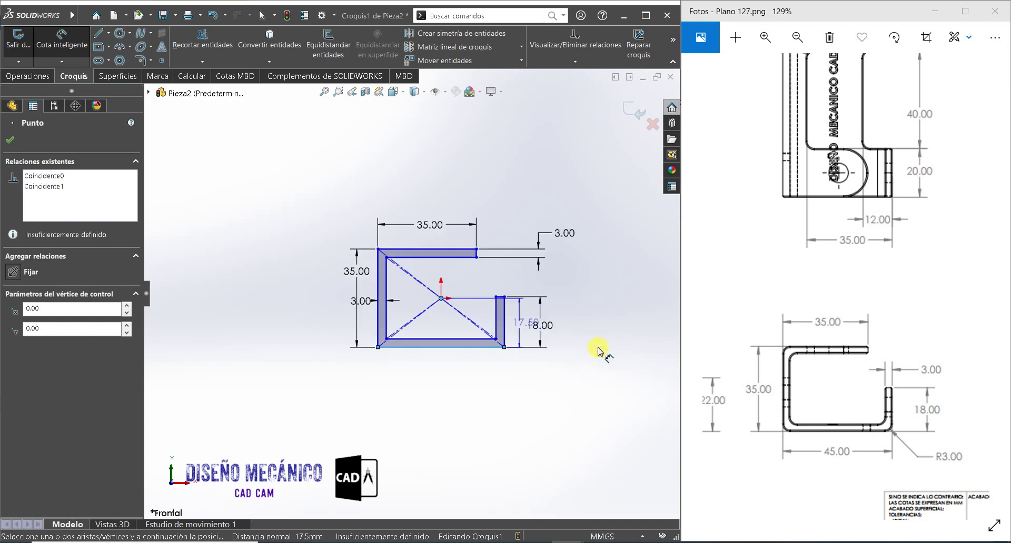
left_click(592, 327)
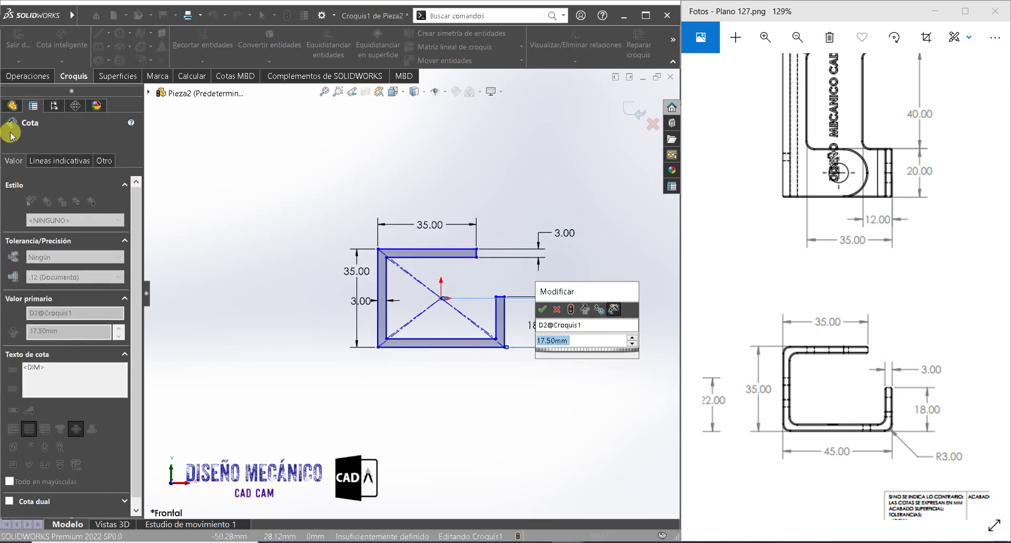
left_click(543, 310)
scroll(479, 319, "down", 2)
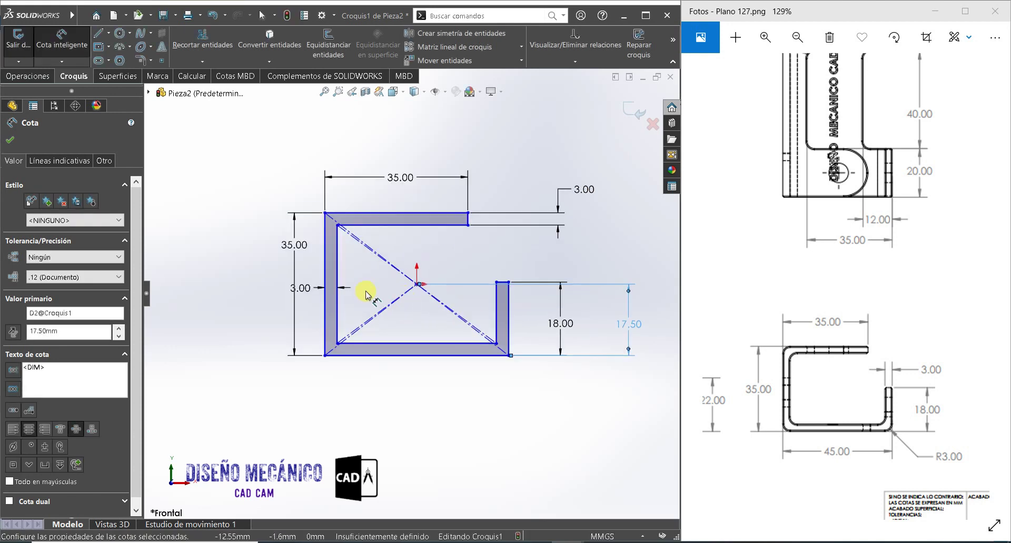
left_click(416, 285)
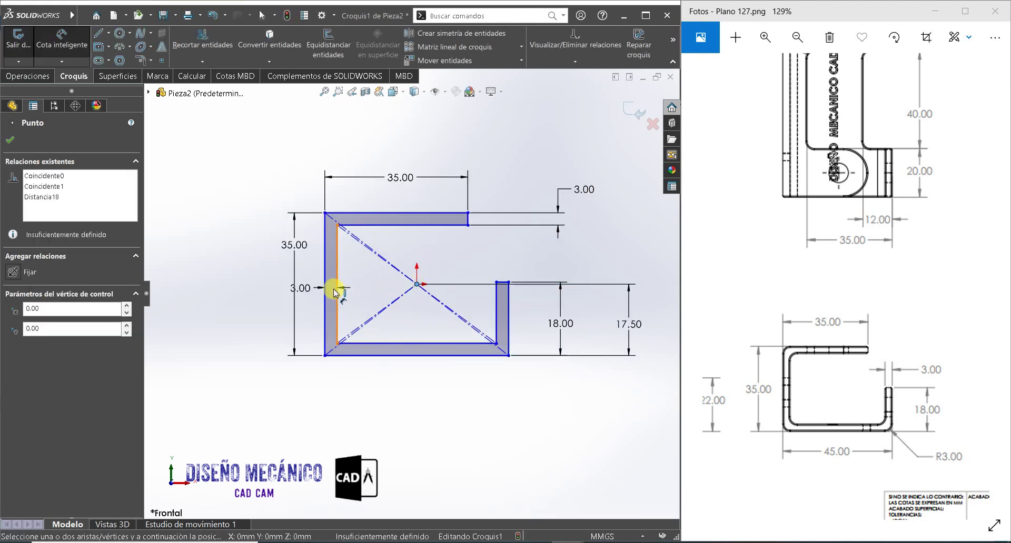
left_click(324, 298)
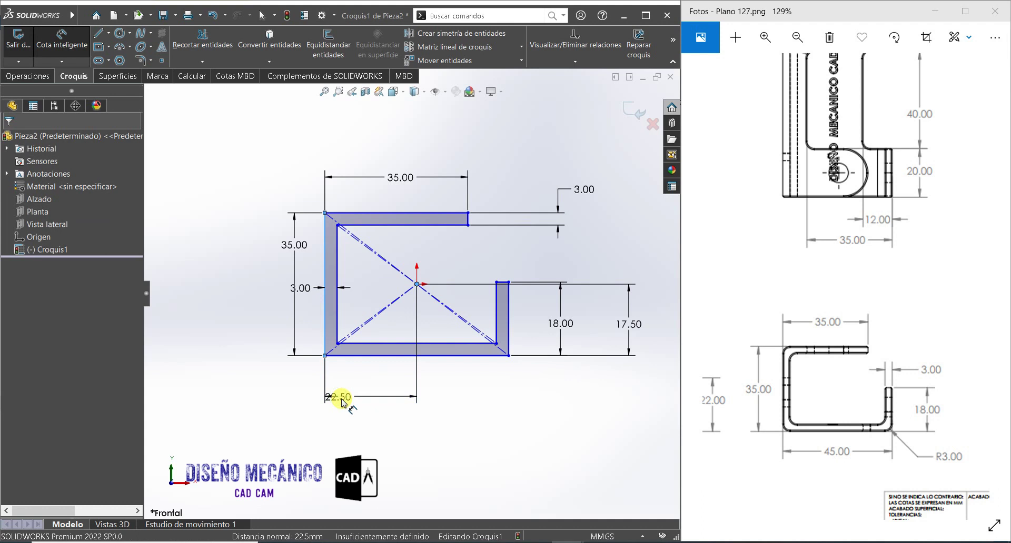
left_click(344, 397)
key("Return")
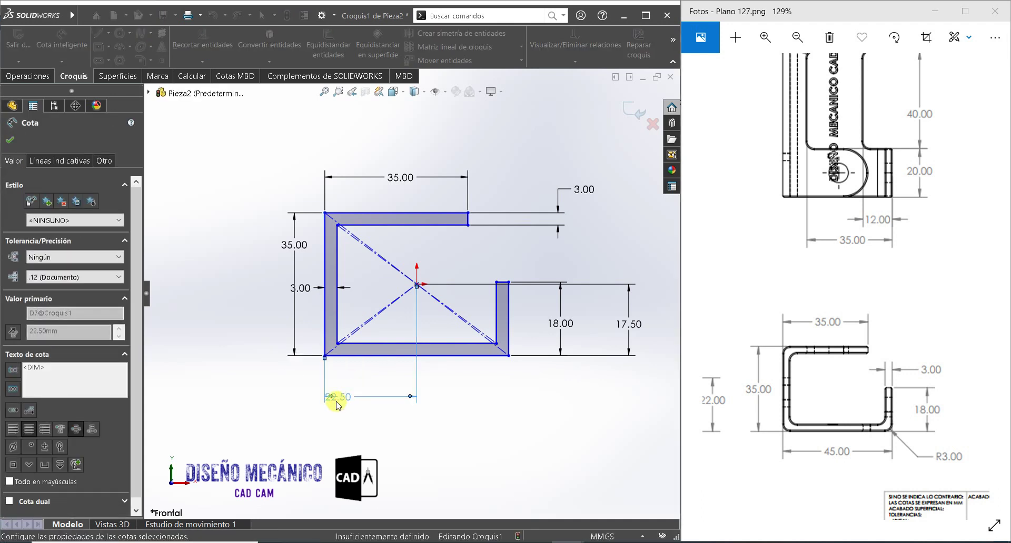
left_click(514, 433)
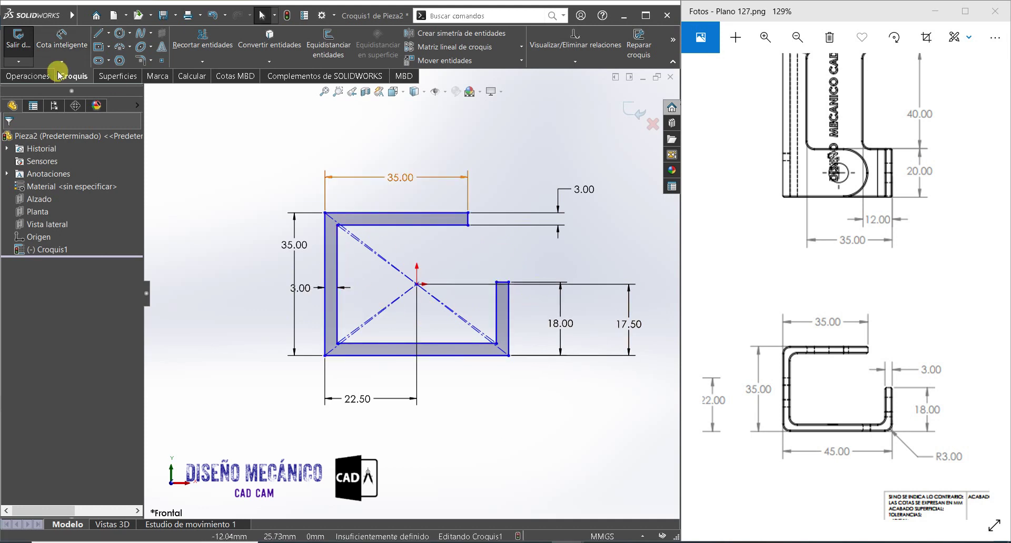
- Dimension the short right leg and the bottom leg thickness at 3.00 mm each
left_click(63, 33)
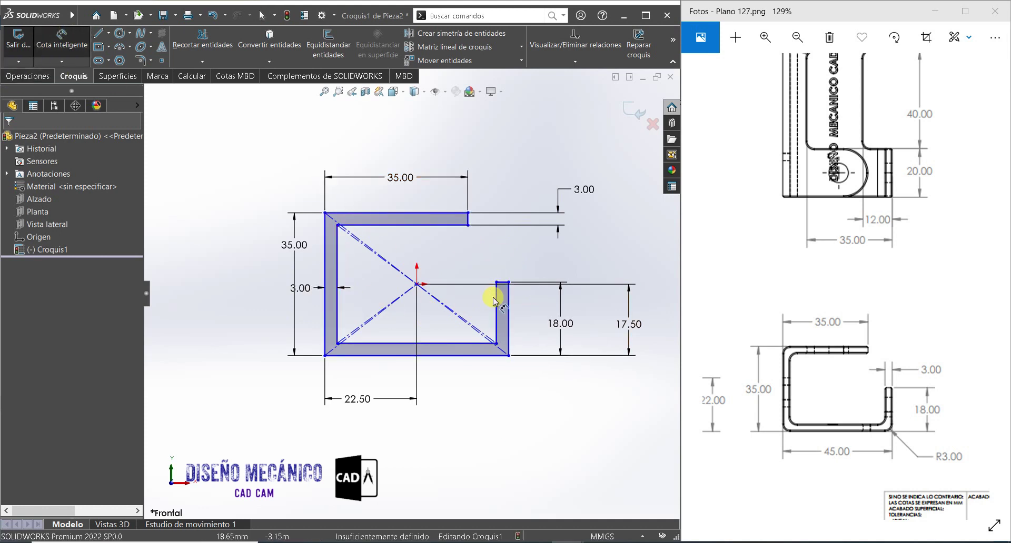
left_click(508, 302)
left_click(497, 290)
left_click(495, 253)
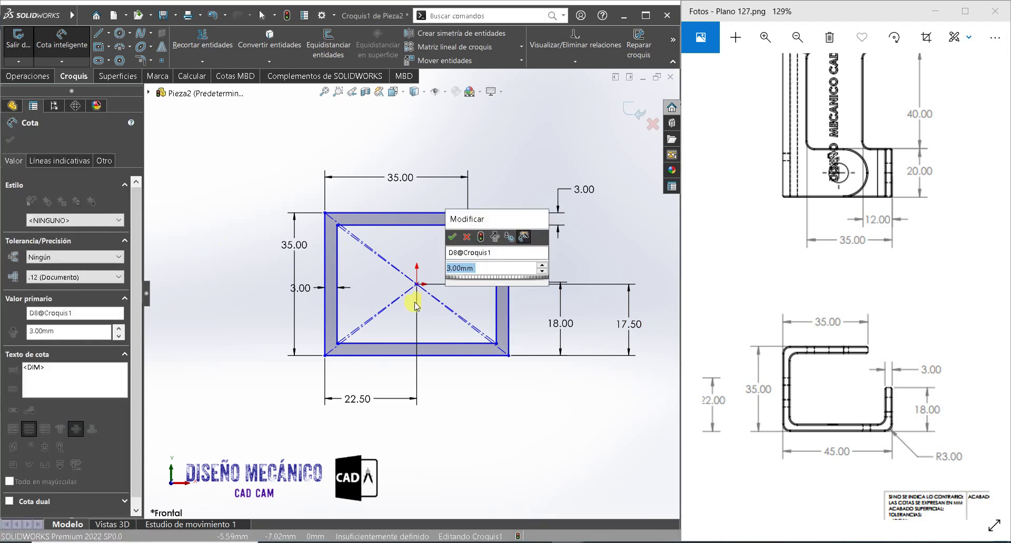
left_click(454, 237)
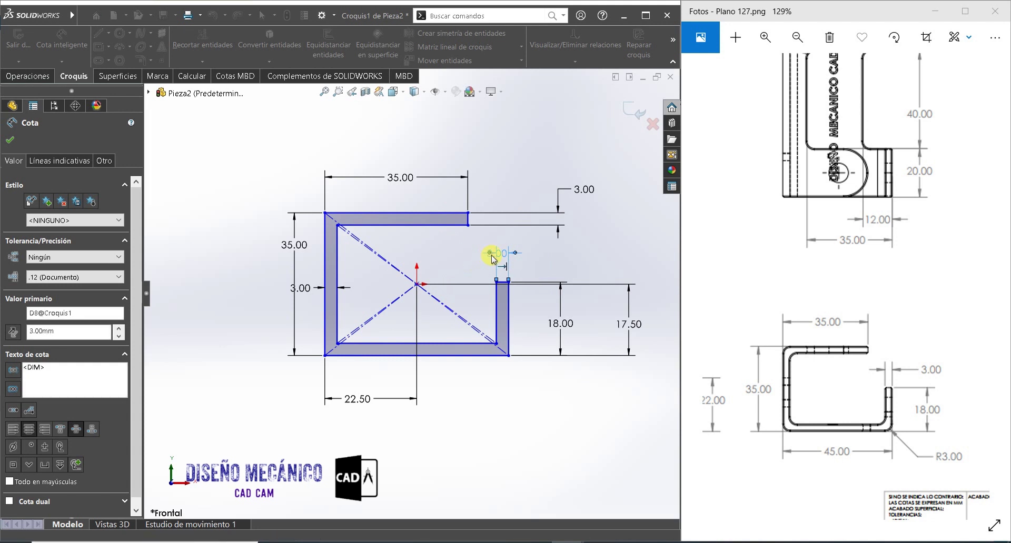
left_click(457, 345)
left_click(457, 355)
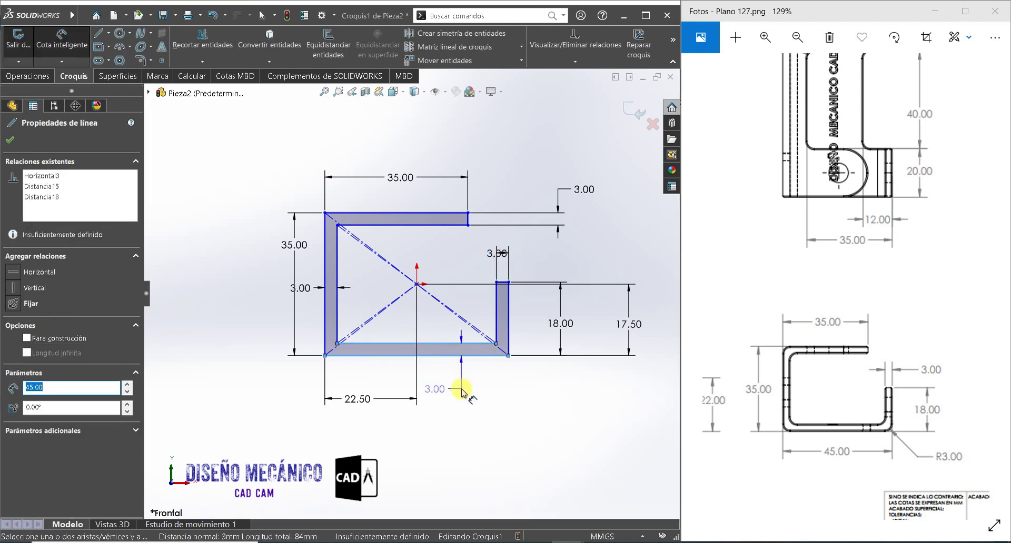
left_click(462, 390)
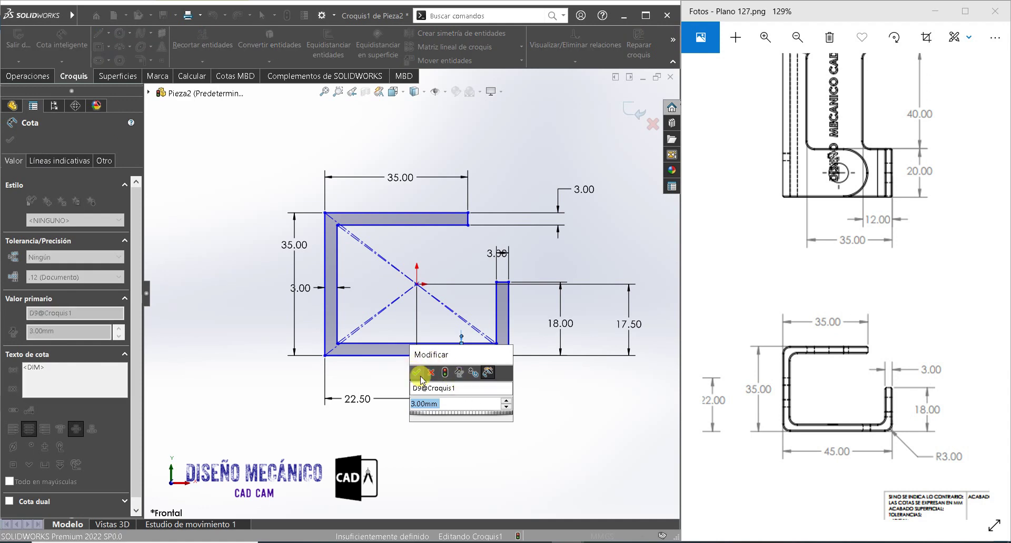
left_click(420, 377)
key("Escape")
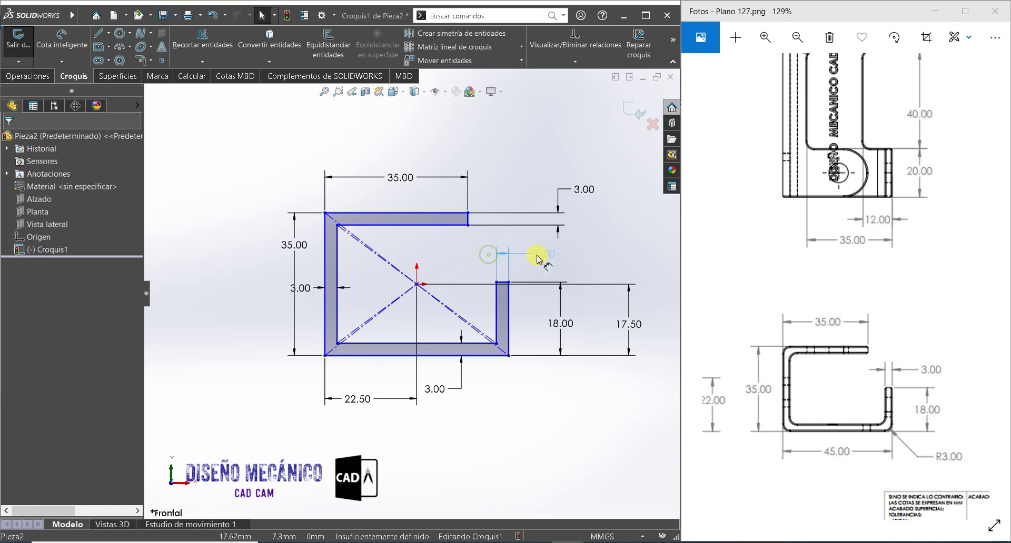
- Make the profile's centre point coincident with the origin to fully define the sketch
left_click(503, 358)
left_click_drag(504, 360, 503, 363)
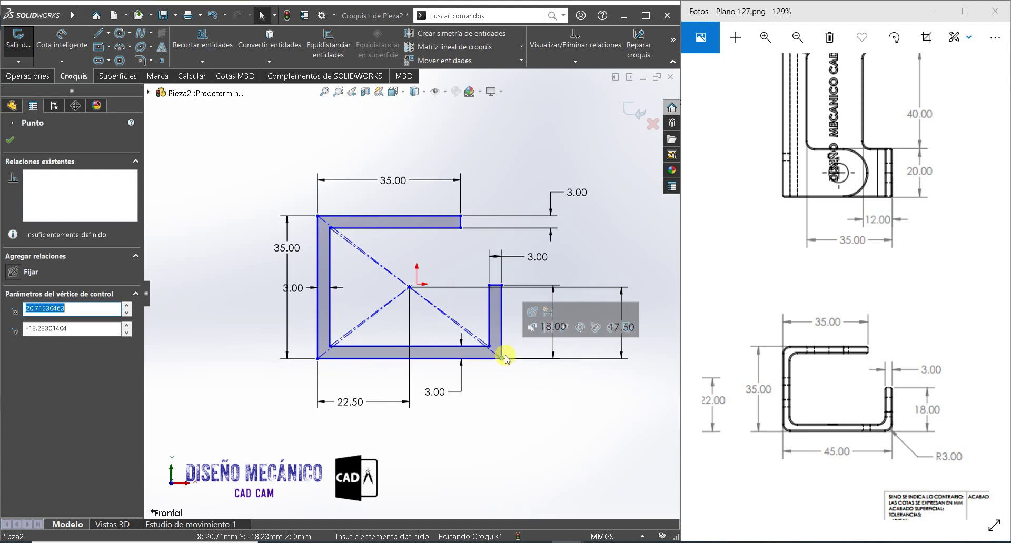
left_click(410, 288)
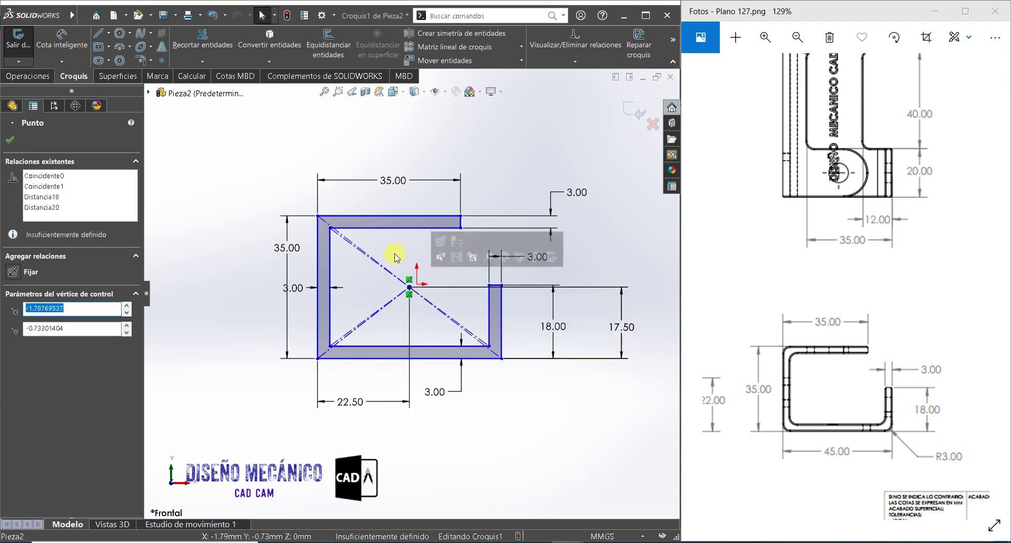
left_click(418, 286, "ctrl")
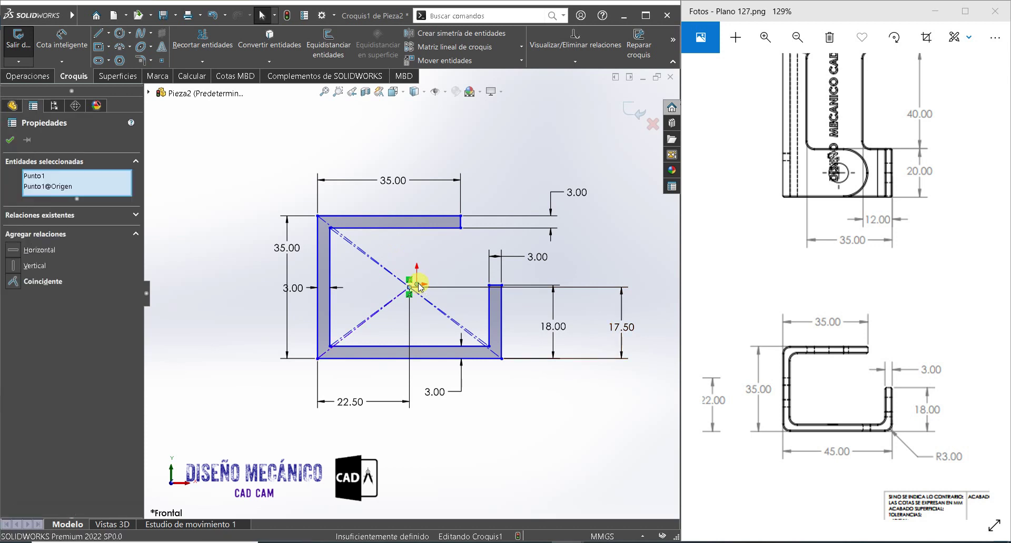
left_click(481, 238)
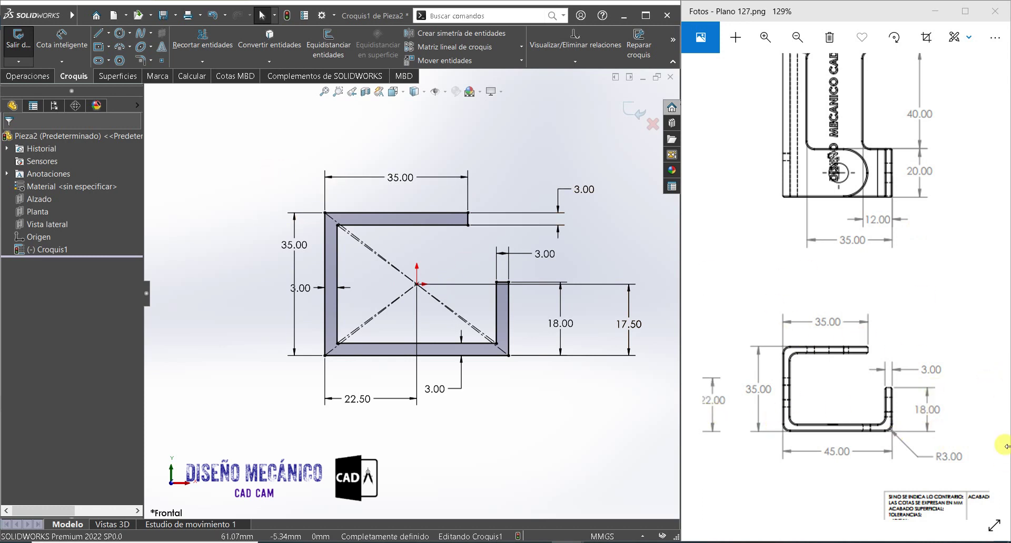
left_click(121, 14)
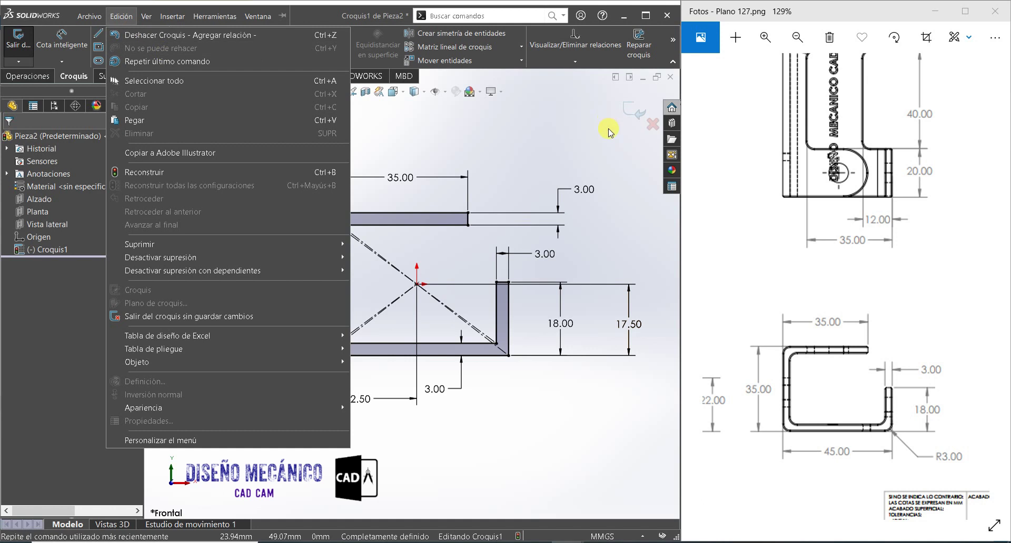
- Round the inner and outer top-left, bottom-left and bottom-right corners with 3 mm sketch fillets
left_click(584, 132)
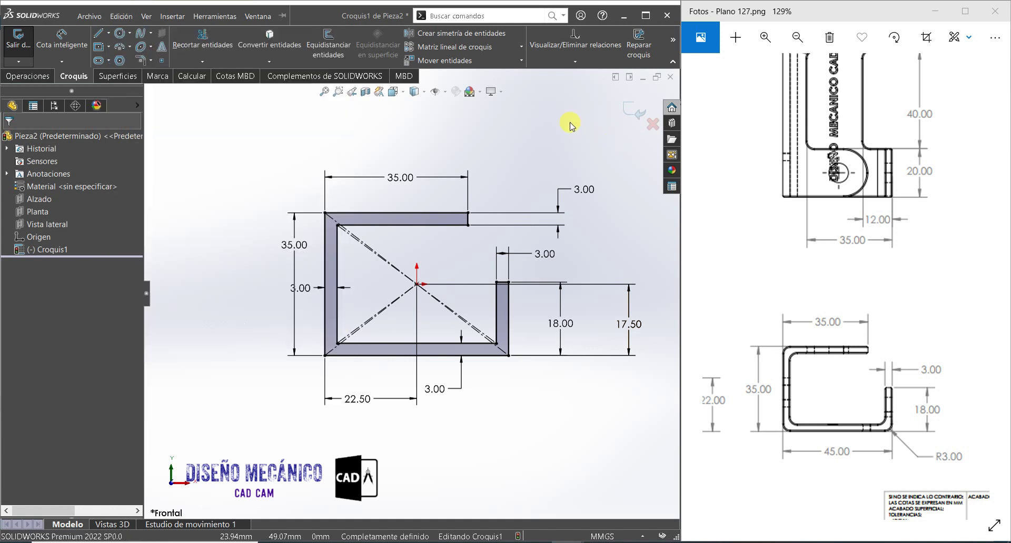
left_click(140, 61)
type("3")
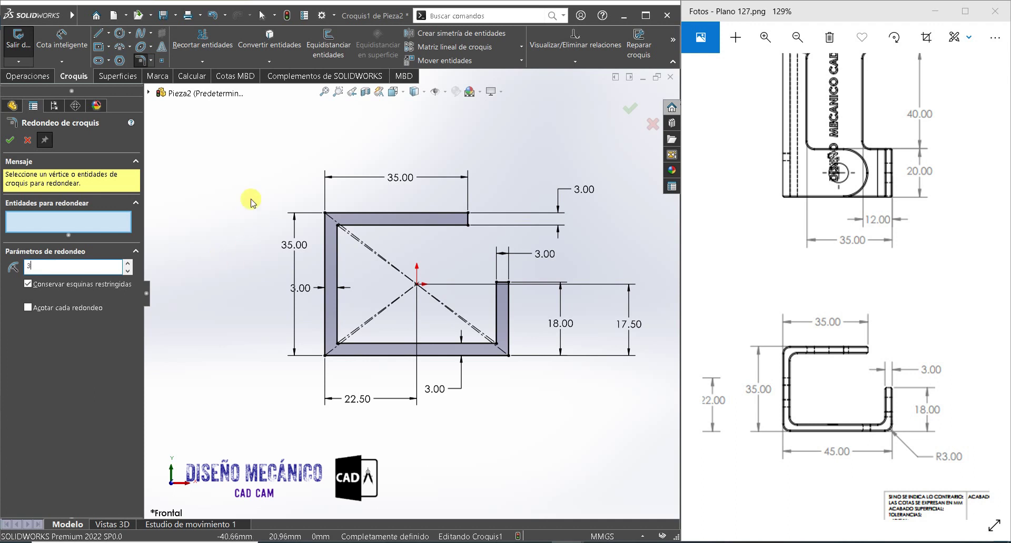
left_click(325, 215)
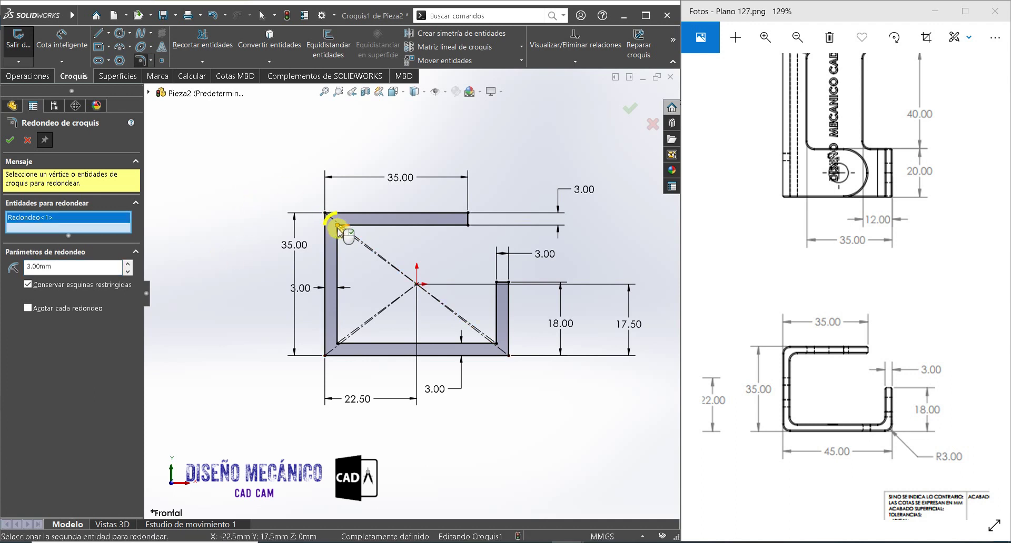
left_click(341, 227)
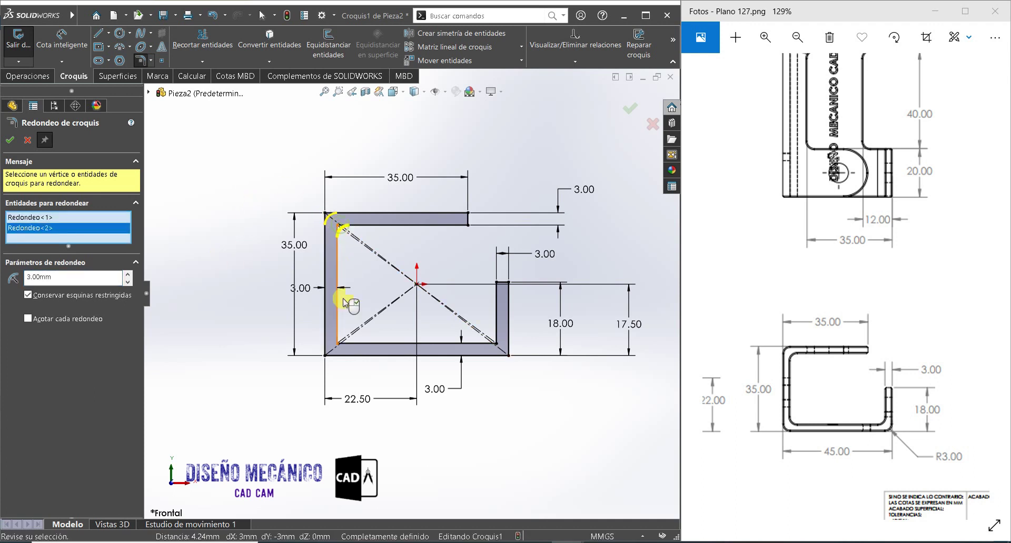
left_click(338, 345)
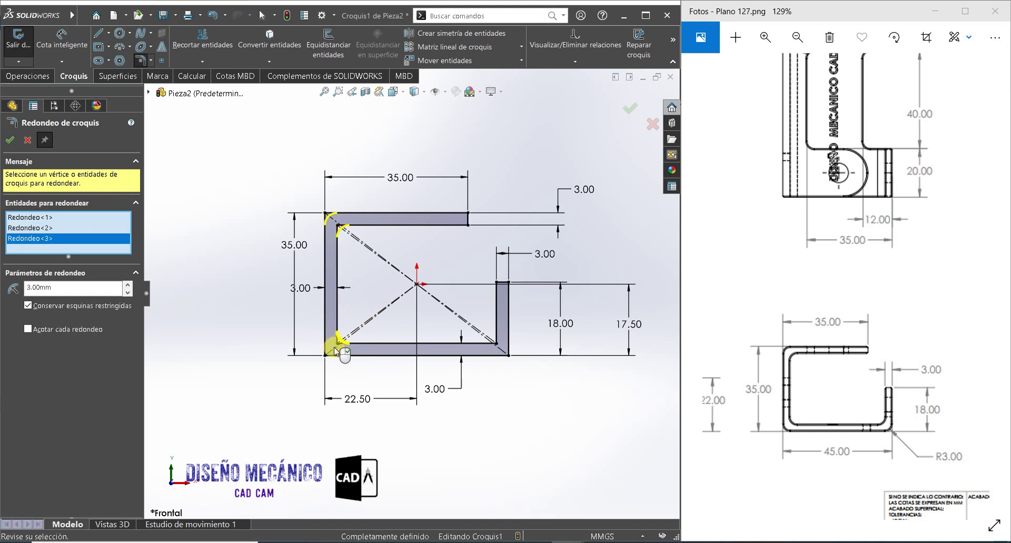
left_click(325, 356)
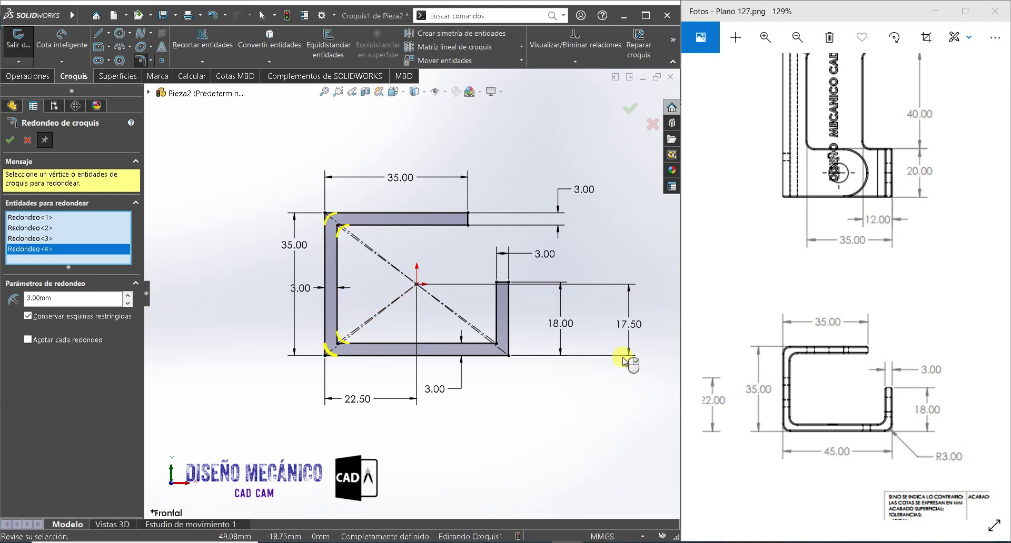
left_click(496, 344)
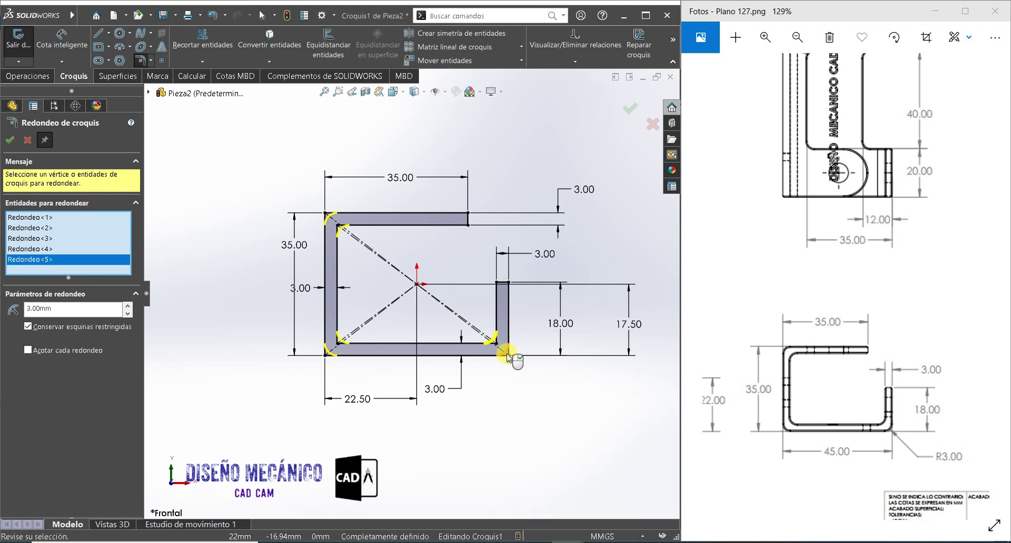
left_click(508, 356)
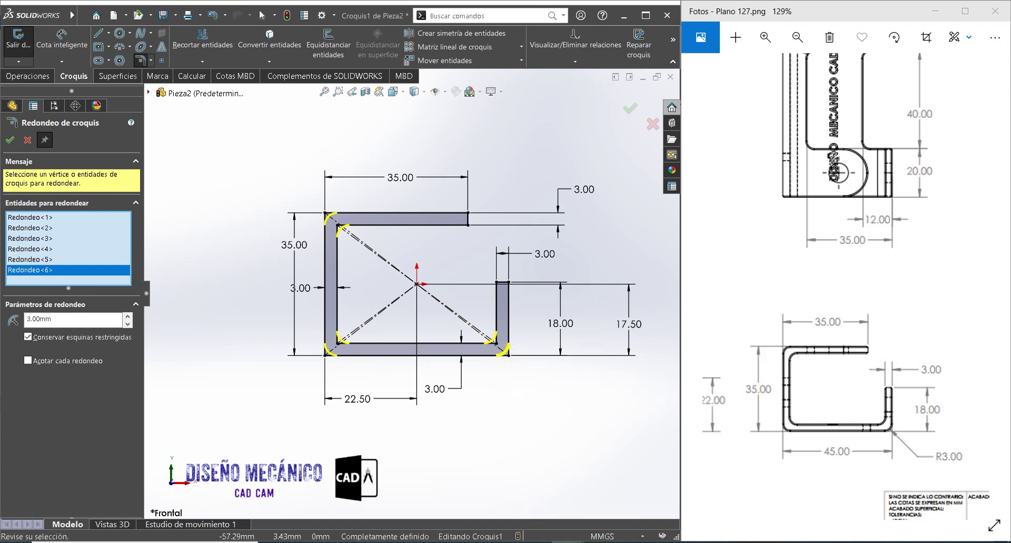
left_click(17, 138)
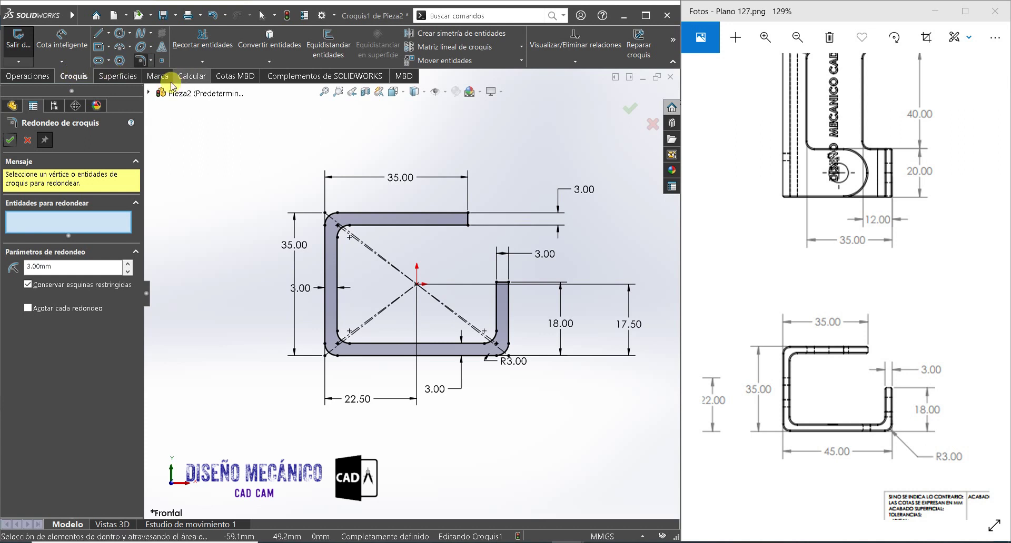
left_click(21, 77)
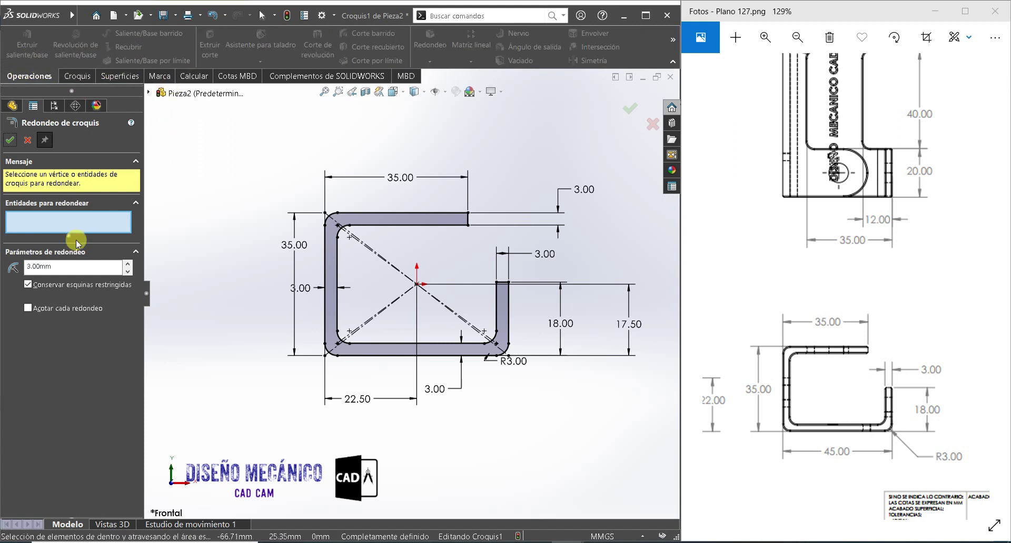
- Close the sketch and extrude the C profile 80 mm with Plano medio (symmetric) end condition
left_click(10, 140)
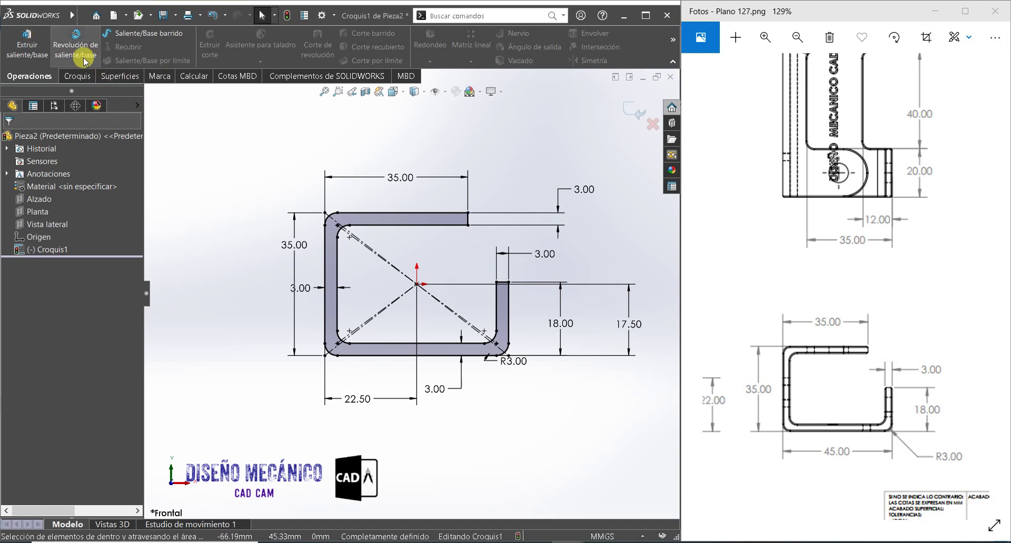
left_click(37, 48)
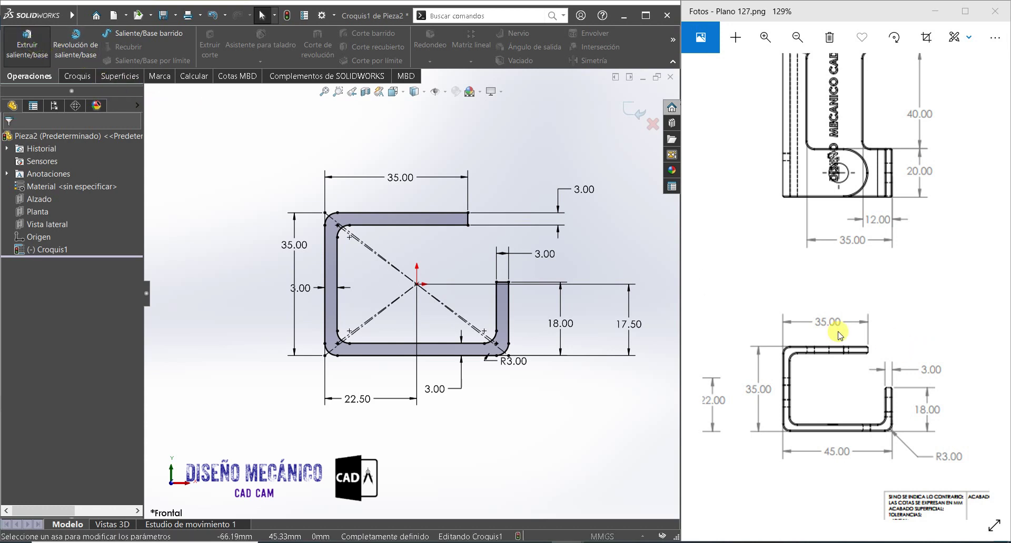
scroll(832, 332, "down", 2)
scroll(834, 327, "down", 2)
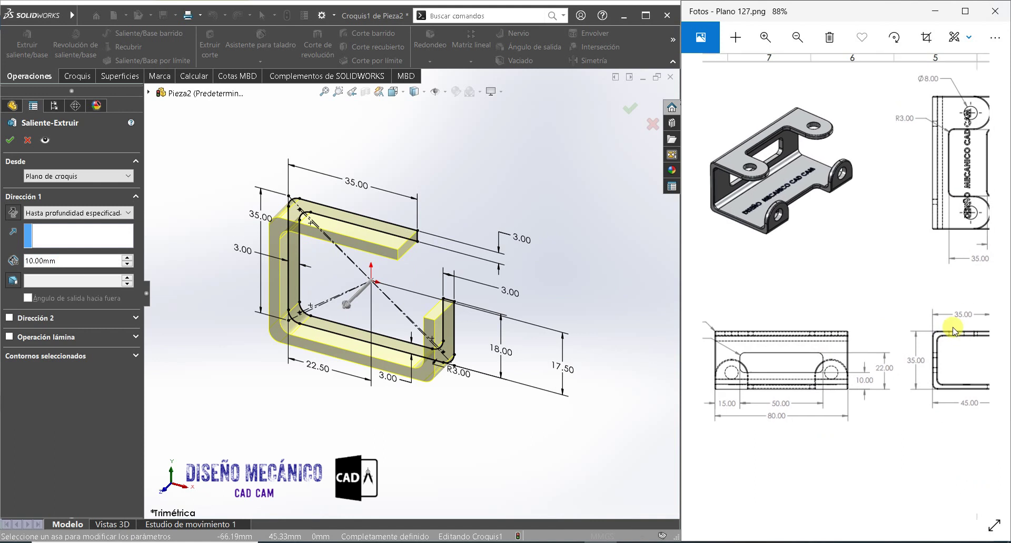
double_click(67, 261)
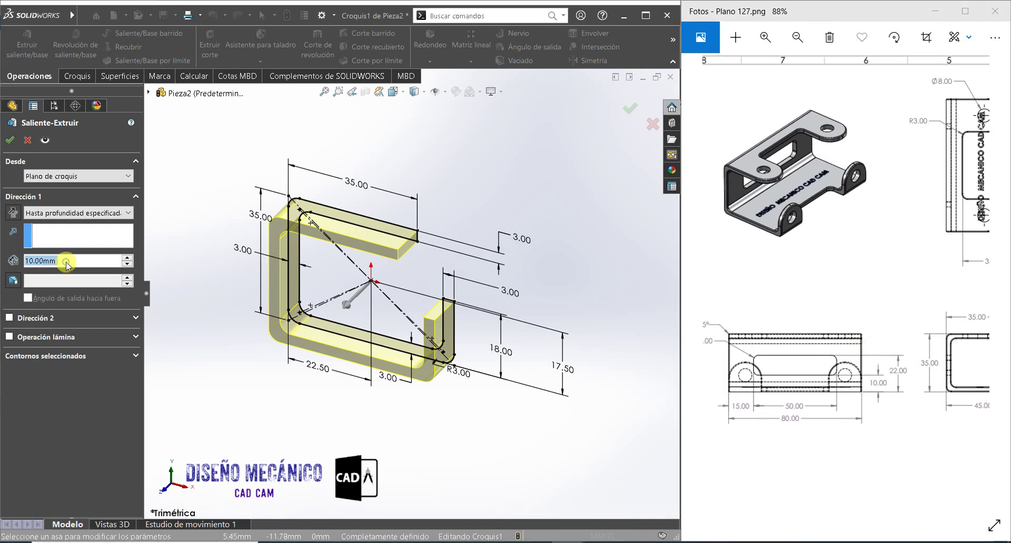
type("80")
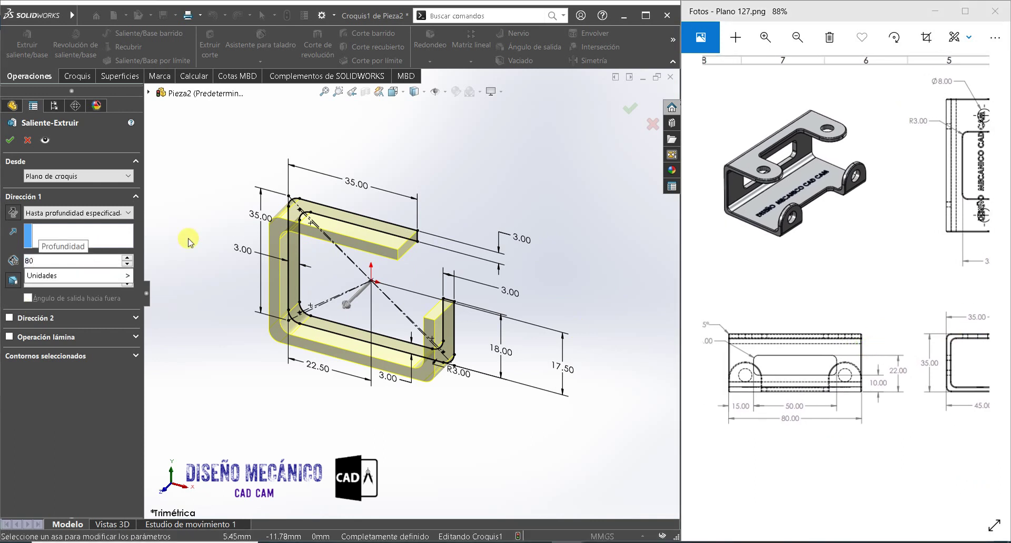
key("Return")
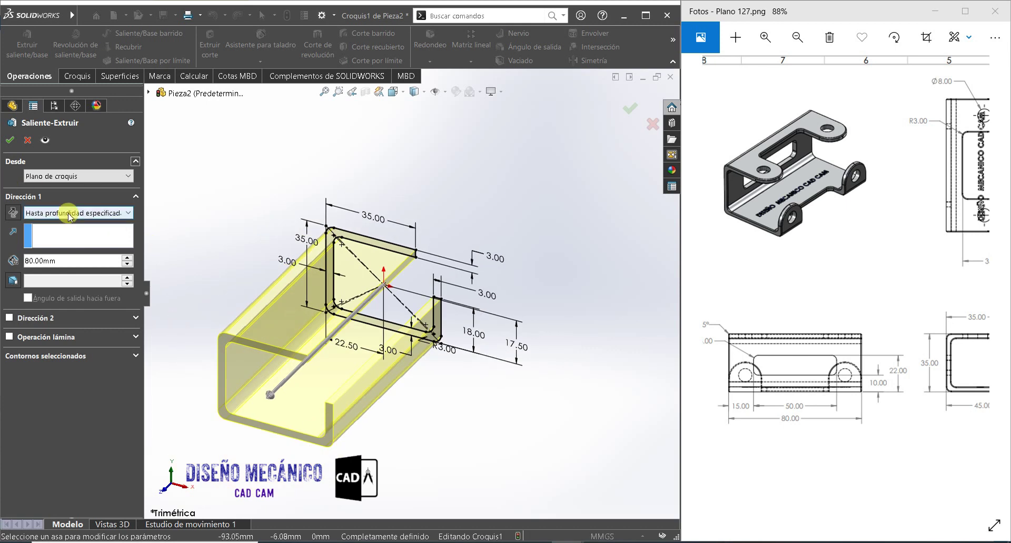
left_click(70, 215)
left_click(60, 270)
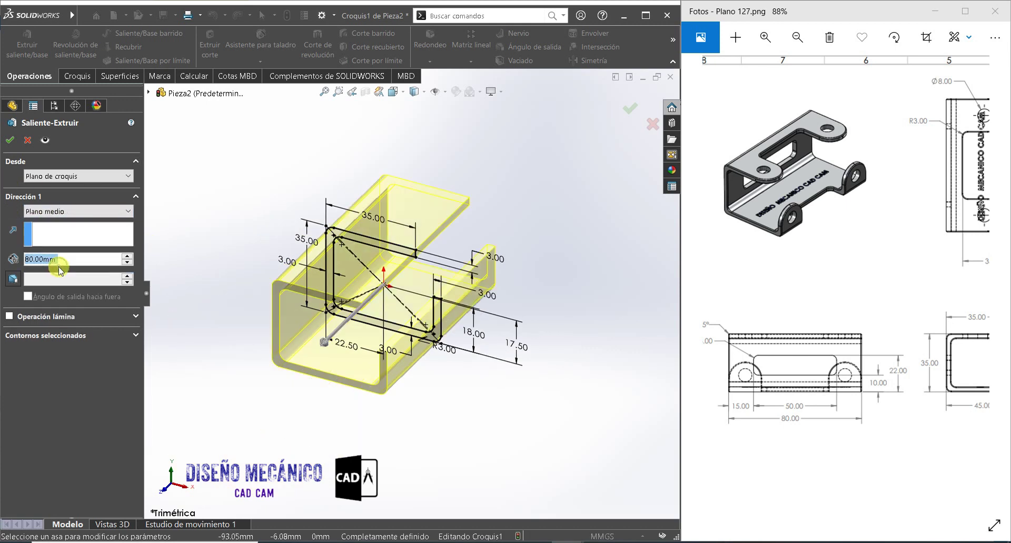
left_click(9, 141)
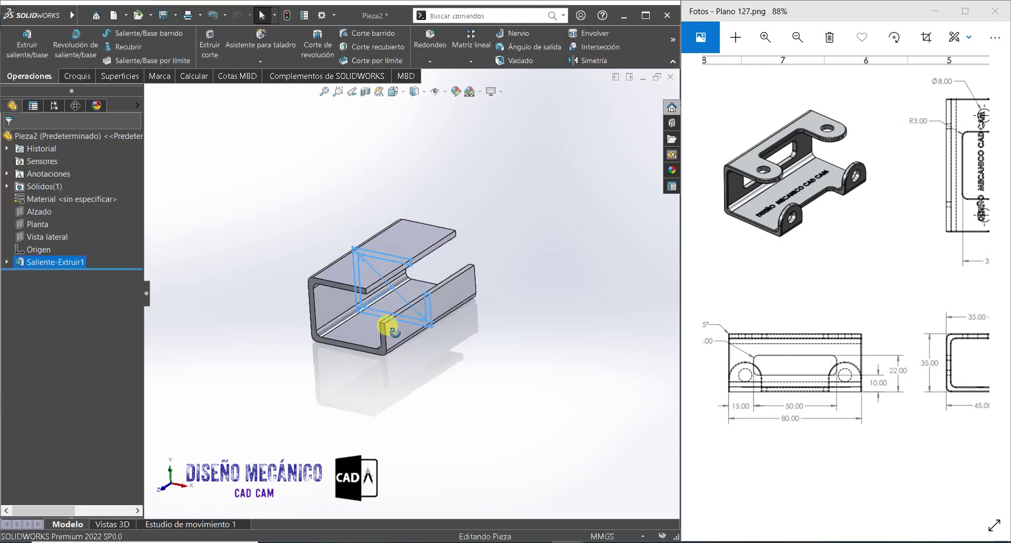
- Start a sketch on the lower flange face and draw a corner rectangle across it
middle_click_drag(389, 326, 492, 276)
left_click(492, 275)
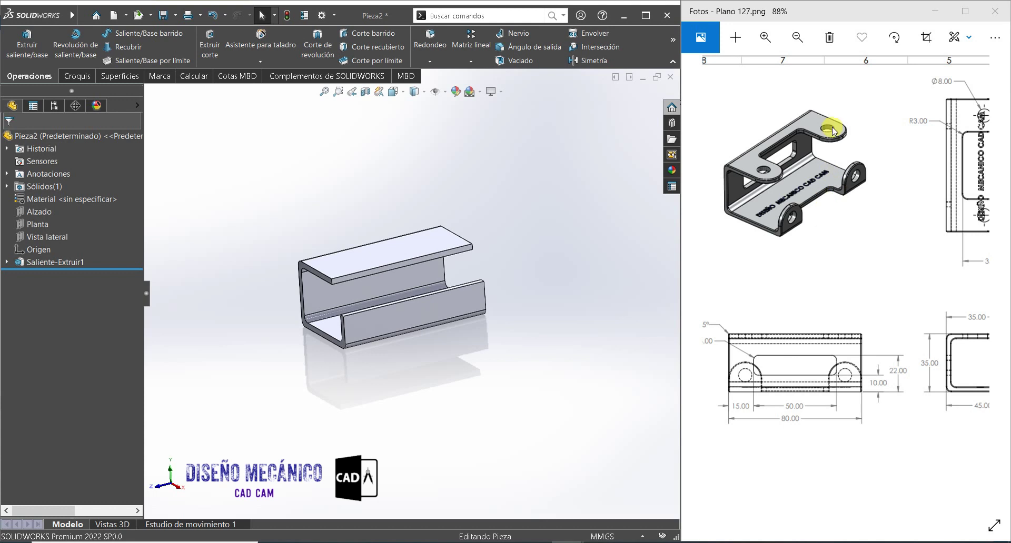
scroll(408, 307, "down", 3)
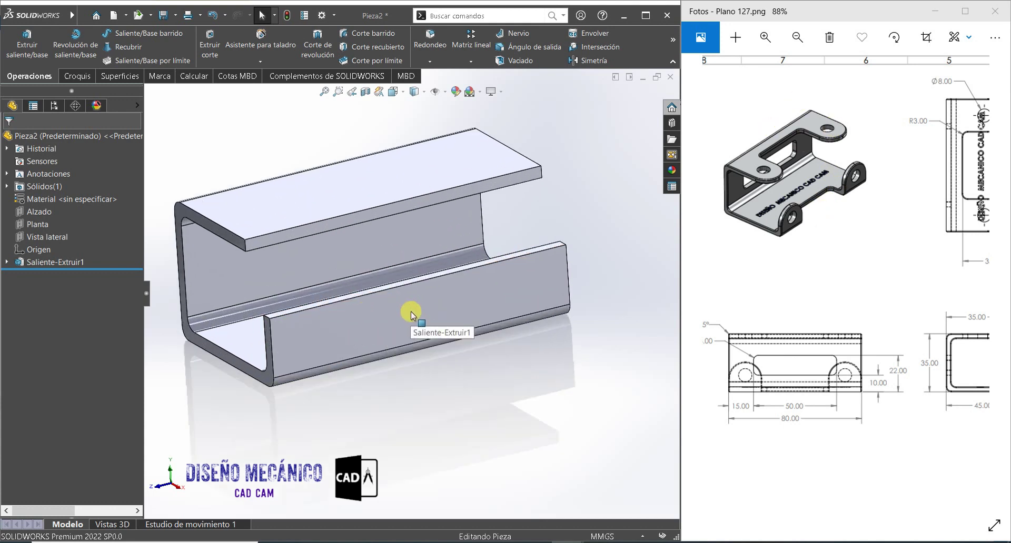
scroll(411, 311, "down", 2)
left_click(448, 310)
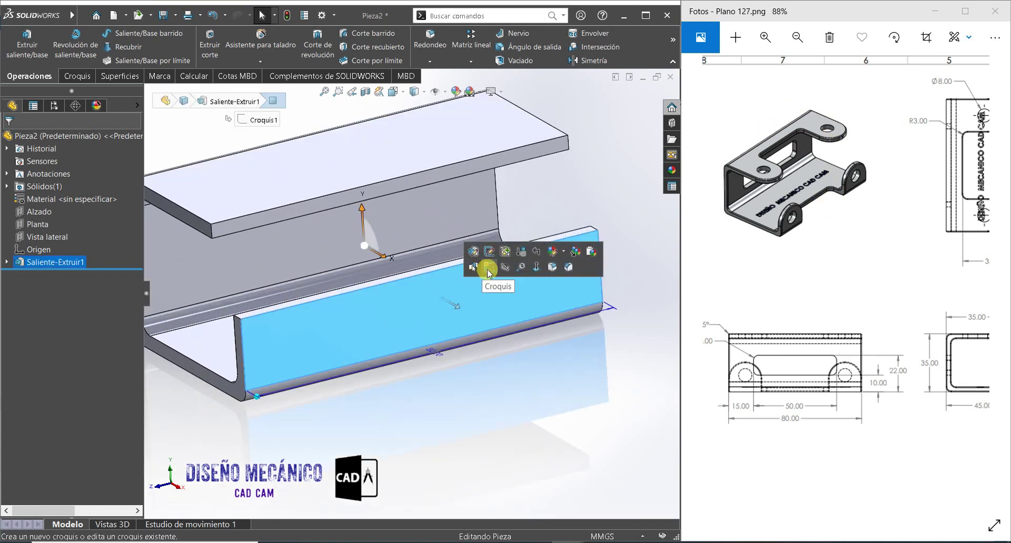
left_click(484, 269)
left_click_drag(974, 369, 809, 382)
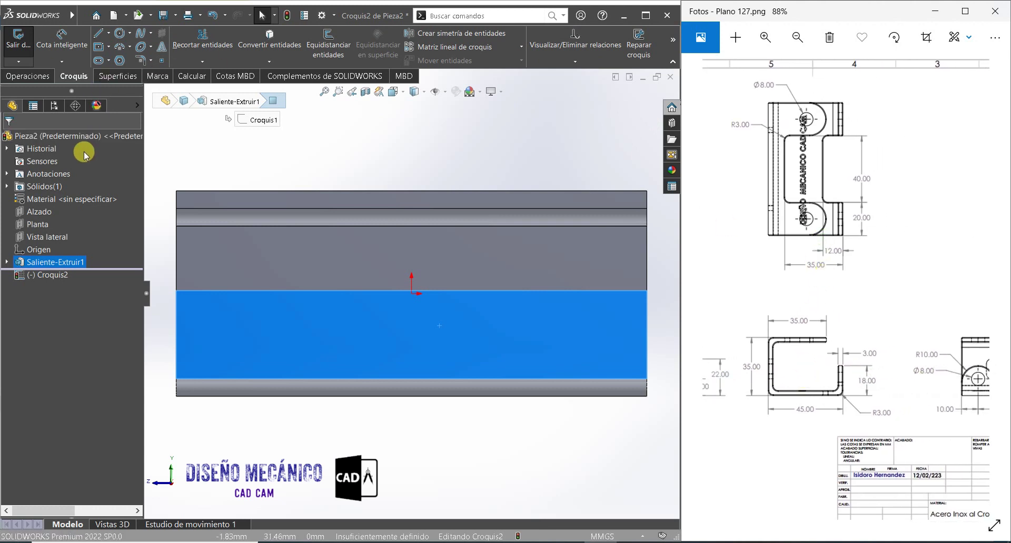
left_click(108, 47)
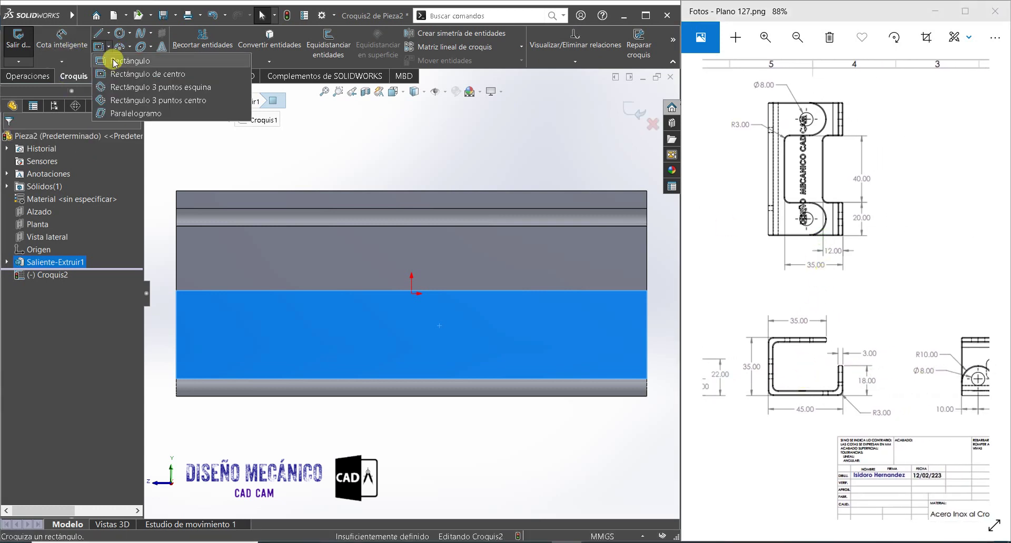
left_click(112, 57)
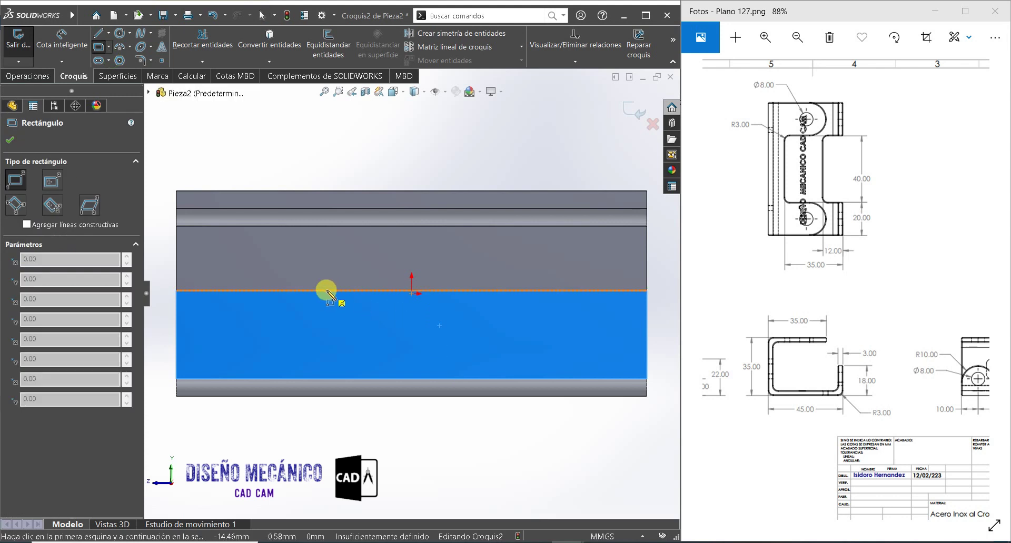
left_click(327, 291)
scroll(413, 332, "up", 2)
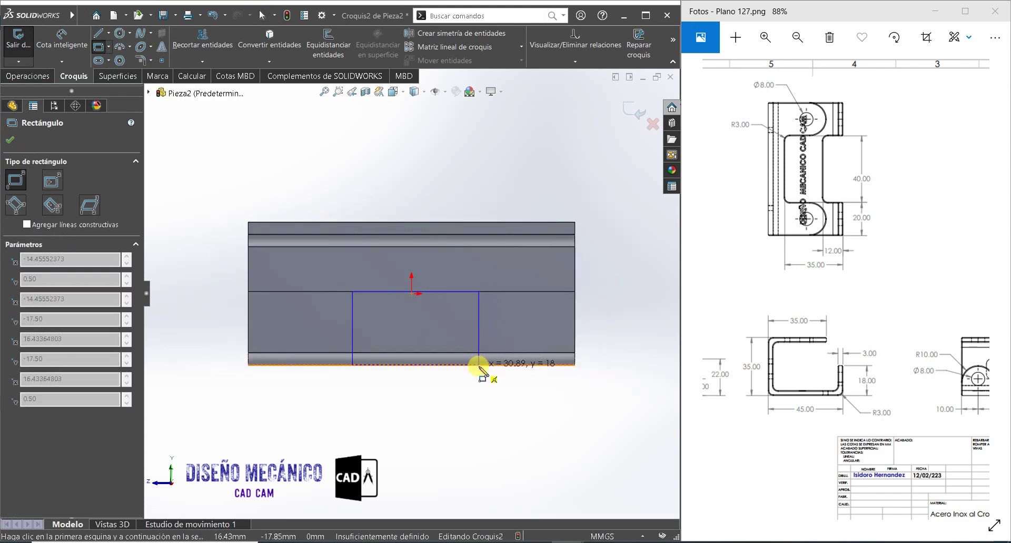
left_click(478, 363)
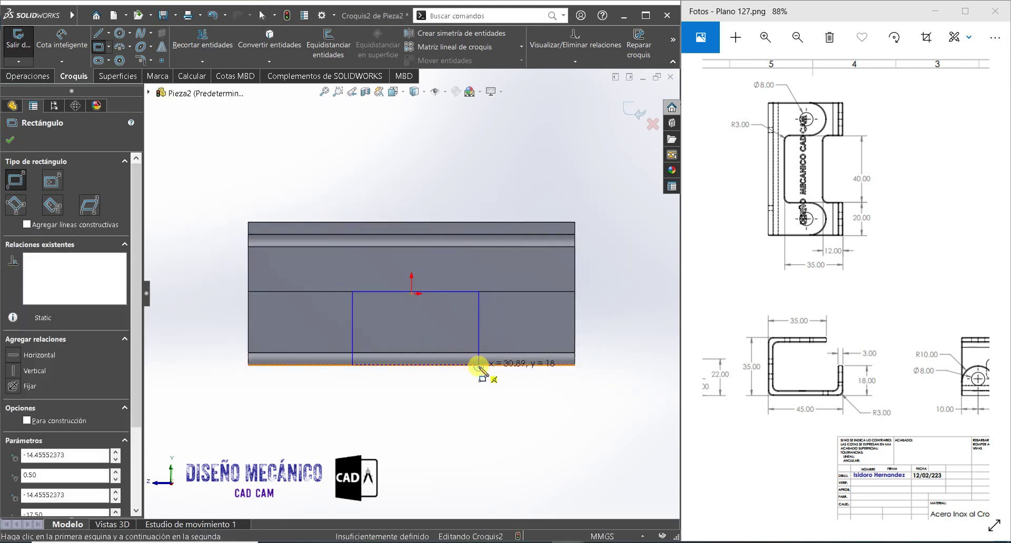
- Dimension the rectangle's width to 40 mm
left_click(78, 46)
left_click(437, 290)
left_click(440, 264)
type("40")
key("Return")
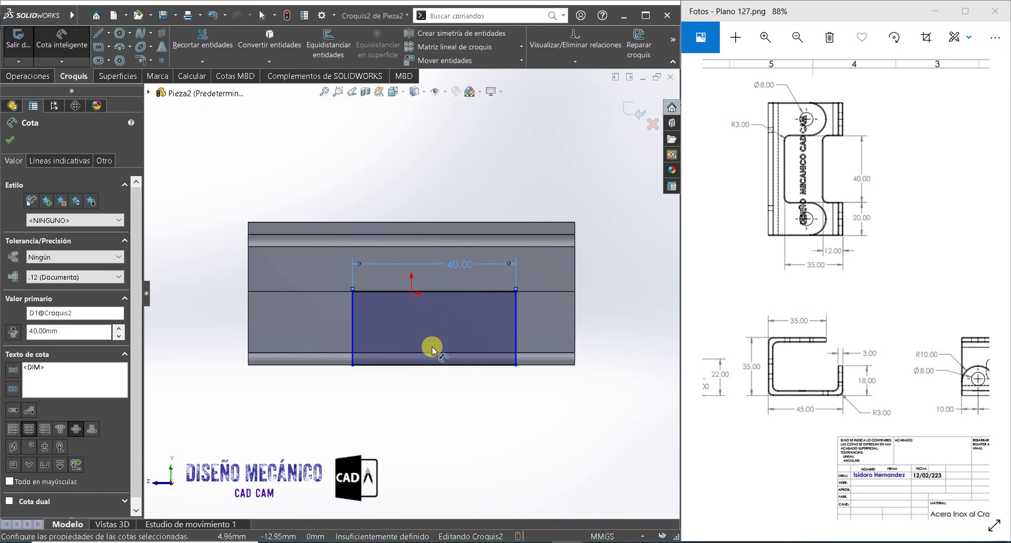
key("Escape")
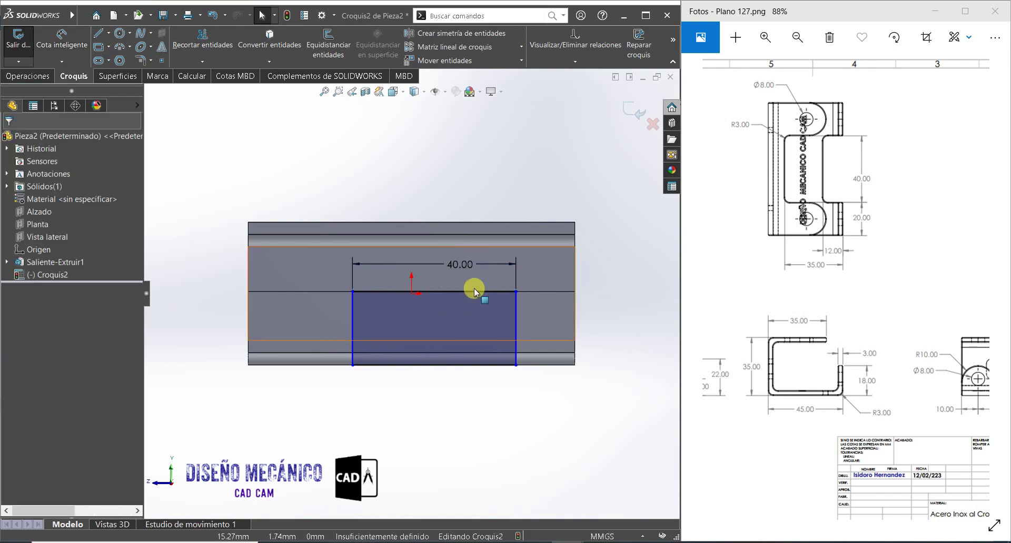
- Add a Vertical relation between the top edge midpoint and the origin to centre the rectangle
left_click(434, 291)
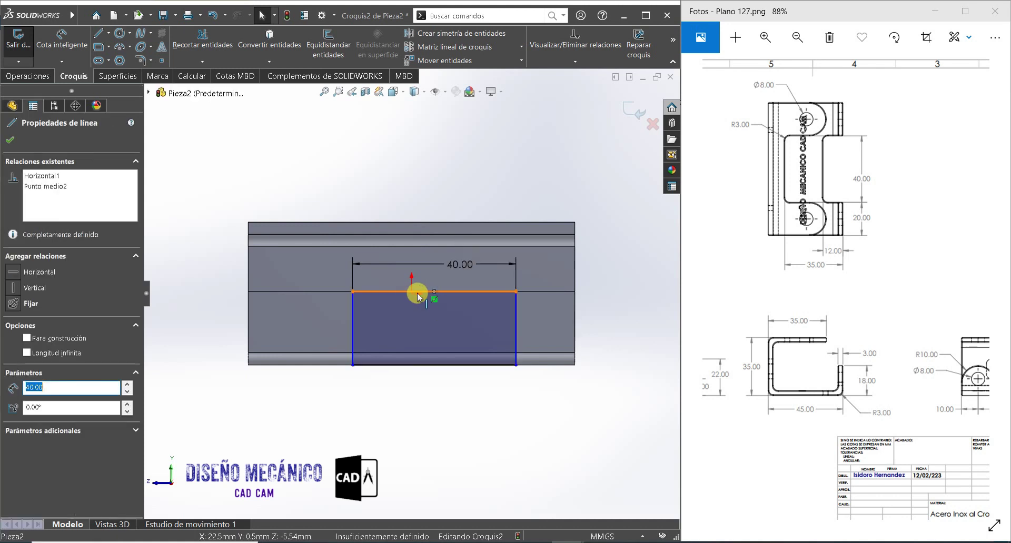
left_click(412, 294, "ctrl")
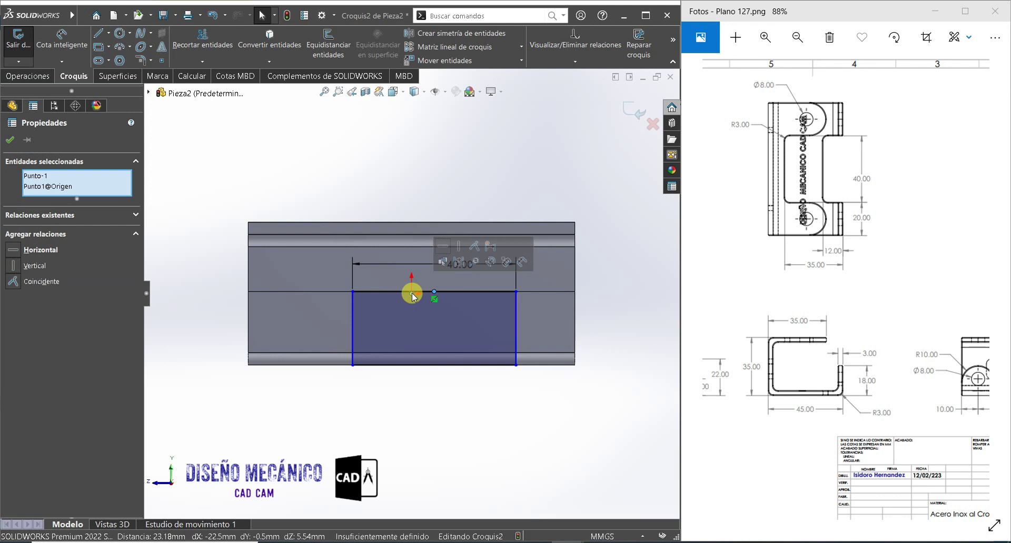
left_click(463, 247)
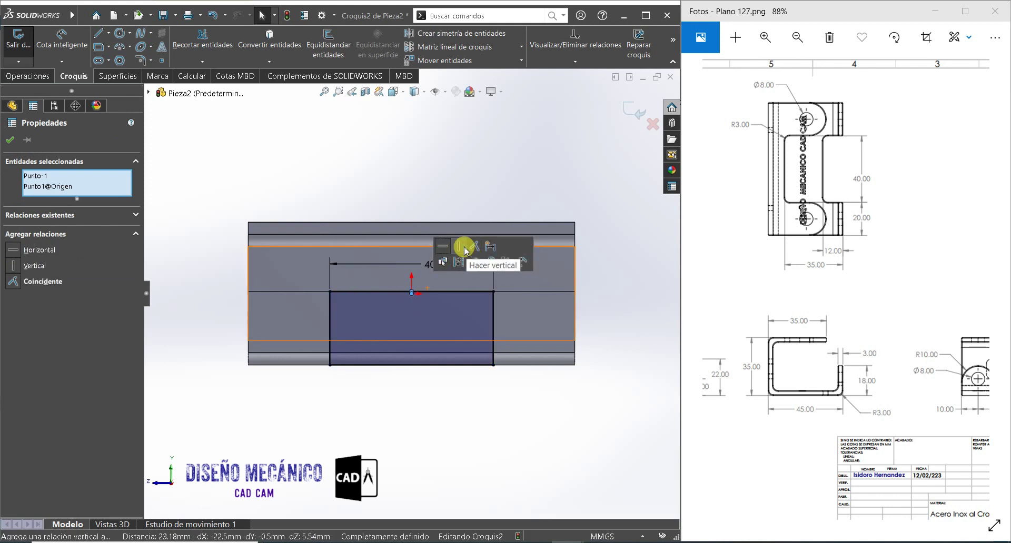
left_click(10, 140)
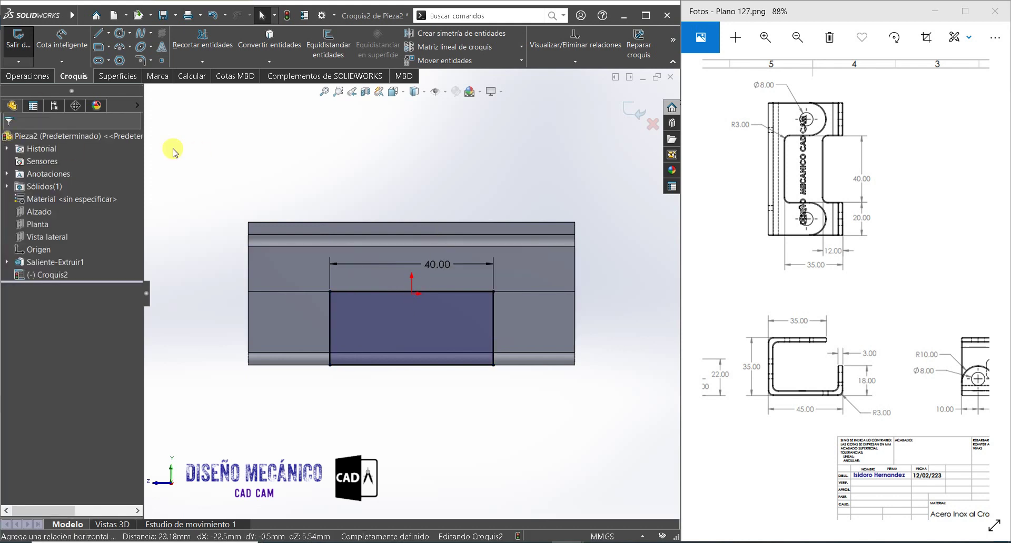
left_click(22, 76)
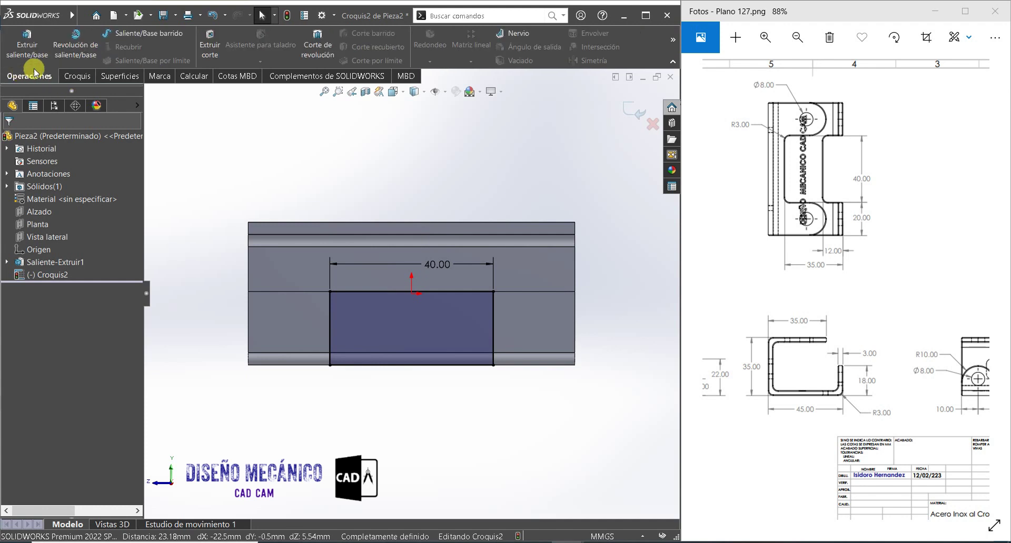
- Cut the rectangle 12 mm deep (Hasta profundidad especificada) to notch the lower flange
left_click(209, 37)
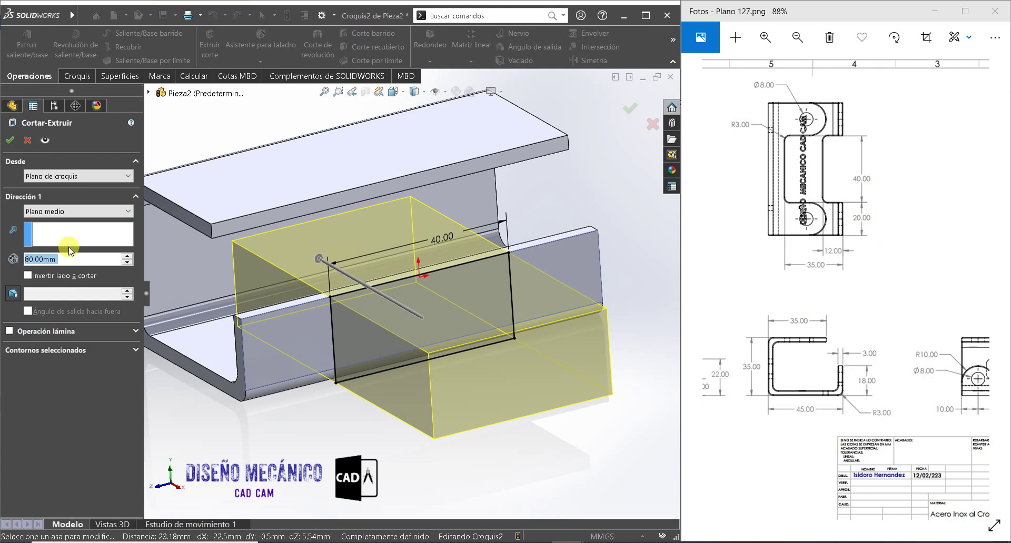
type("12")
left_click(57, 210)
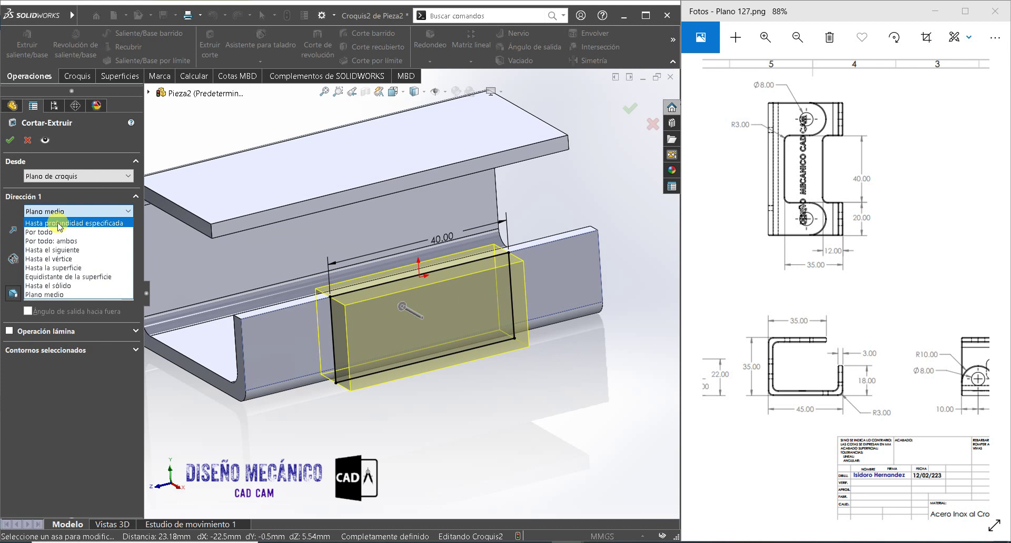
left_click(59, 226)
middle_click_drag(513, 314, 434, 334)
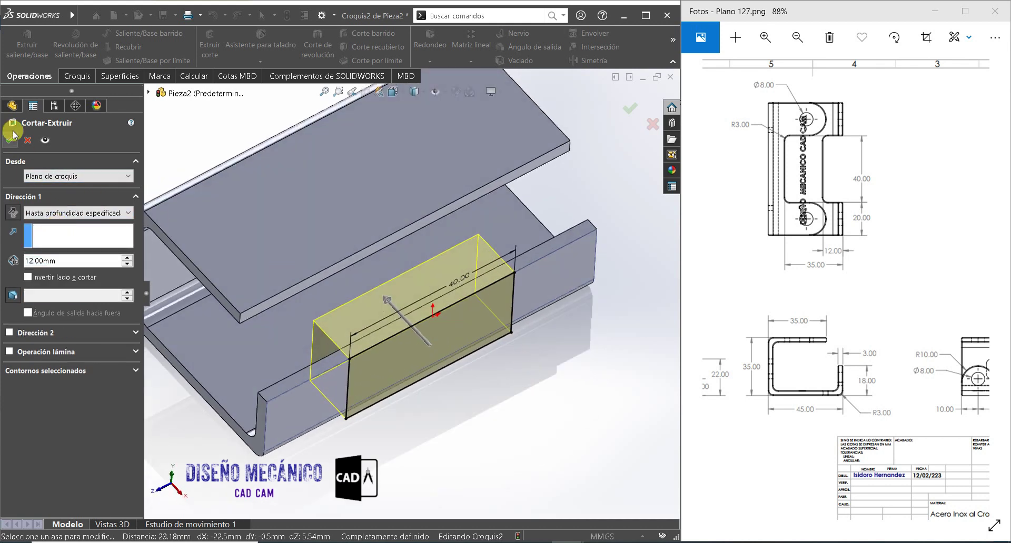
left_click(13, 139)
mouse_move(413, 356)
middle_mouse_down()
mouse_move(400, 289)
mouse_move(558, 211)
middle_mouse_up()
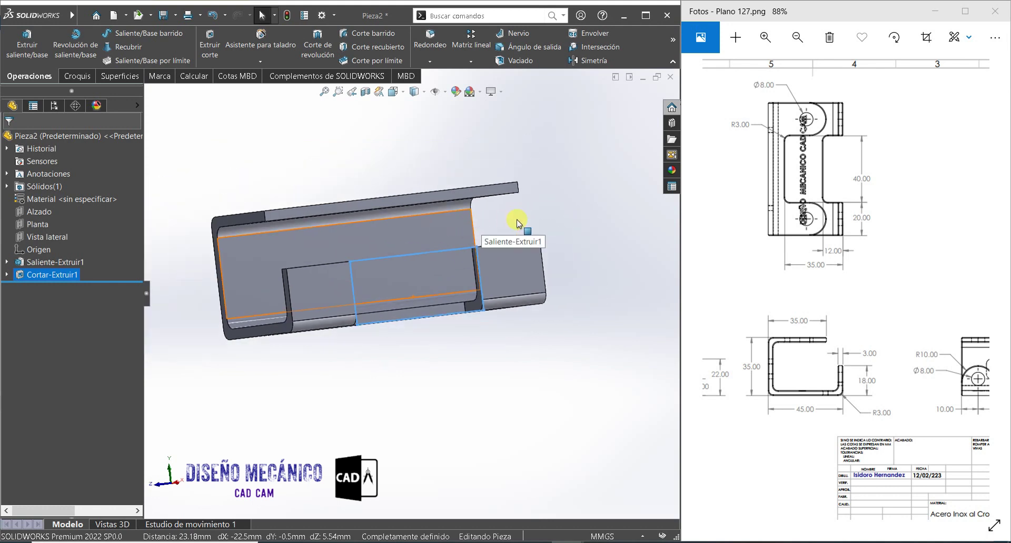
- Start a sketch on the top flange face and draw a corner rectangle across the flange strip
scroll(395, 199, "down", 3)
scroll(390, 210, "down", 2)
left_click(386, 230)
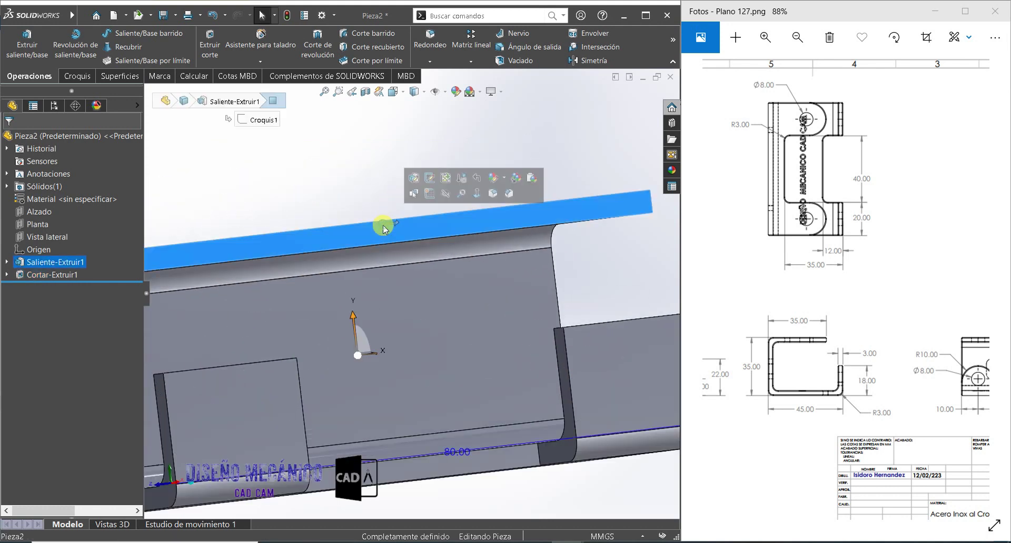
middle_click_drag(388, 233, 403, 256)
right_click(387, 258)
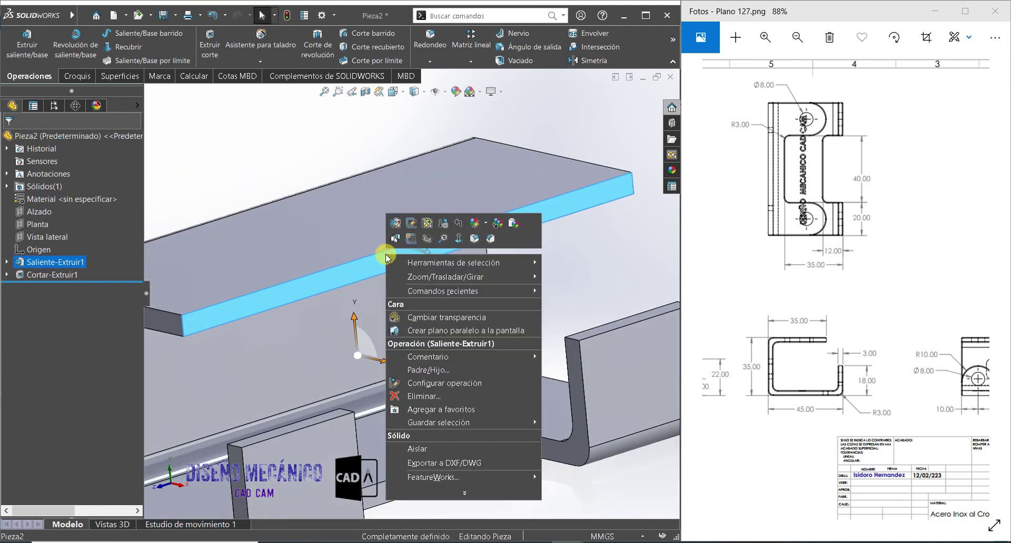
left_click(411, 240)
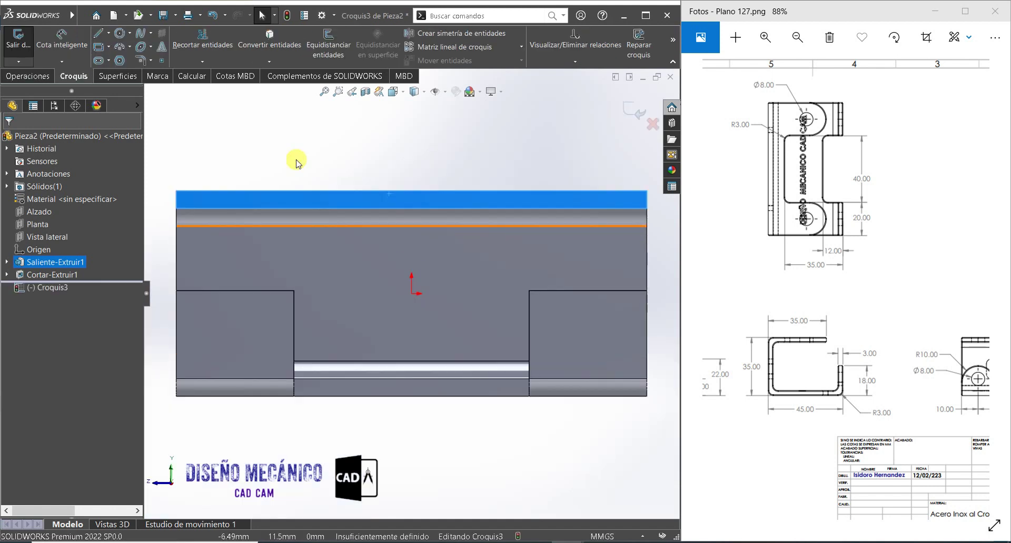
left_click(107, 47)
left_click(115, 67)
left_click(310, 191)
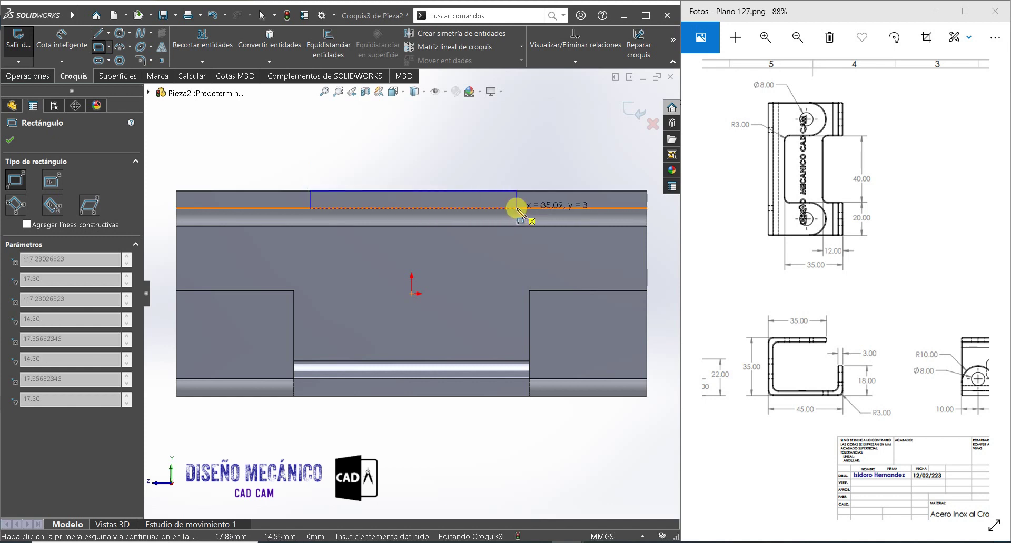
left_click(517, 208)
key("Escape")
key("Escape")
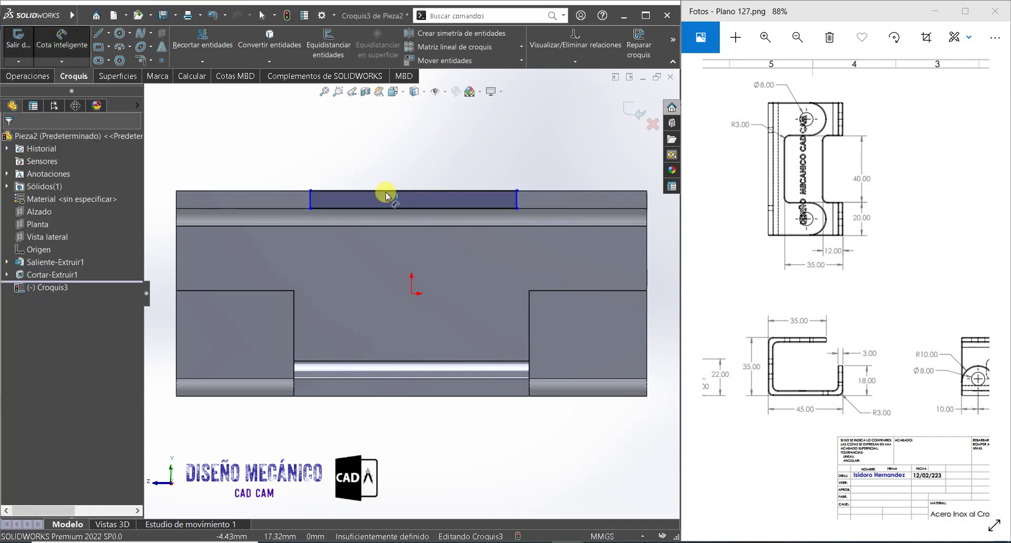
- Dimension the new rectangle's width to 40 mm
left_click(387, 193)
left_click(394, 168)
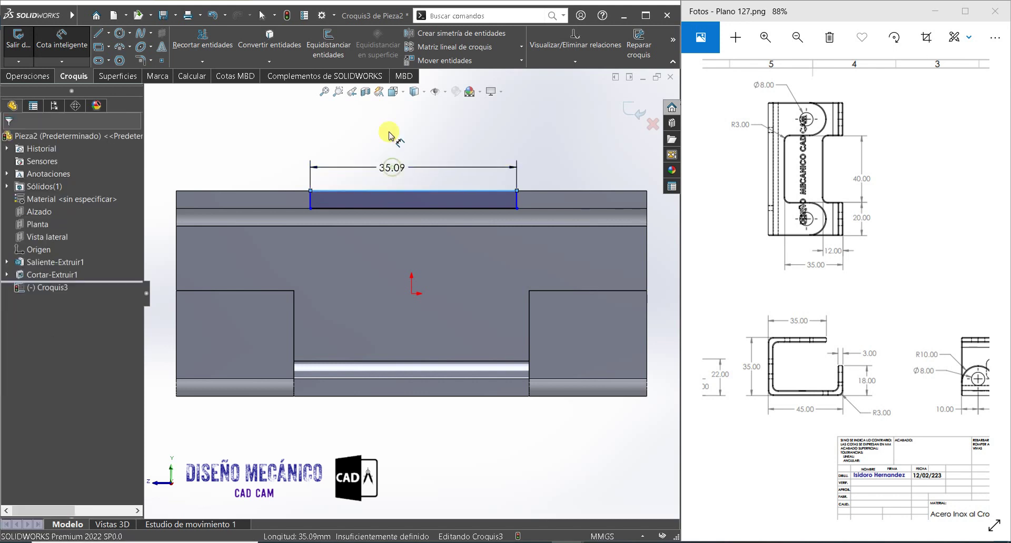
type("40")
key("Return")
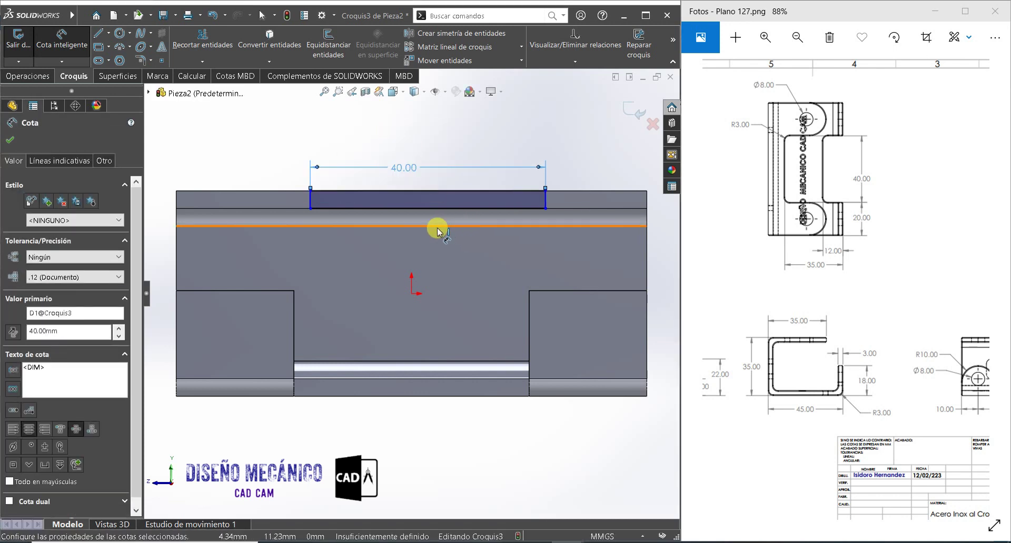
key("Escape")
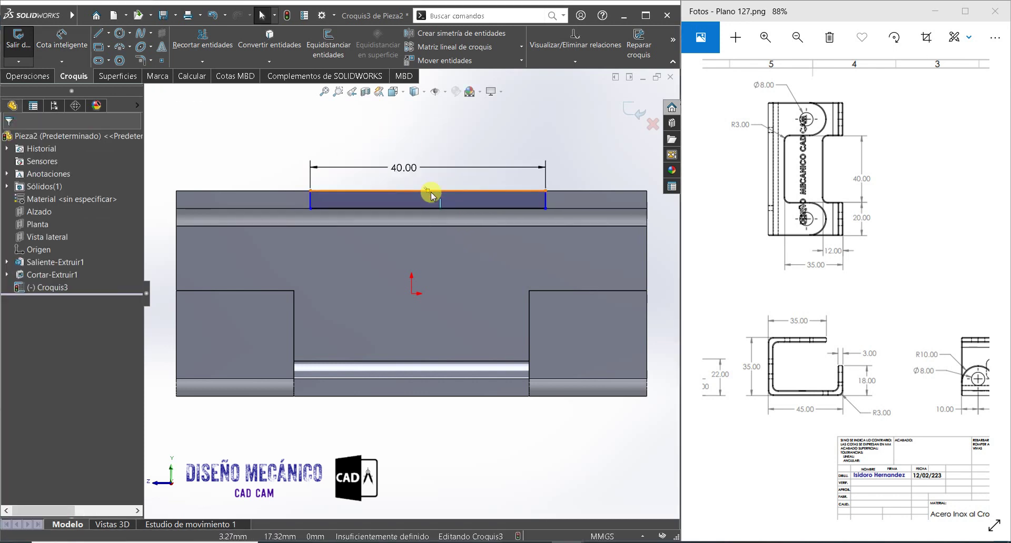
- Add a Vertical relation between the top edge midpoint and the origin
left_click(429, 191)
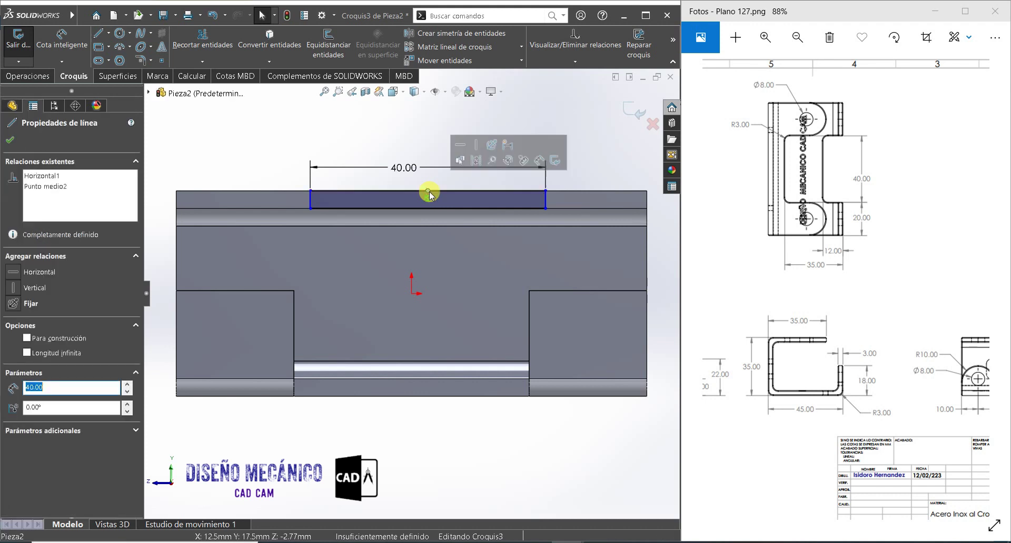
left_click(413, 294, "ctrl")
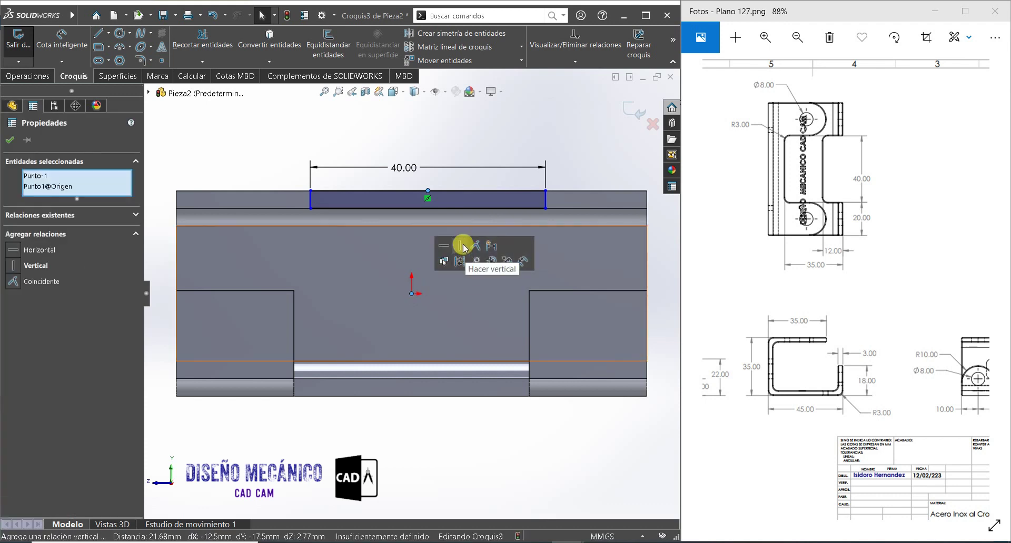
left_click(463, 246)
left_click(24, 76)
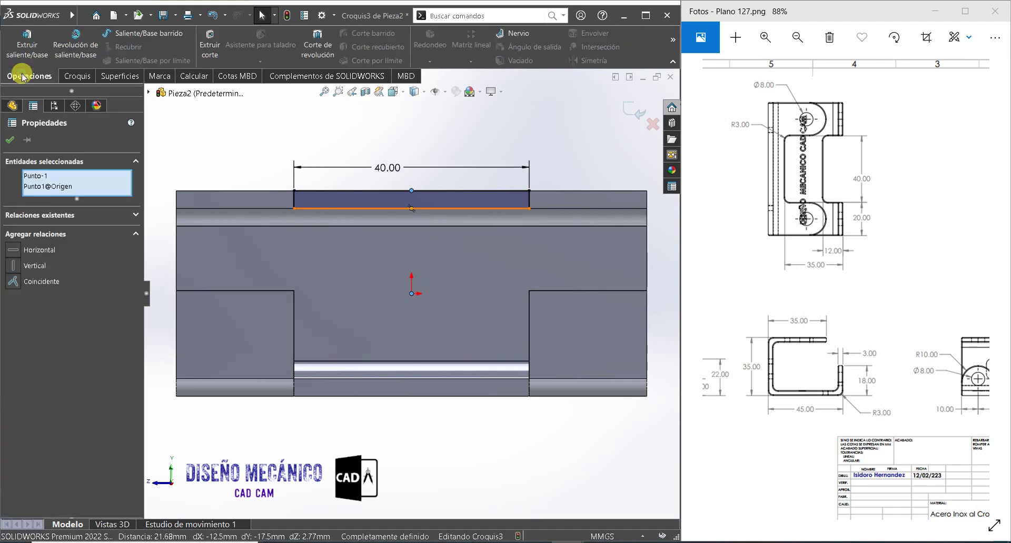
- Start a cut from the top-flange rectangle, beginning at the vertical flange face (Superficie/cara/plano)
left_click(210, 46)
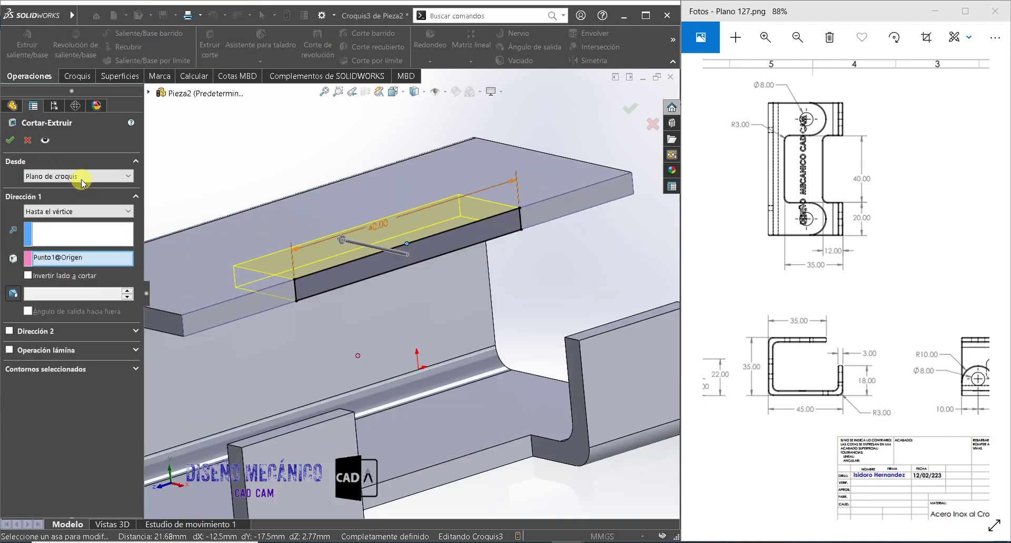
left_click(91, 175)
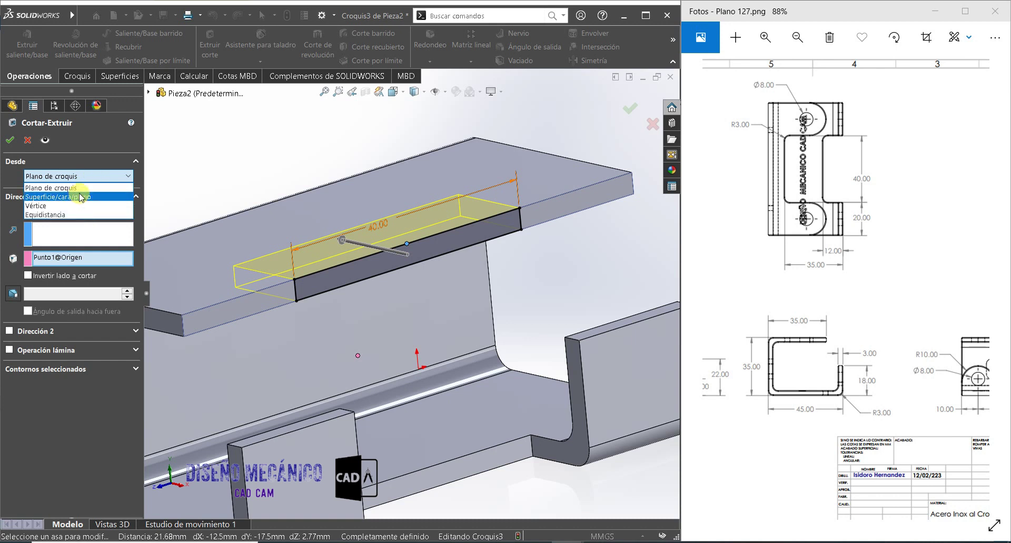
left_click(84, 197)
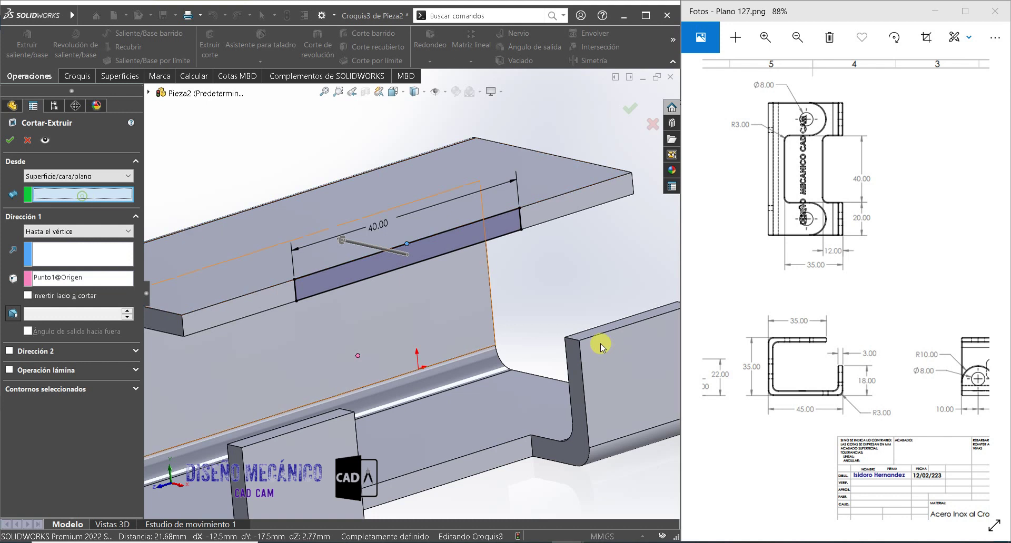
left_click(639, 358)
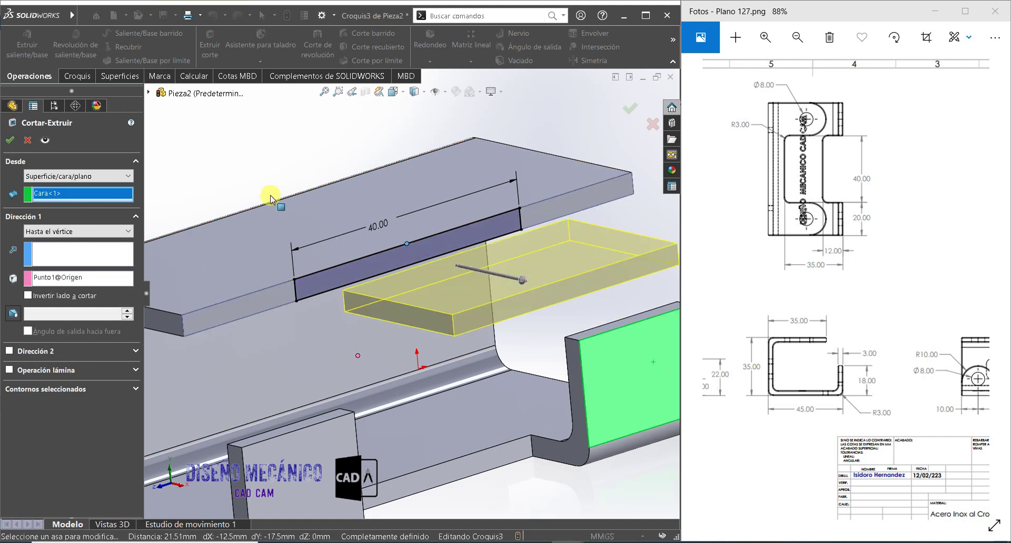
- Set the cut to 35 mm depth with the direction flipped, and confirm
left_click(78, 232)
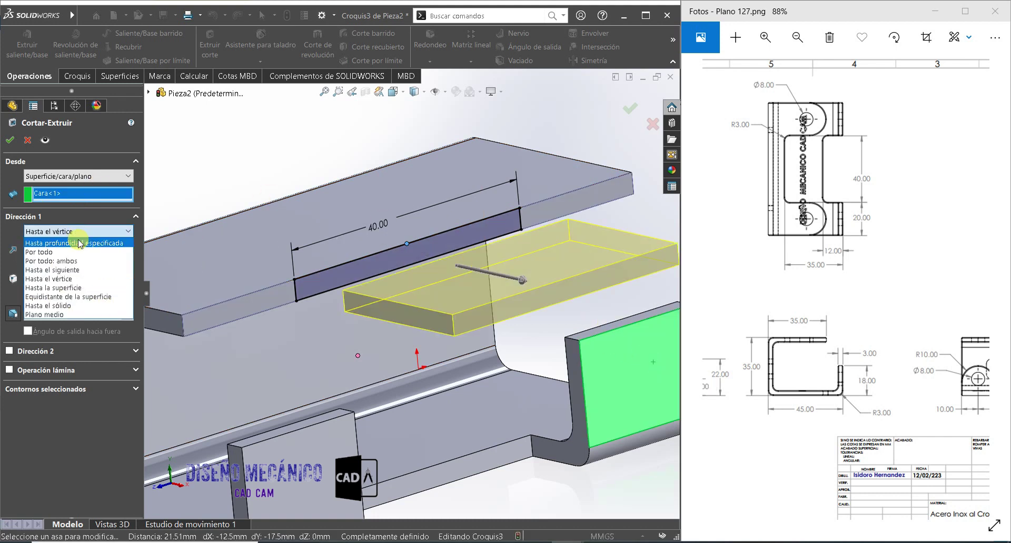
left_click(80, 244)
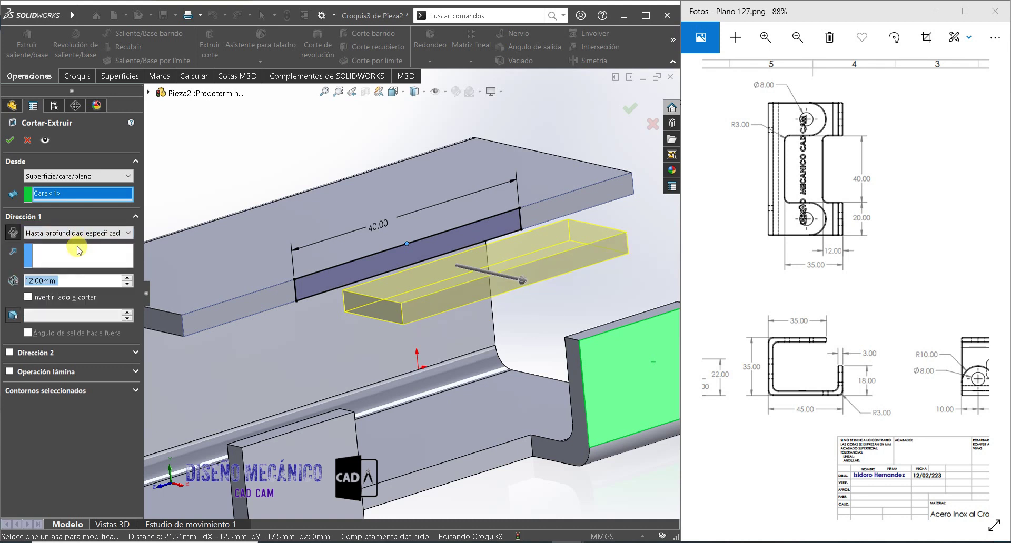
type("35")
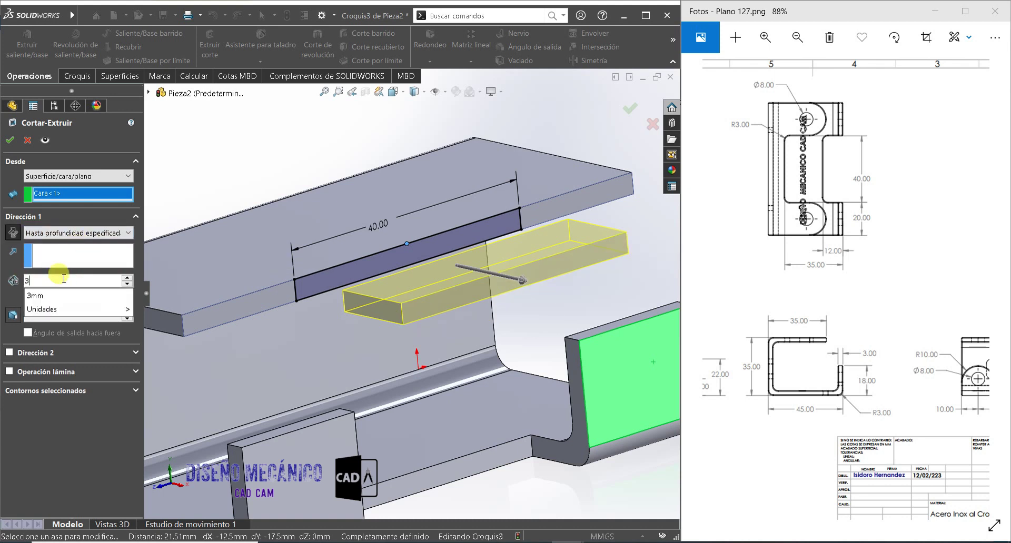
key("Return")
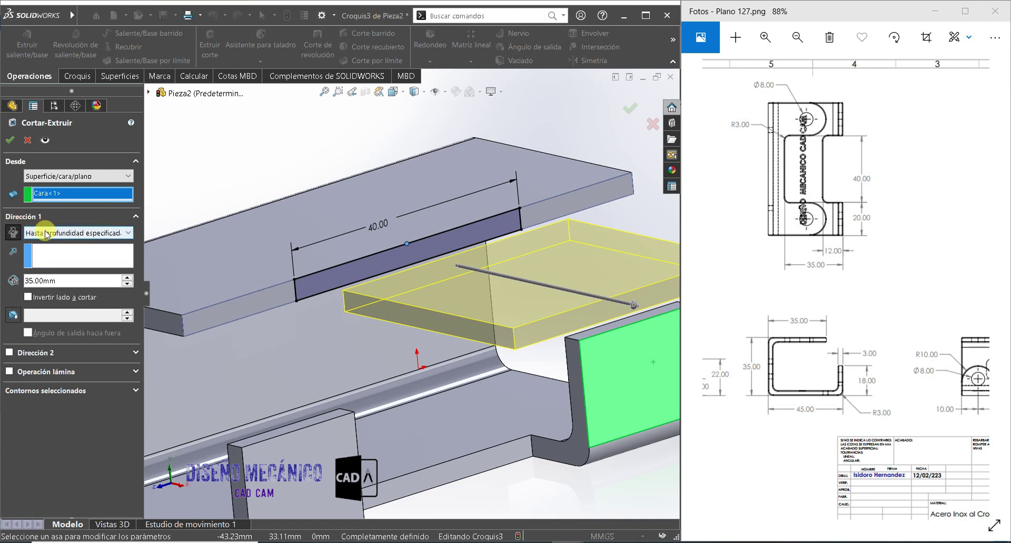
left_click(12, 231)
middle_click_drag(269, 223, 283, 248)
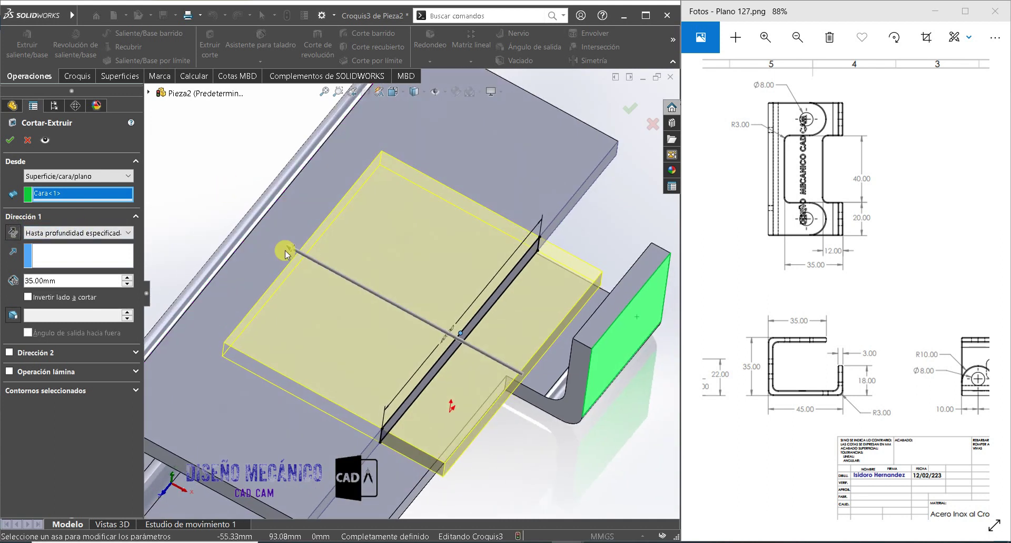
right_click(271, 185)
mouse_move(346, 233)
middle_mouse_down()
mouse_move(347, 180)
mouse_move(429, 201)
mouse_move(396, 216)
middle_mouse_up()
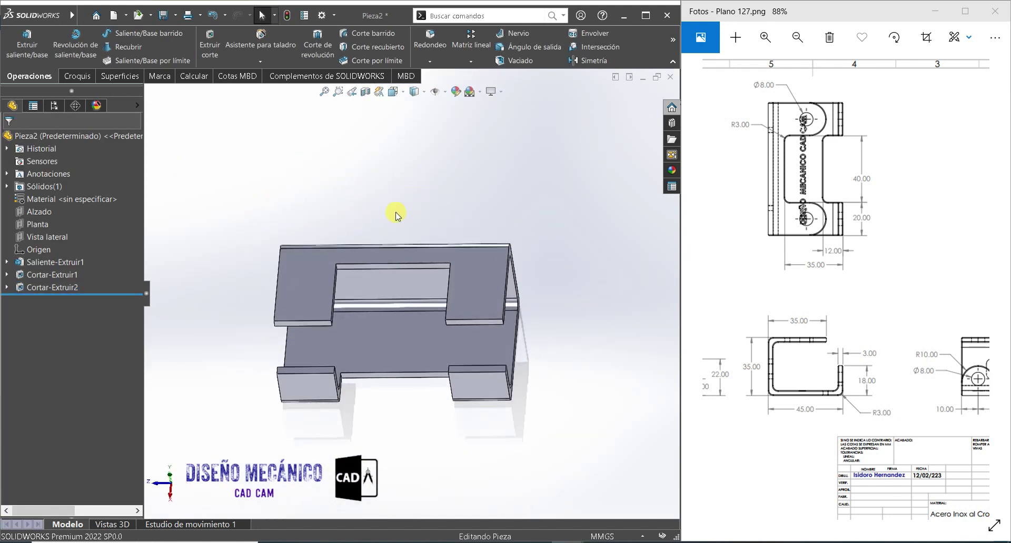
left_click_drag(858, 257, 729, 266)
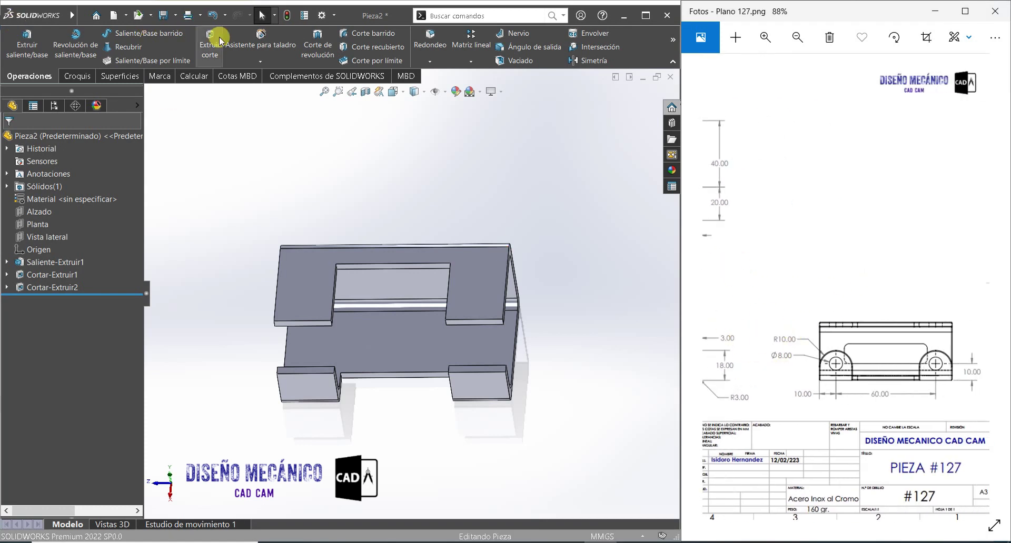
- Start a 10 mm fillet, pick the first tab edges and remove a wrongly added edge
left_click(425, 44)
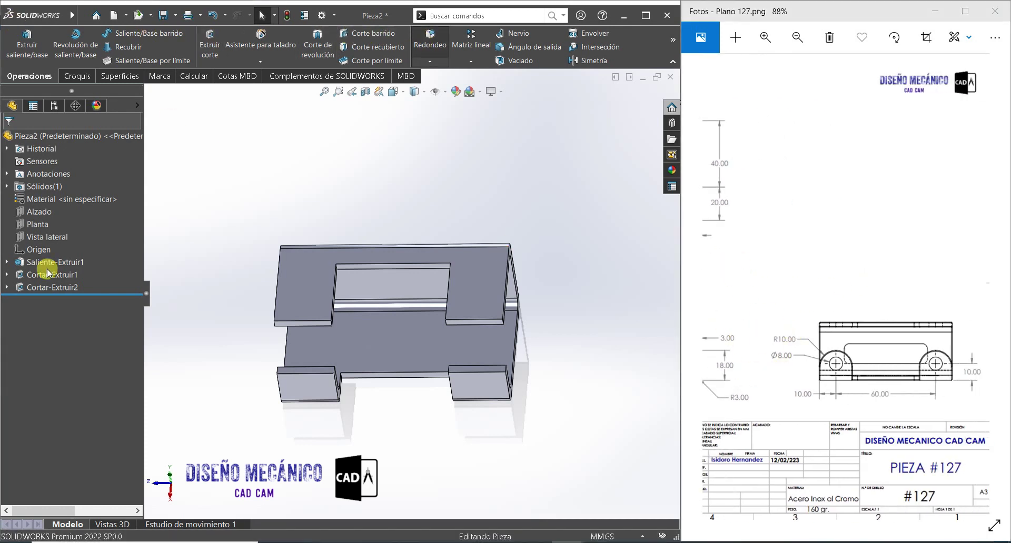
left_click(56, 394)
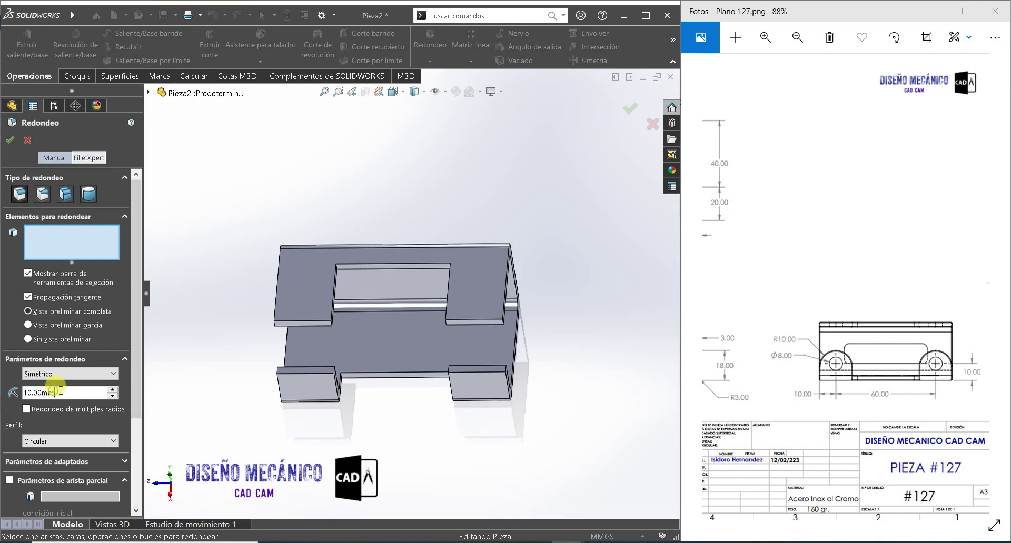
scroll(292, 332, "down", 2)
scroll(290, 323, "down", 1)
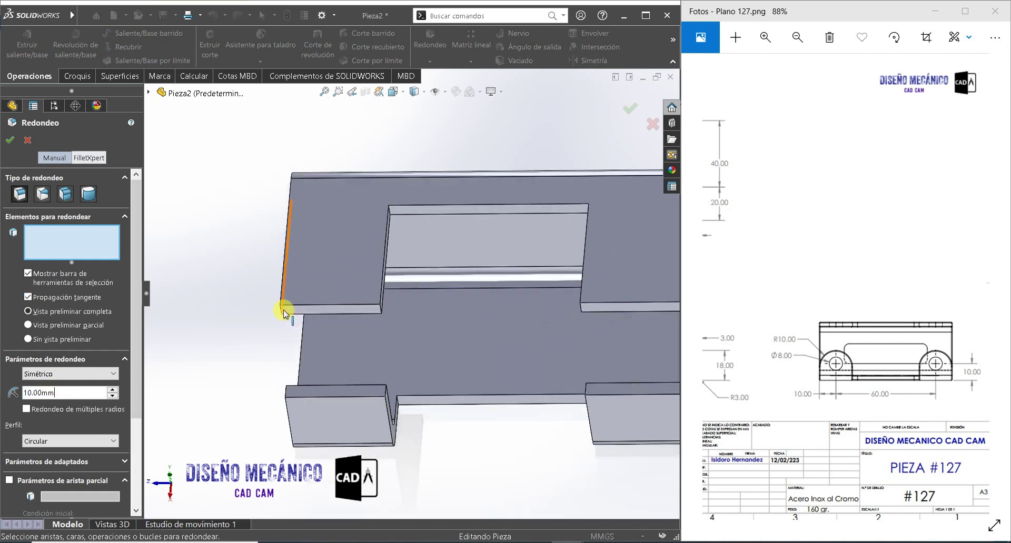
left_click(282, 315)
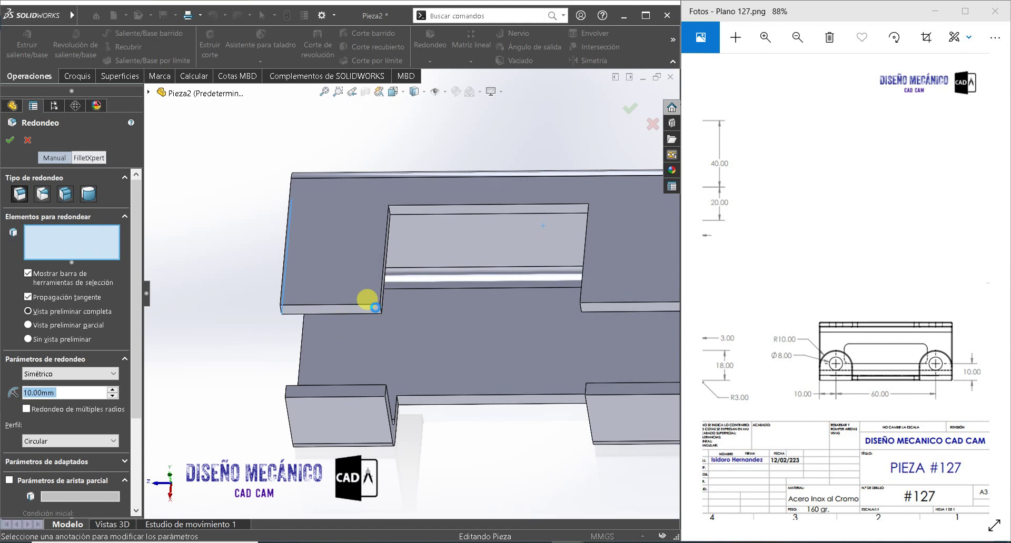
left_click(377, 308)
scroll(237, 326, "down", 2)
left_click(74, 250)
key("Delete")
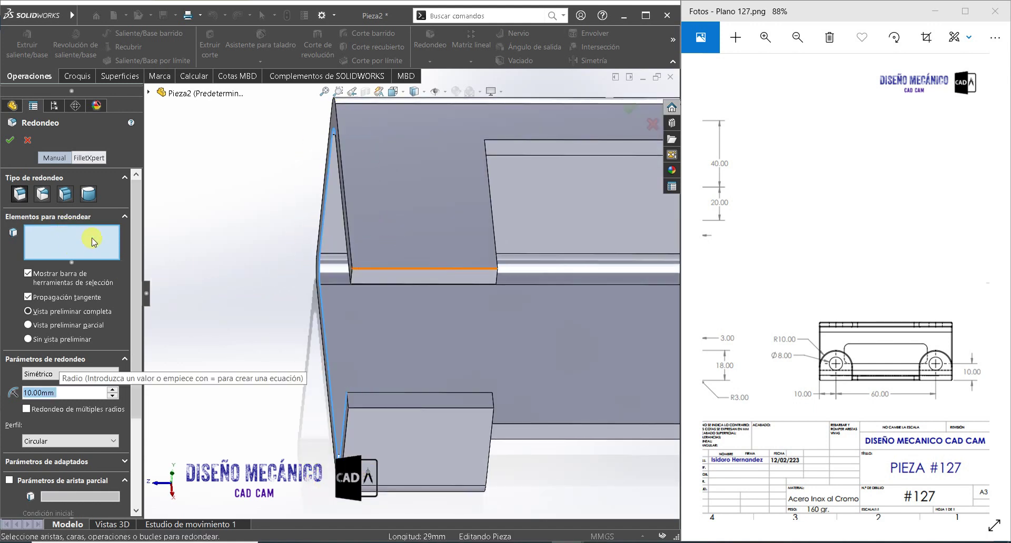
- Add the remaining tab corner edges and apply the 10 mm fillet to all eight edges
scroll(368, 290, "down", 2)
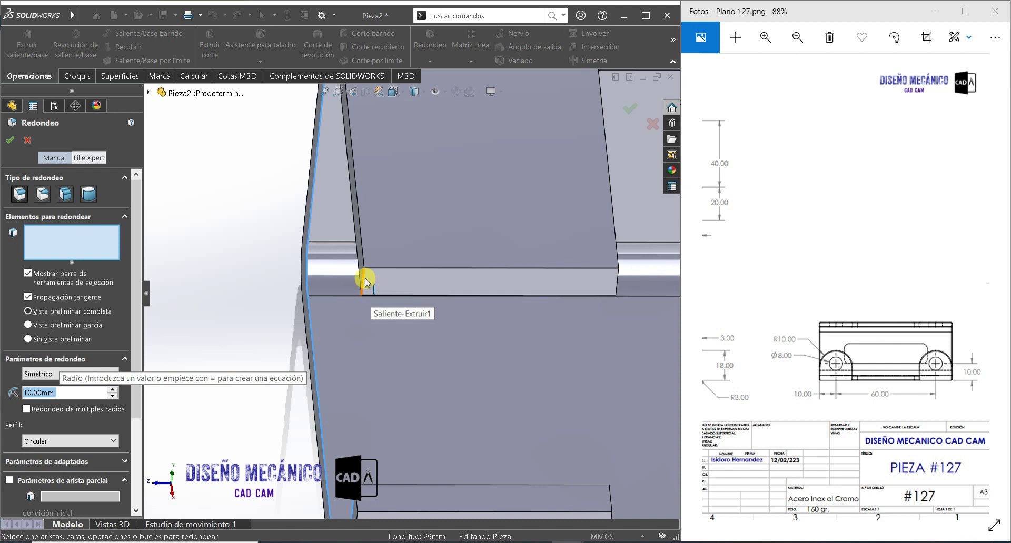
left_click(367, 287)
scroll(527, 295, "up", 2)
left_click(463, 313)
scroll(468, 369, "up", 2)
scroll(384, 363, "down", 5)
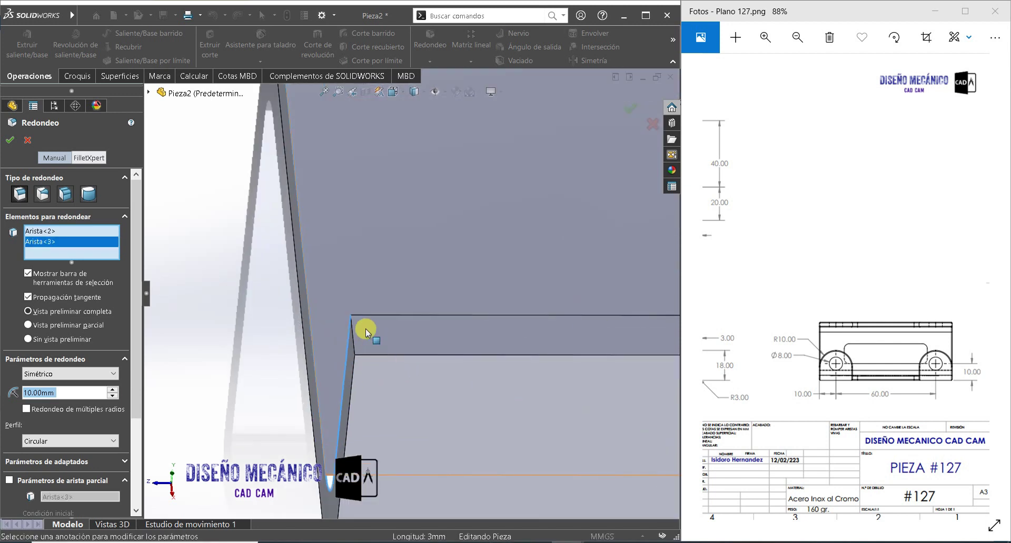
left_click(356, 343)
scroll(577, 353, "up", 2)
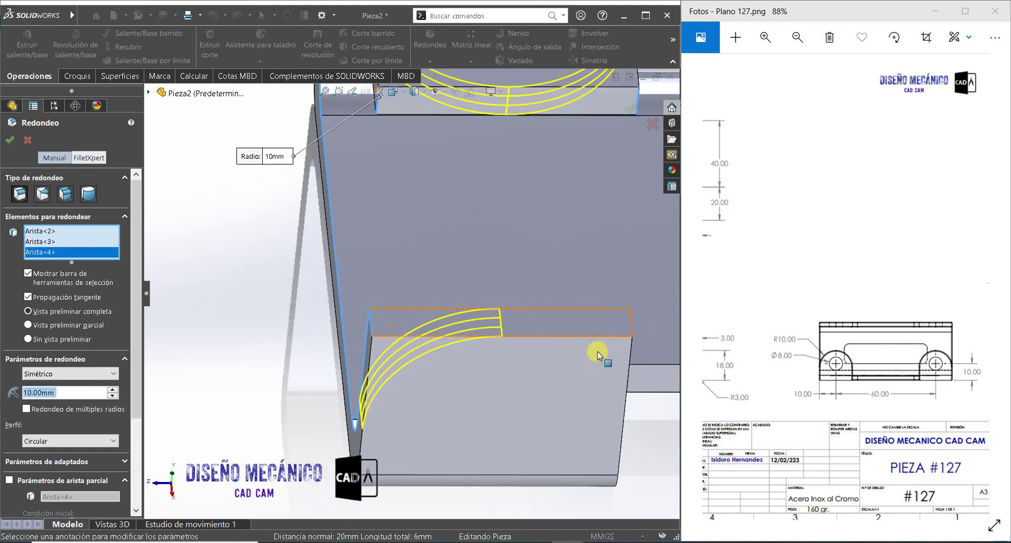
left_click(631, 323)
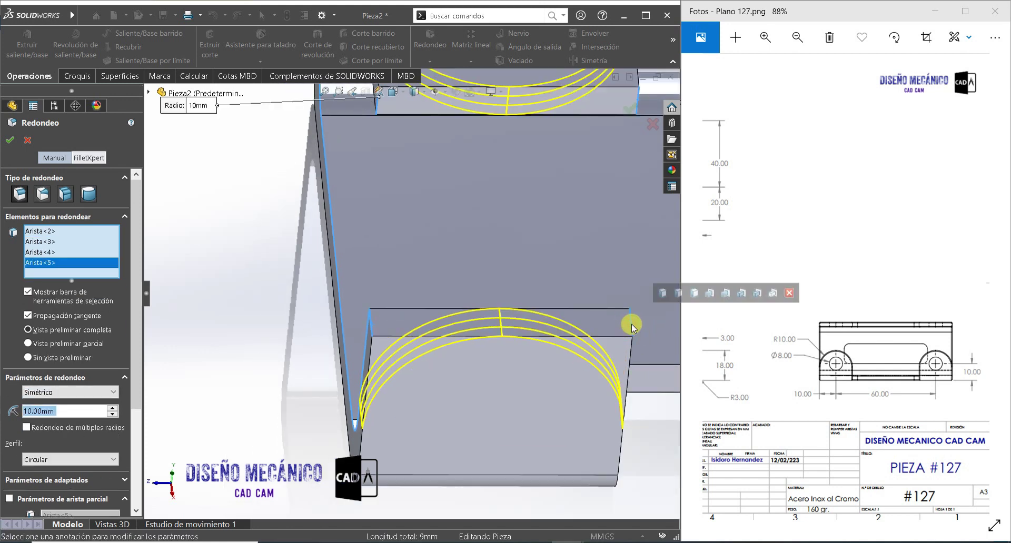
scroll(627, 316, "up", 3)
scroll(611, 289, "up", 2)
scroll(555, 265, "down", 2)
scroll(555, 265, "down", 2)
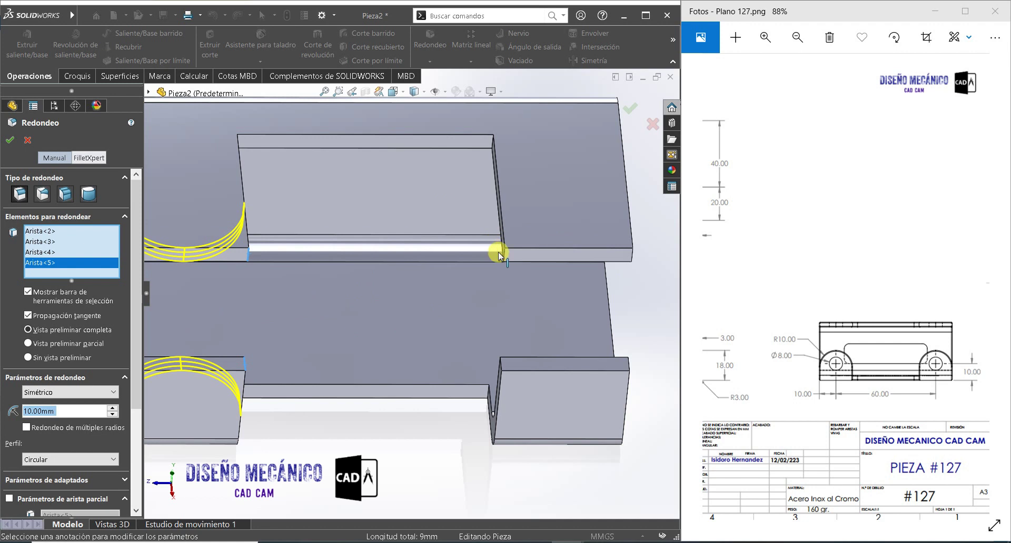
left_click(611, 259)
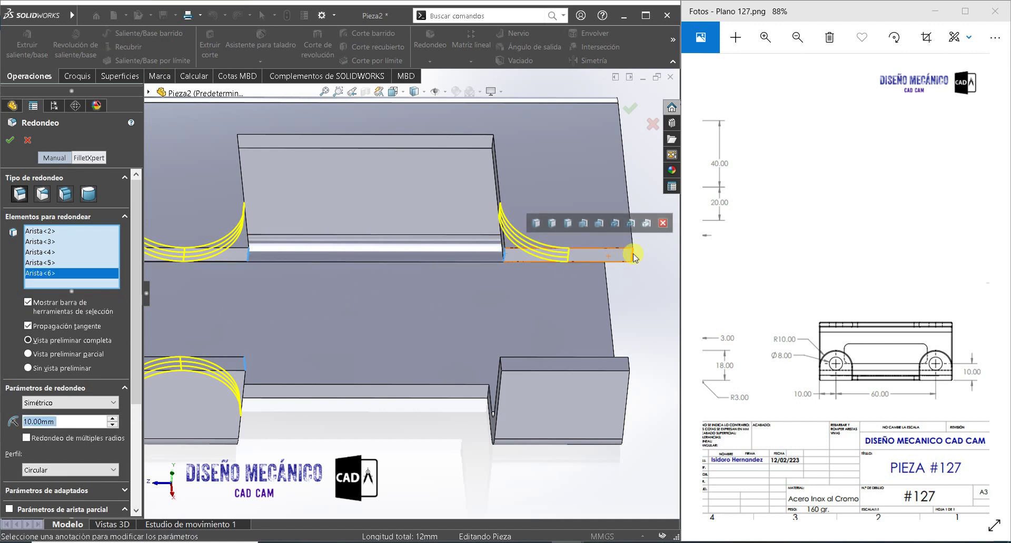
left_click(612, 343)
scroll(614, 347, "down", 3)
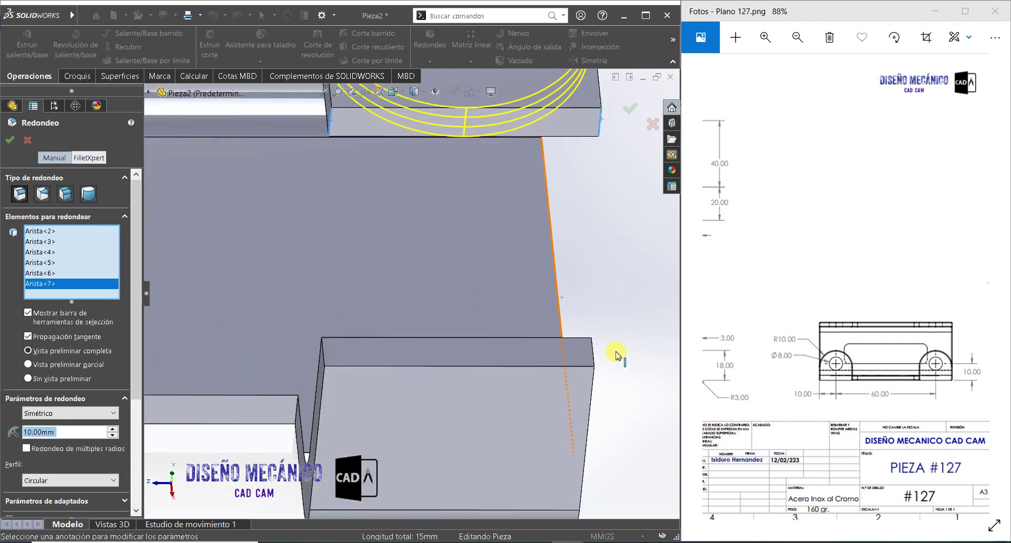
left_click(592, 351)
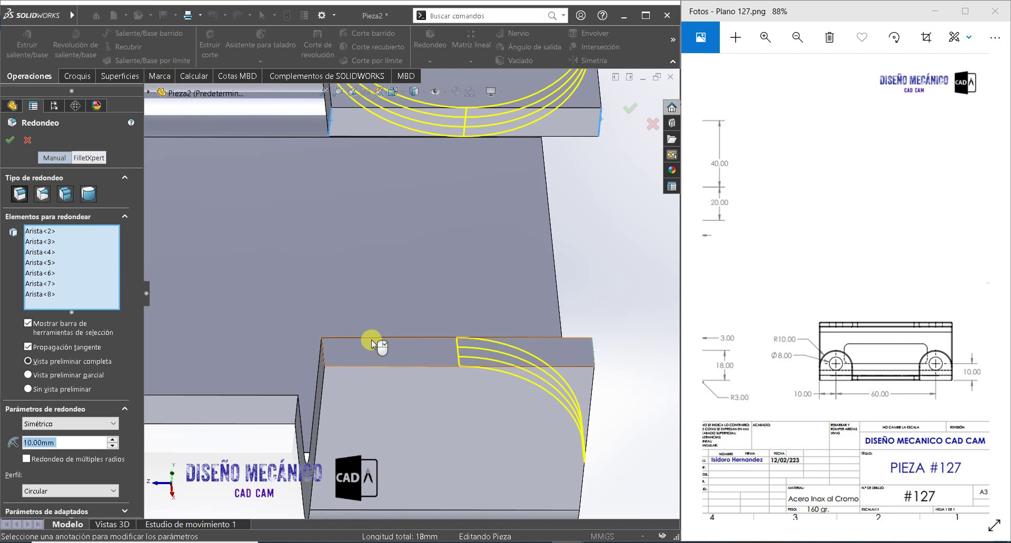
left_click(325, 357)
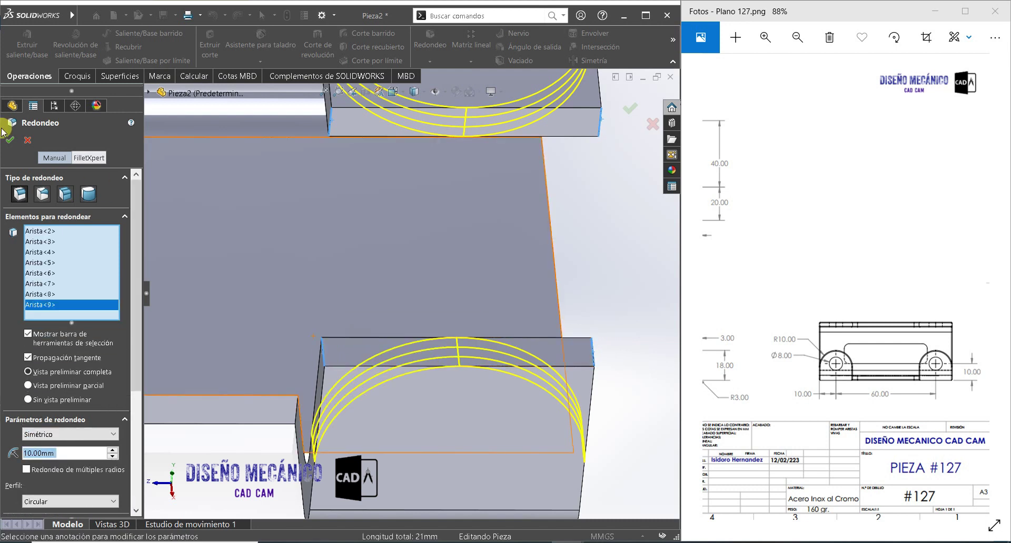
left_click(8, 142)
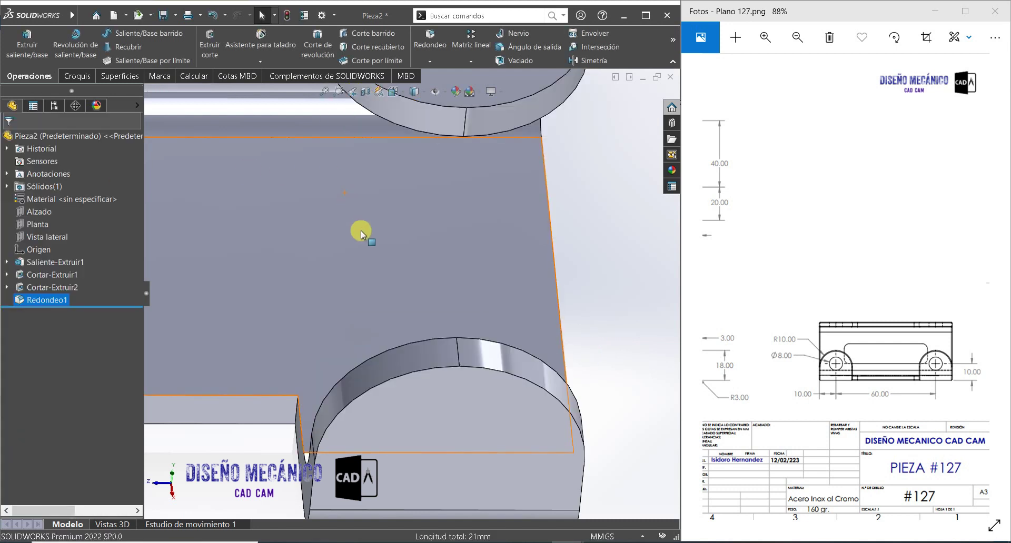
- Open the Hole Wizard on the rounded tab face and switch to the Positions tab
scroll(367, 237, "up", 5)
mouse_move(367, 237)
middle_mouse_down()
mouse_move(355, 216)
mouse_move(316, 198)
mouse_move(496, 236)
middle_mouse_up()
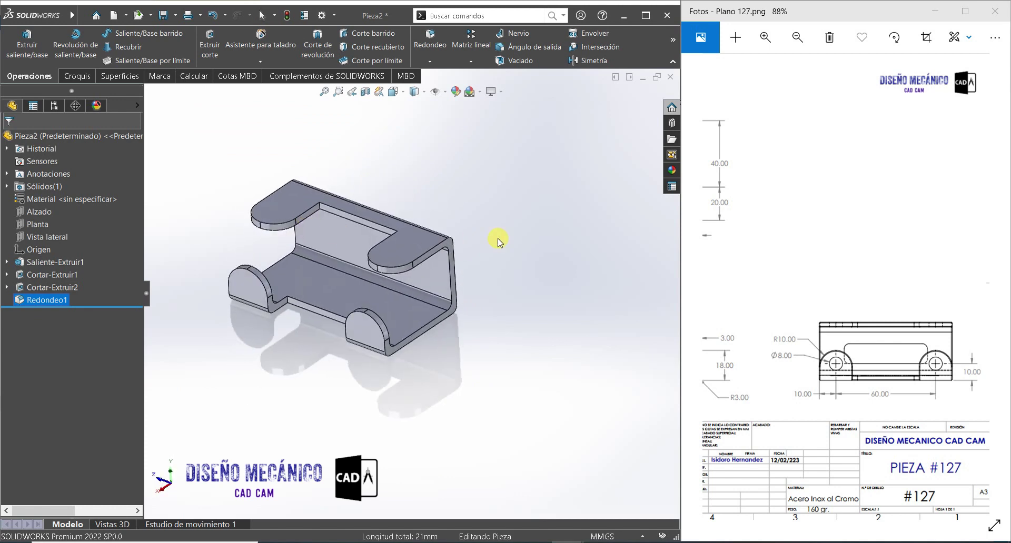
left_click(564, 207)
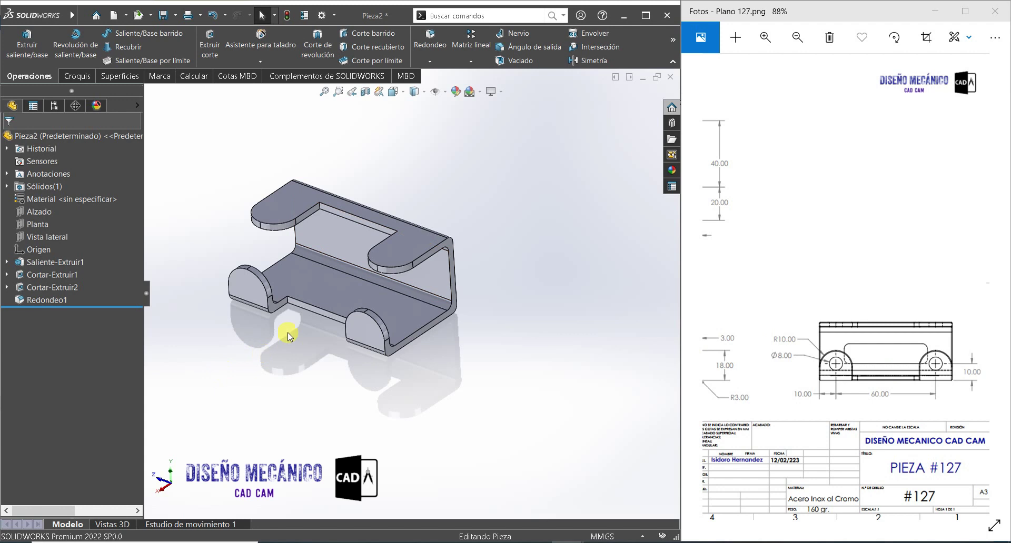
left_click(359, 327)
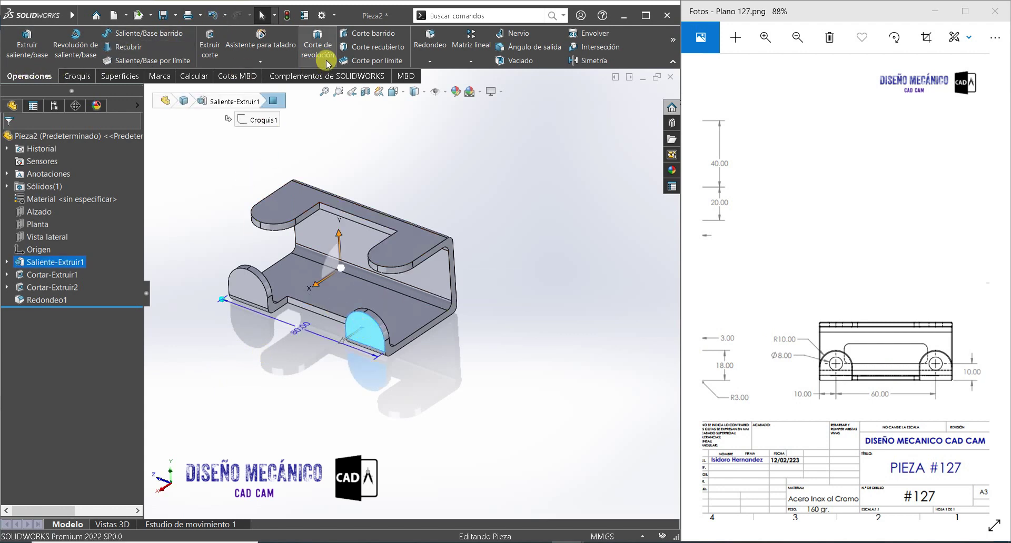
left_click(262, 34)
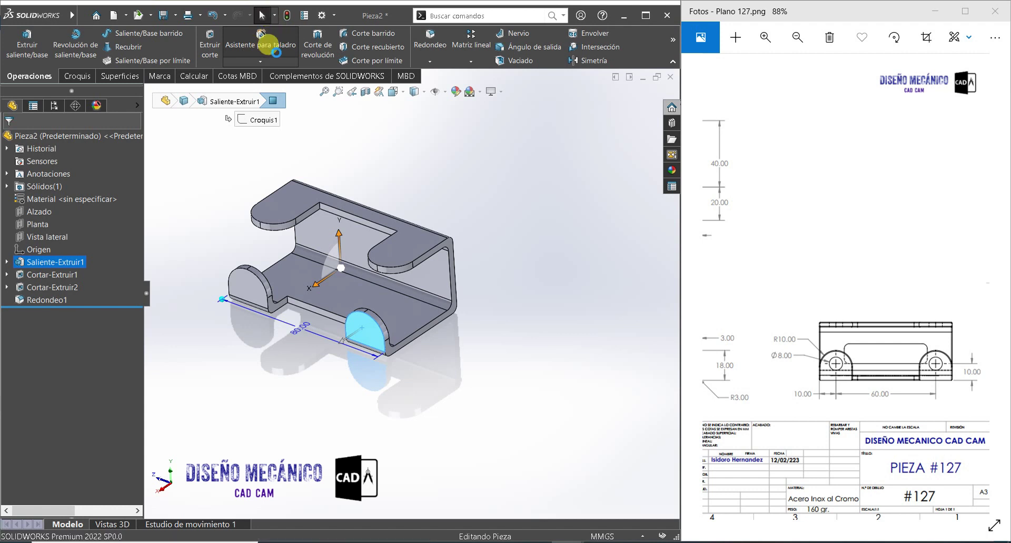
left_click(71, 158)
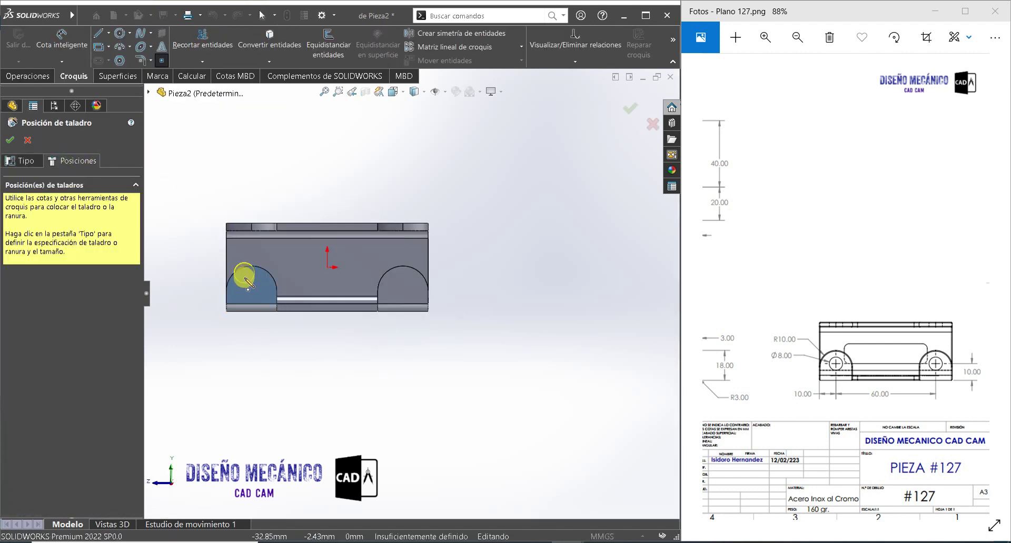
- Place a hole centre point on the left rounded tab
left_click(298, 258)
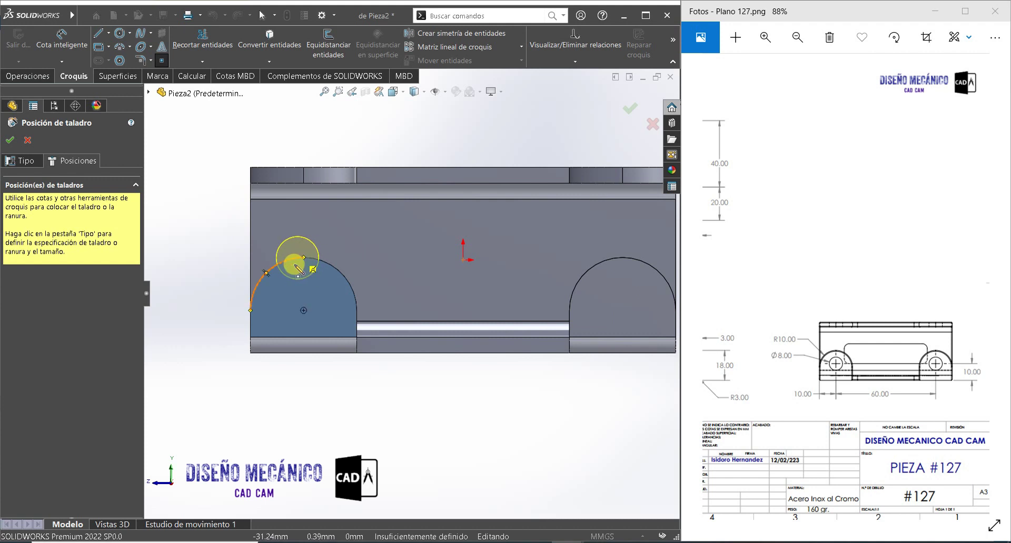
left_click(303, 310)
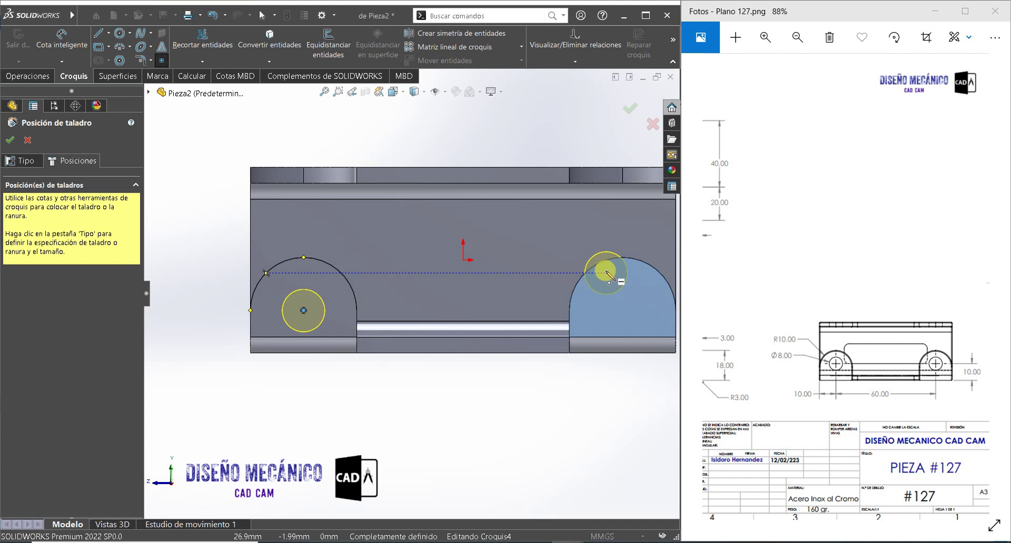
left_click(327, 288)
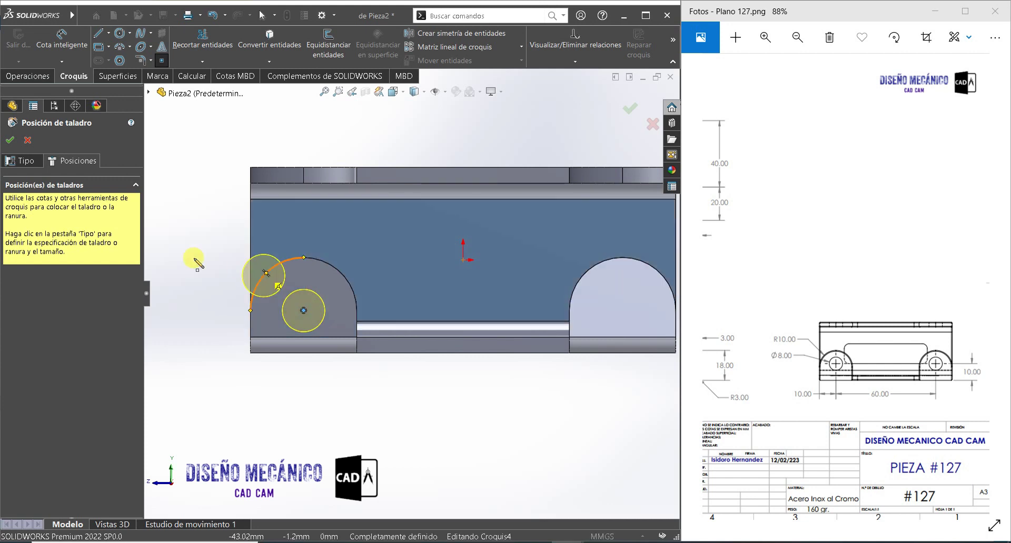
key("Escape")
left_click(304, 310)
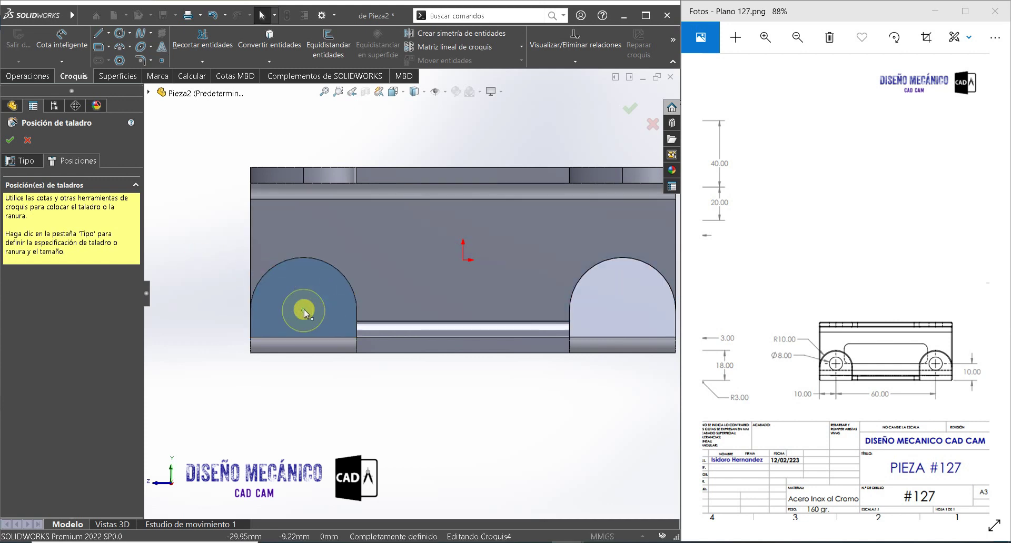
left_click(308, 309)
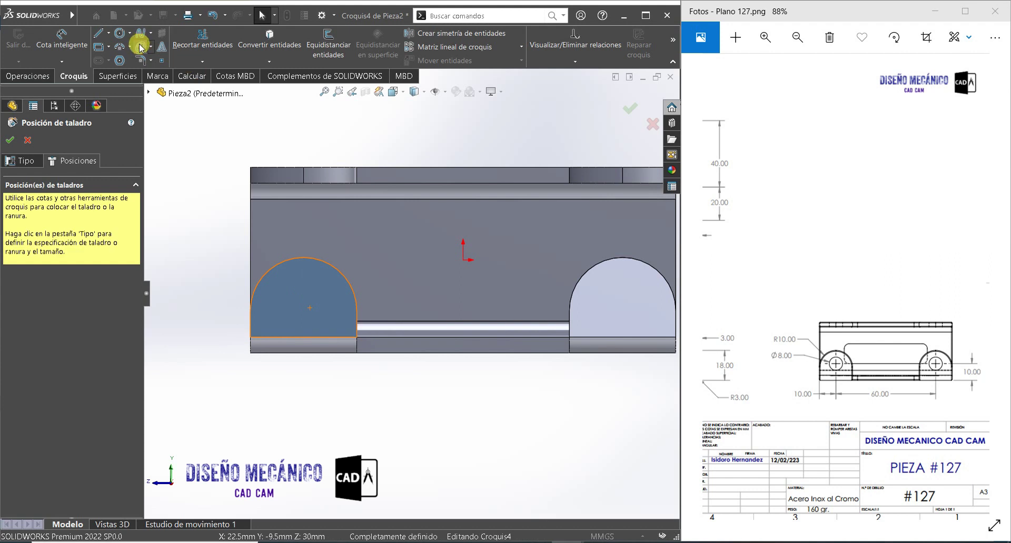
- Place a second hole point on the right tab and select both hole points
left_click(162, 61)
left_click(306, 282)
left_click(398, 297)
left_click(661, 314)
left_click(623, 288)
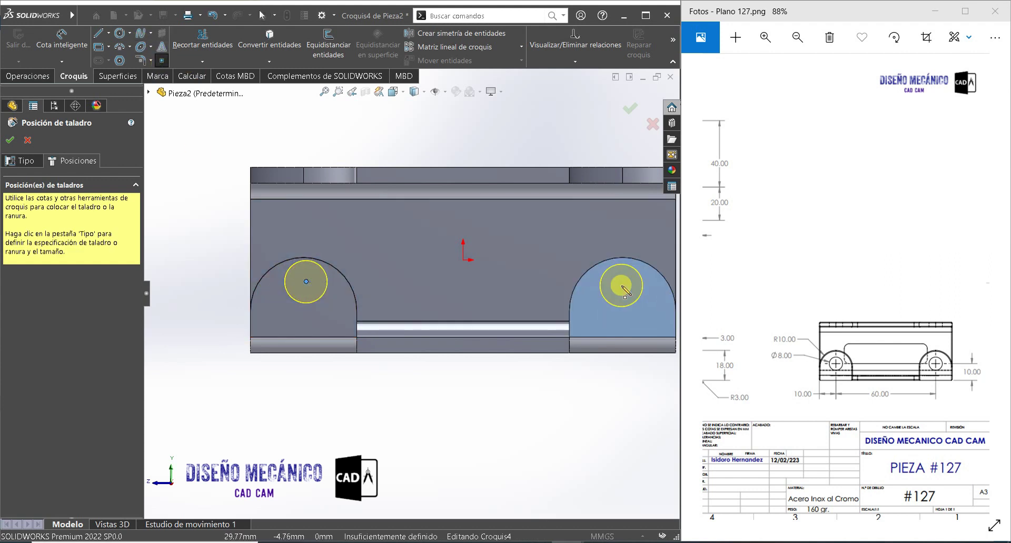
key("Escape")
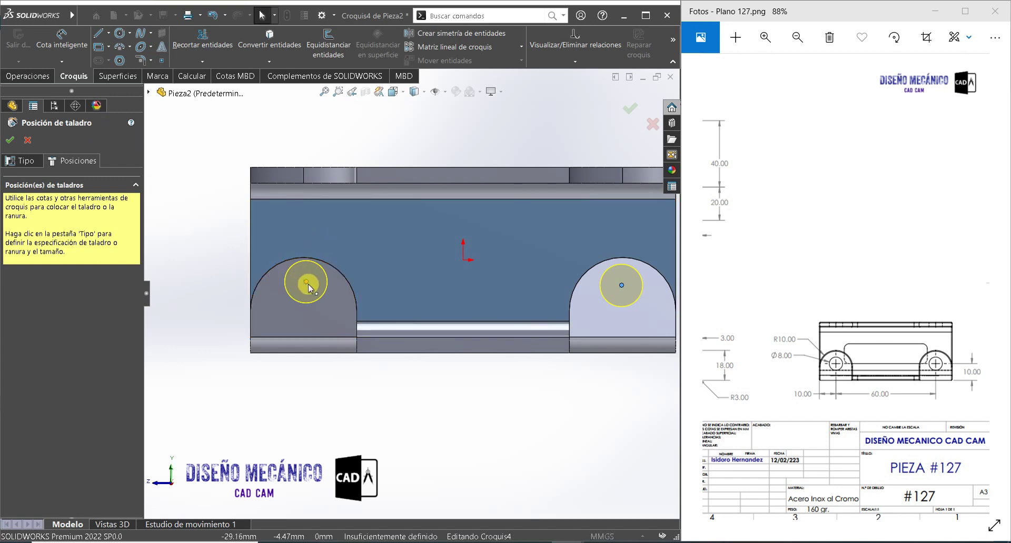
left_click(306, 282)
left_click(622, 285, "ctrl")
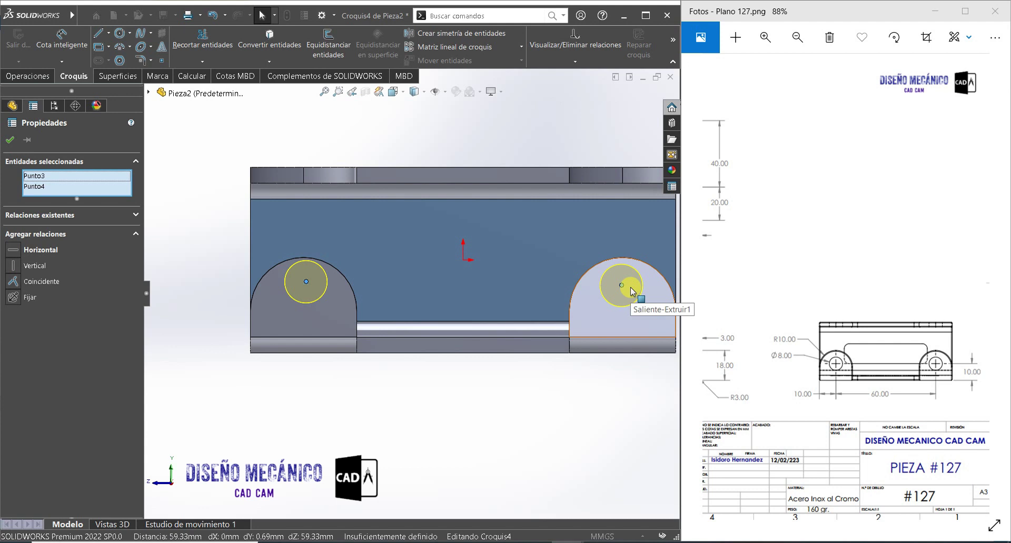
- Make the two hole points level with a Horizontal relation
left_click(621, 286, "ctrl")
left_click(622, 286, "ctrl")
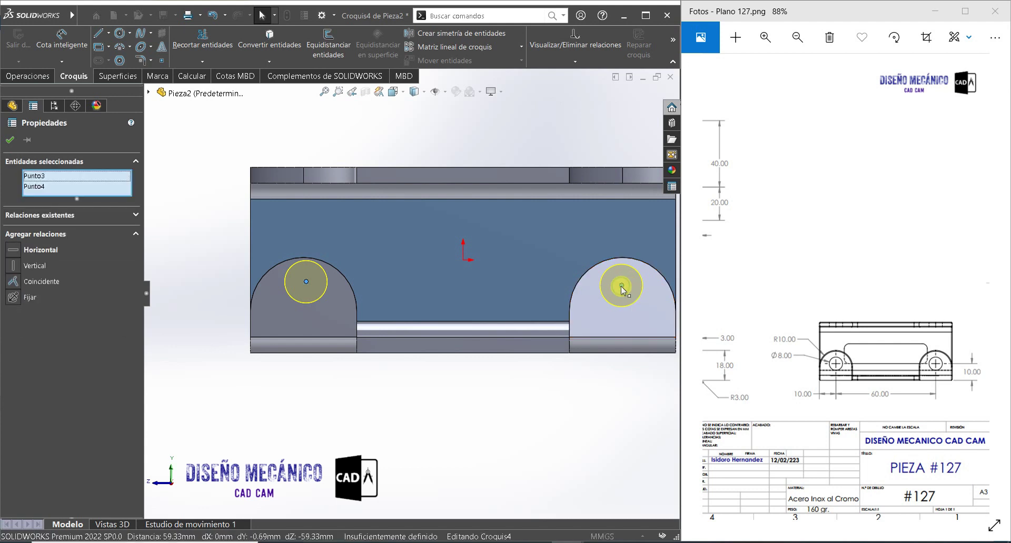
left_click(653, 241)
- Dimension the spacing between the two hole points as 60
left_click(61, 39)
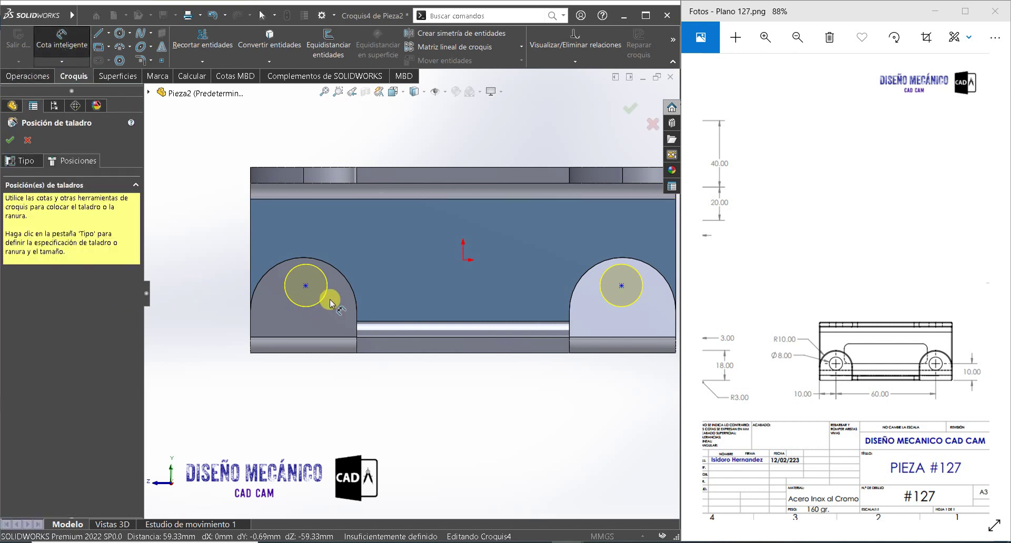
left_click(306, 287)
left_click(622, 289)
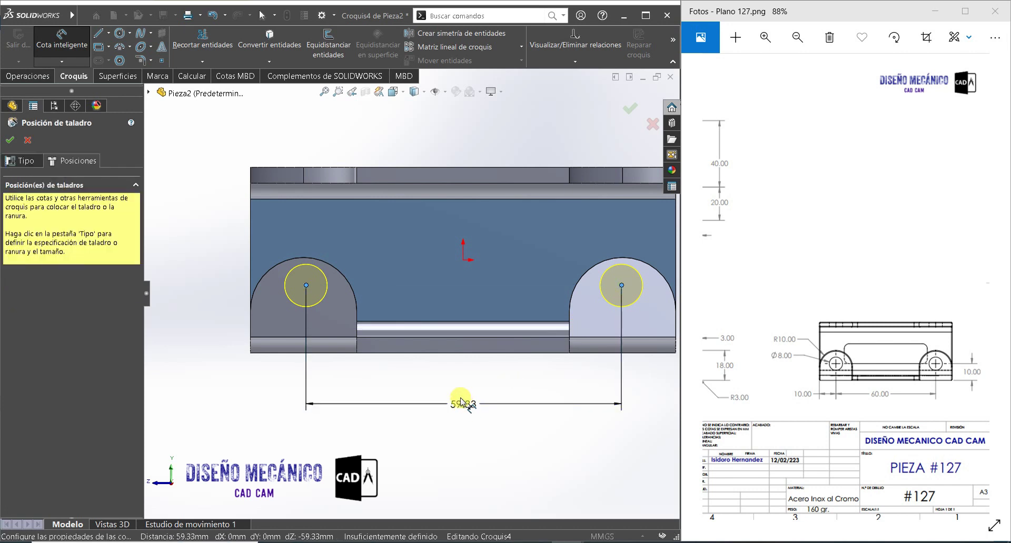
left_click(461, 404)
type("60")
key("Return")
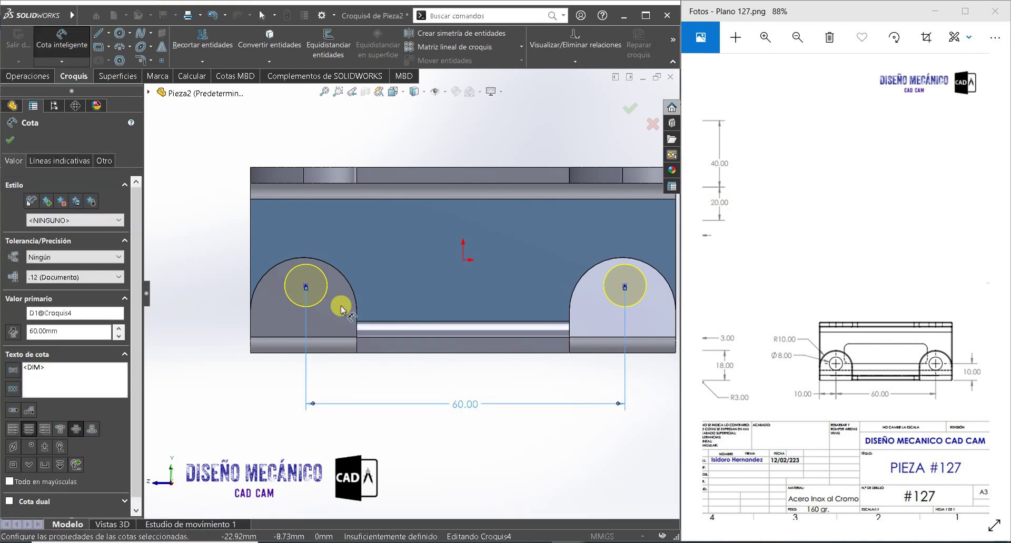
- Dimension the right hole point 10 above the part's bottom edge
left_click(626, 287)
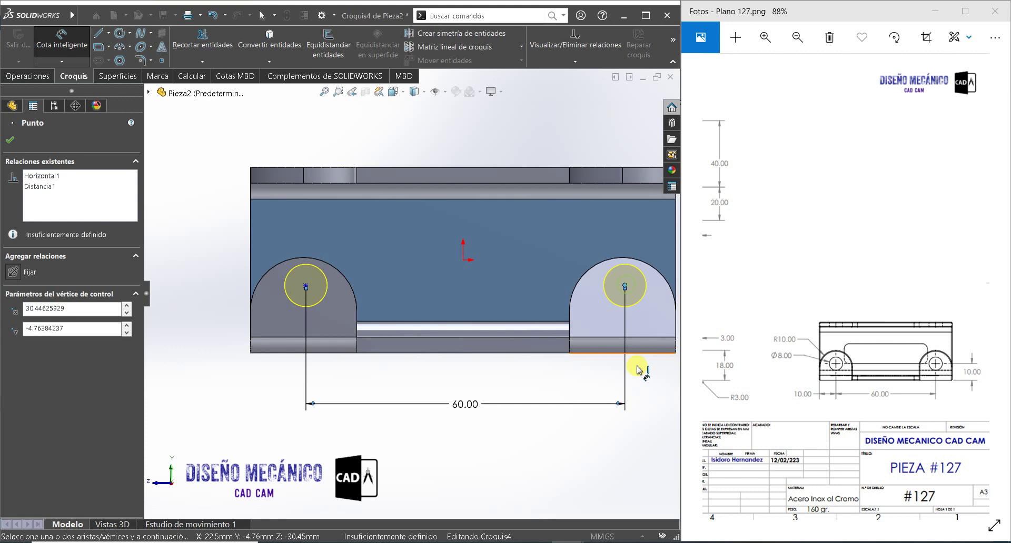
left_click(637, 354)
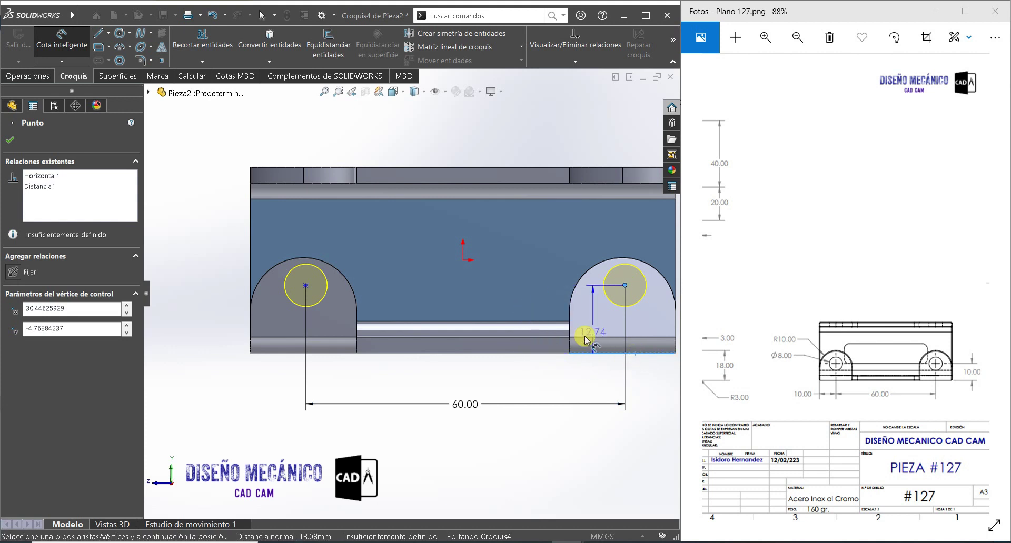
key("z")
left_click(641, 310)
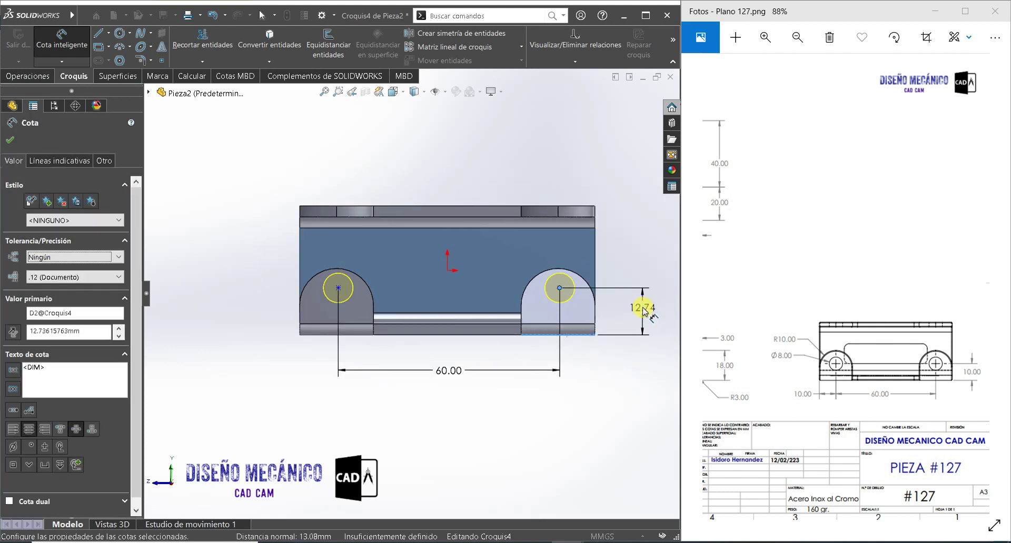
type("10")
key("Return")
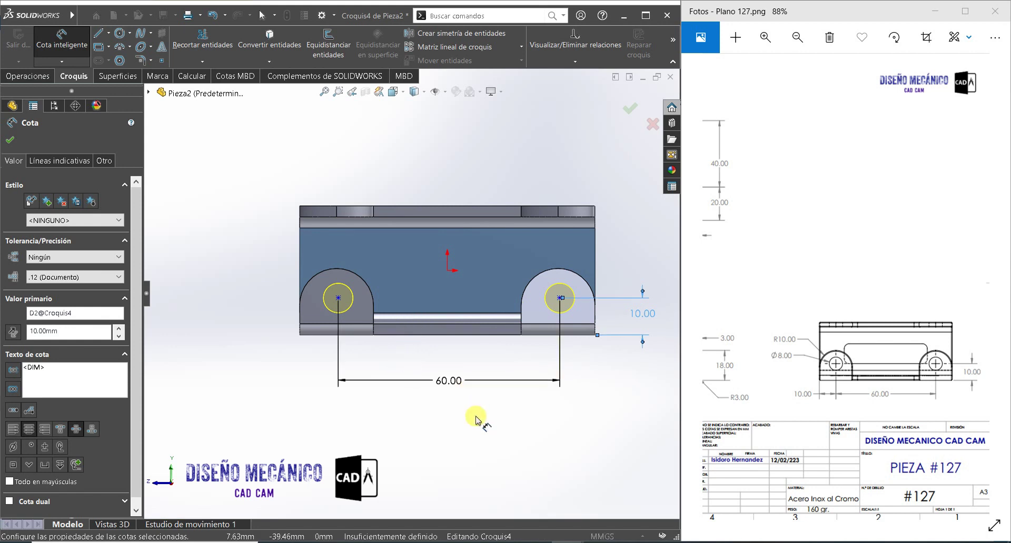
scroll(487, 416, "down", 1)
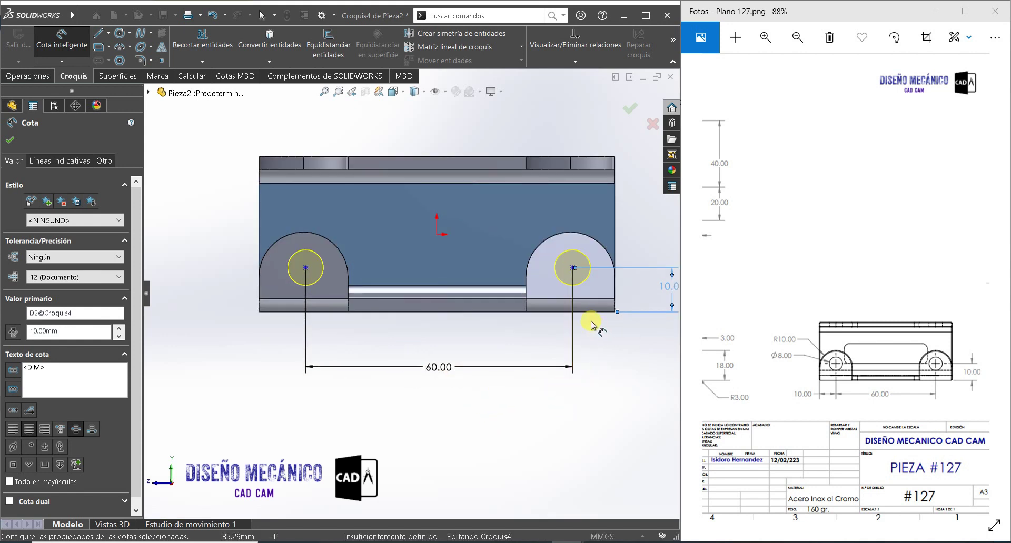
key("Escape")
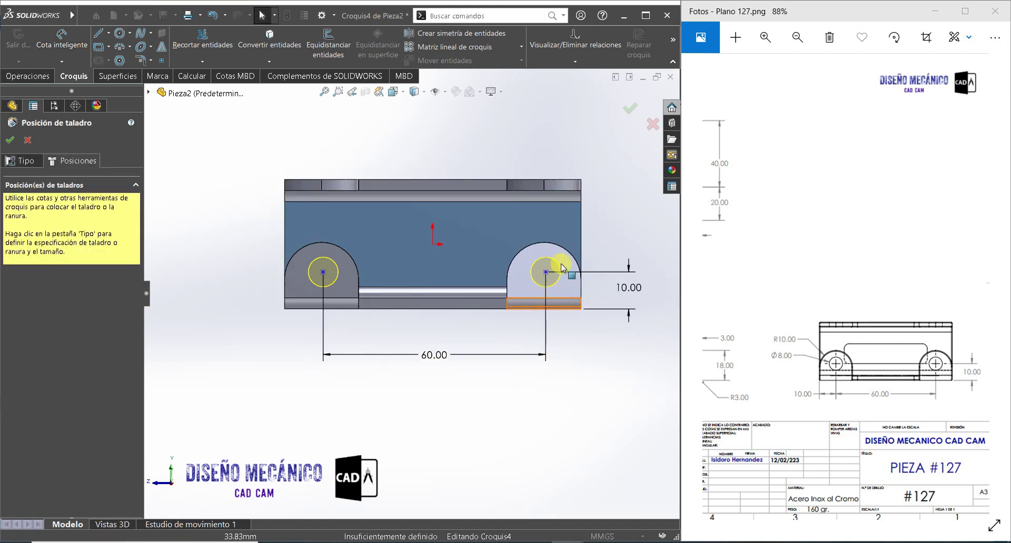
left_click_drag(548, 274, 558, 272)
key("Escape")
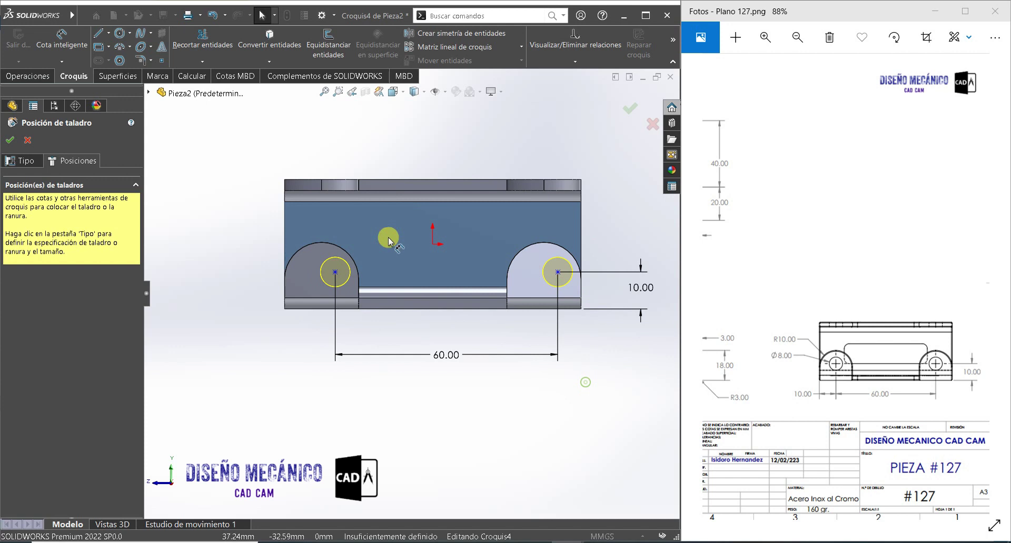
- Set the left hole point's offset from the origin to =D1@Croquis4/2, giving 30.00
key("d")
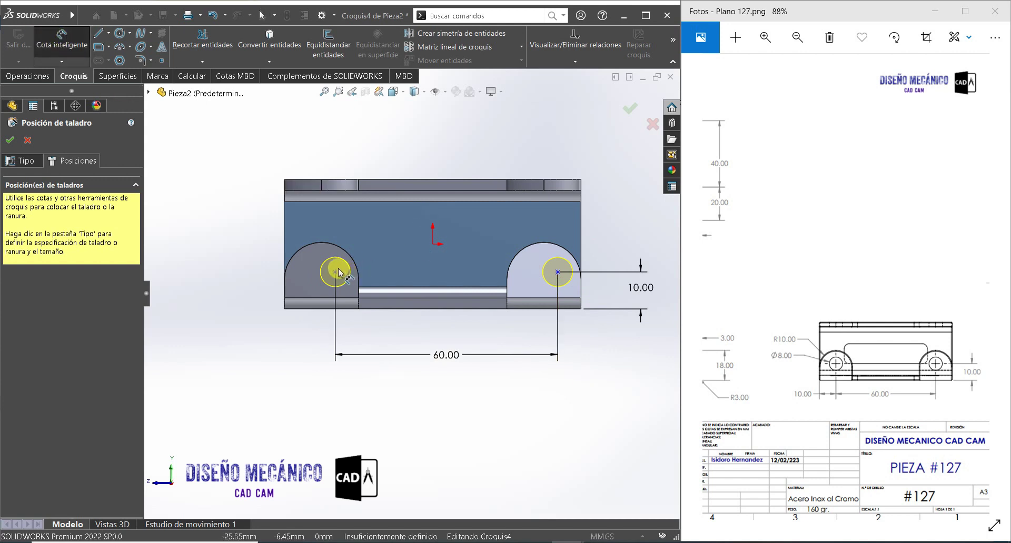
left_click(336, 273)
left_click(433, 244)
left_click(392, 325)
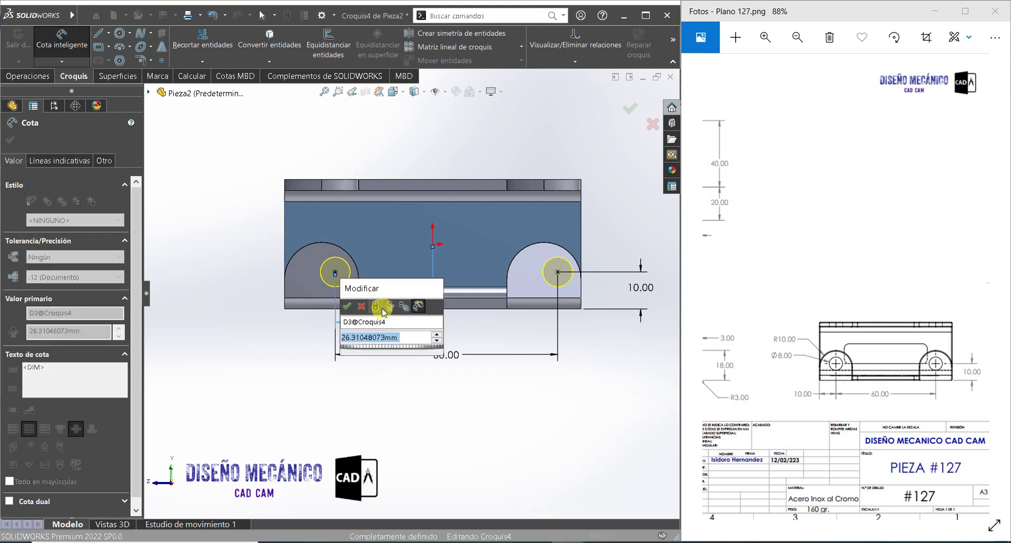
left_click(452, 355)
type("/2")
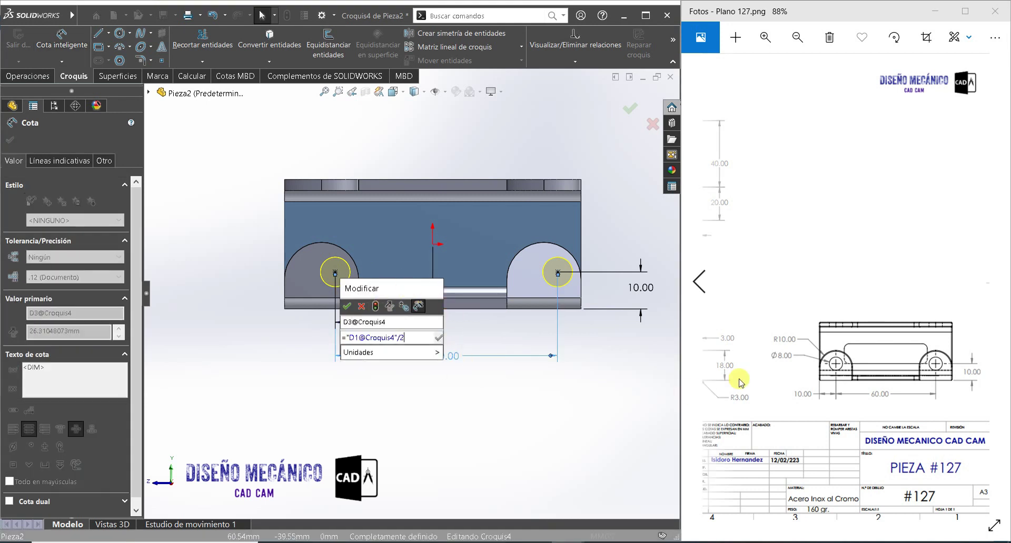
key("Return")
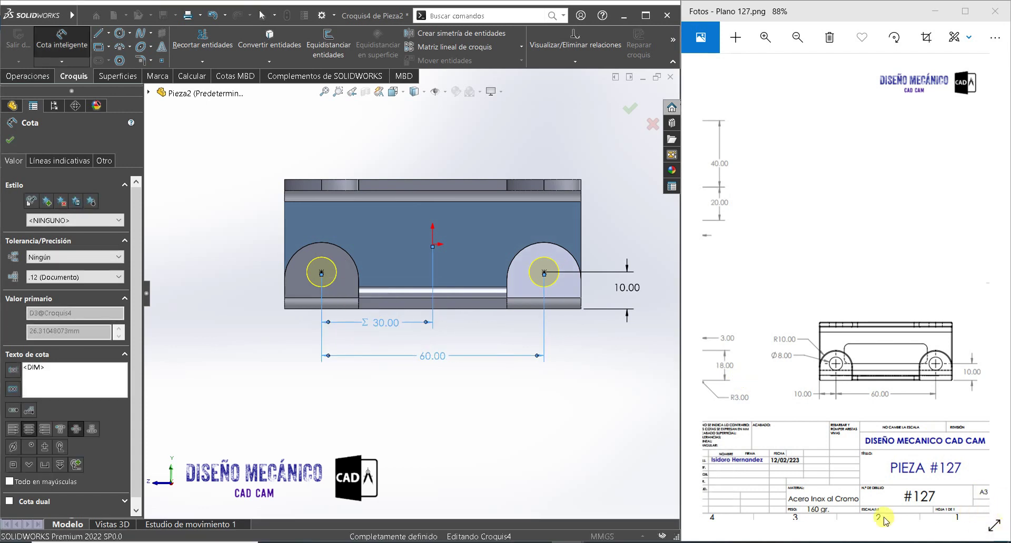
left_click(7, 140)
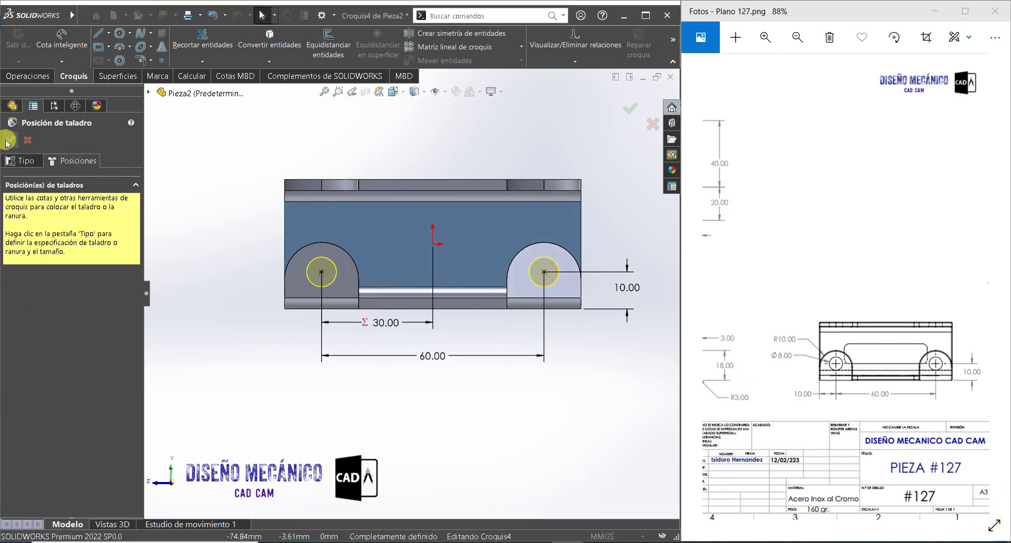
left_click(24, 161)
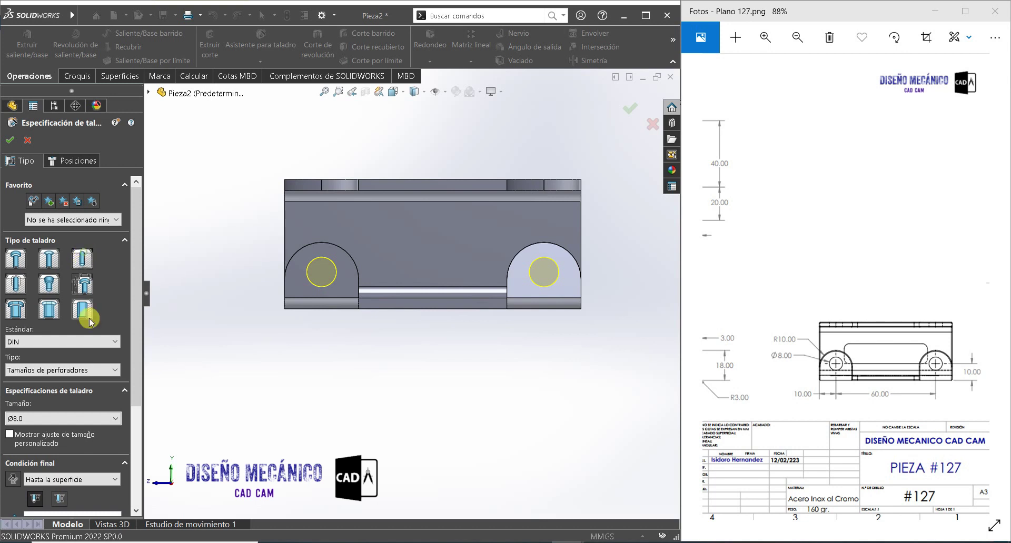
- Set the hole specification to DIN, Tamaños de perforadores, size Ø8.0
left_click(82, 344)
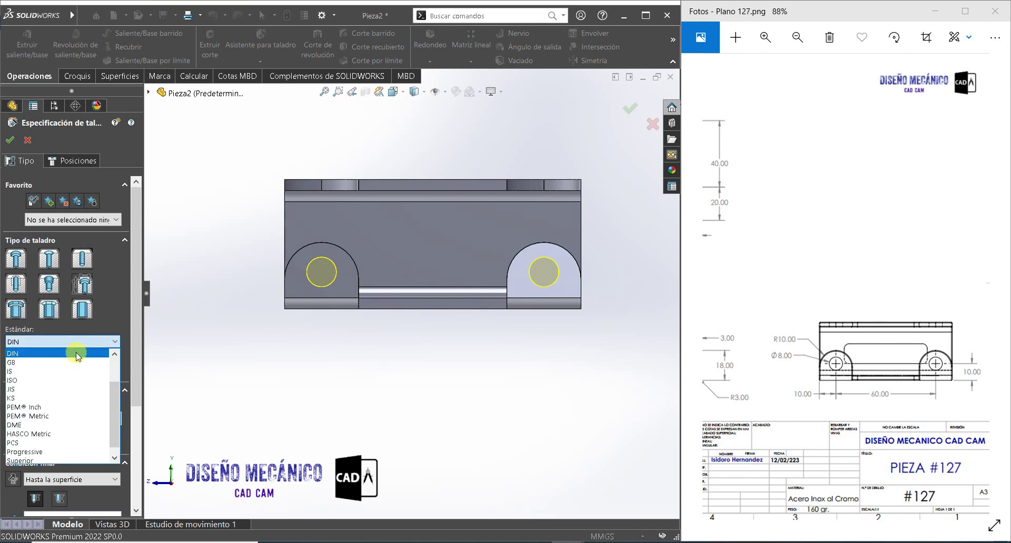
left_click(77, 356)
left_click(78, 369)
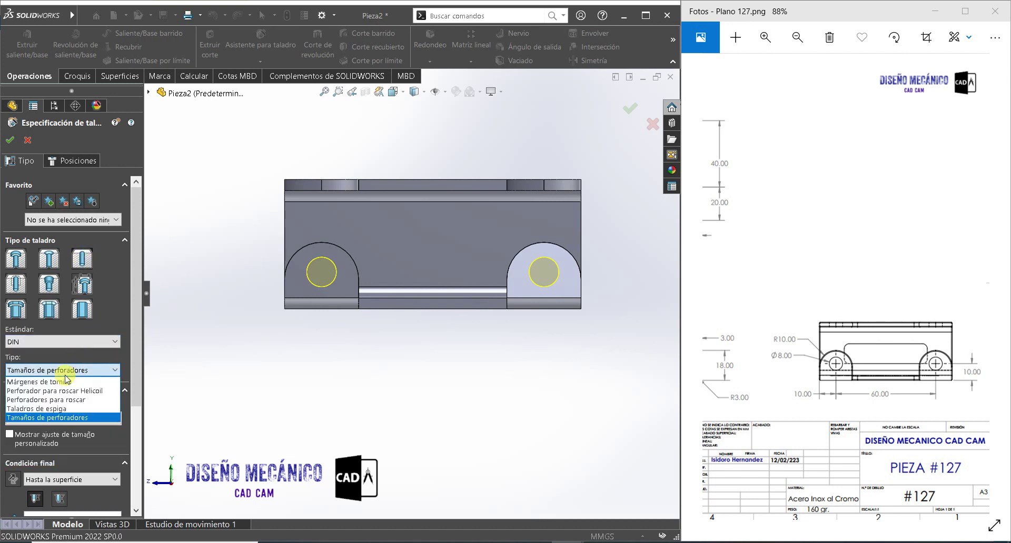
left_click(55, 418)
left_click(48, 419)
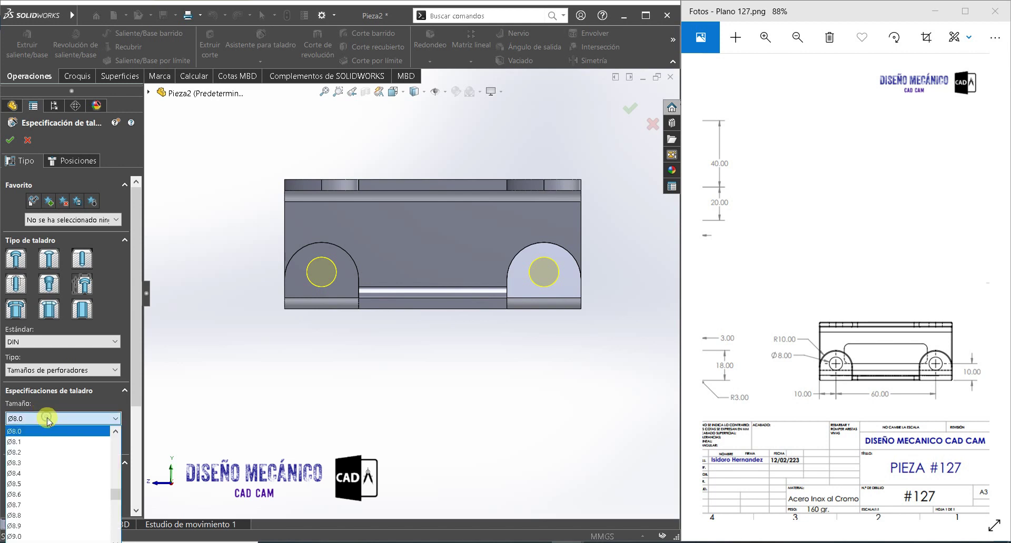
left_click(49, 433)
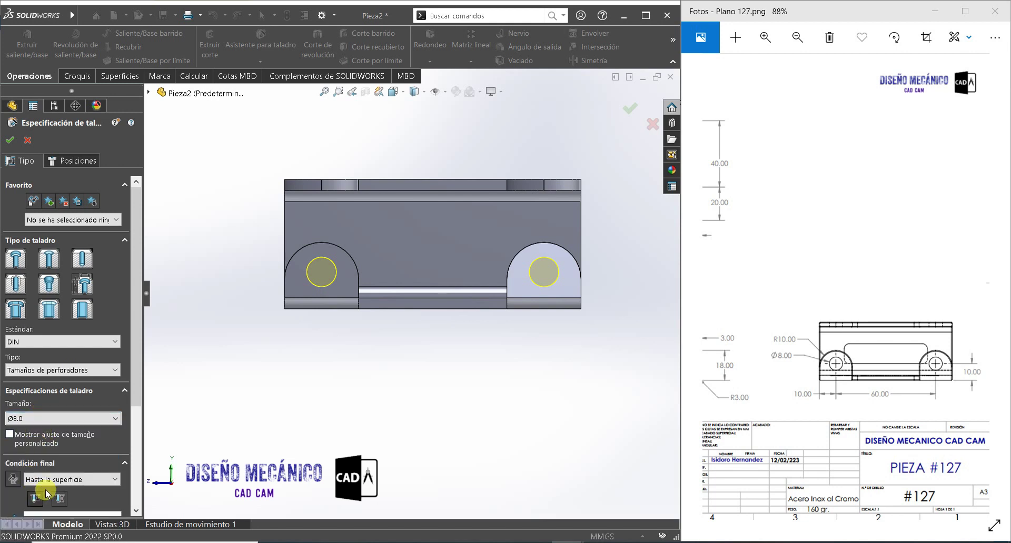
scroll(108, 450, "down", 3)
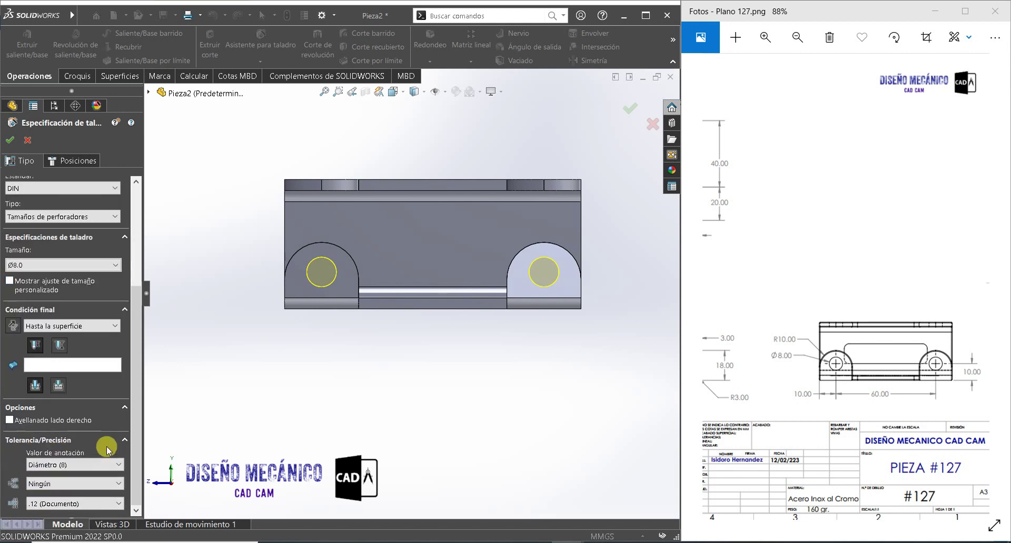
- End the holes Up To Surface at the tab's inner face and create the Ø8.0 hole feature
left_click(76, 363)
middle_click_drag(253, 298, 355, 253)
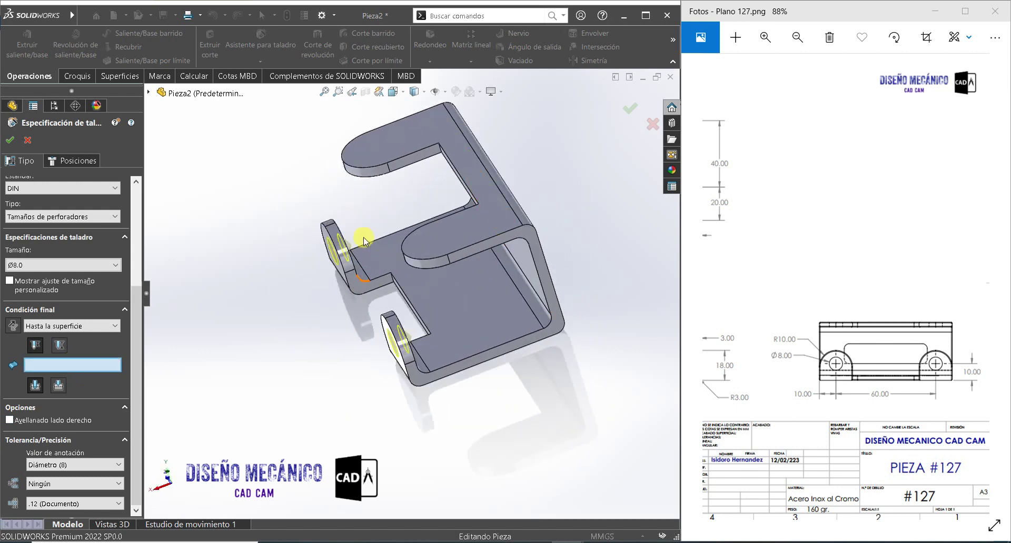
scroll(435, 384, "down", 5)
middle_click_drag(435, 384, 406, 368)
left_click(399, 364)
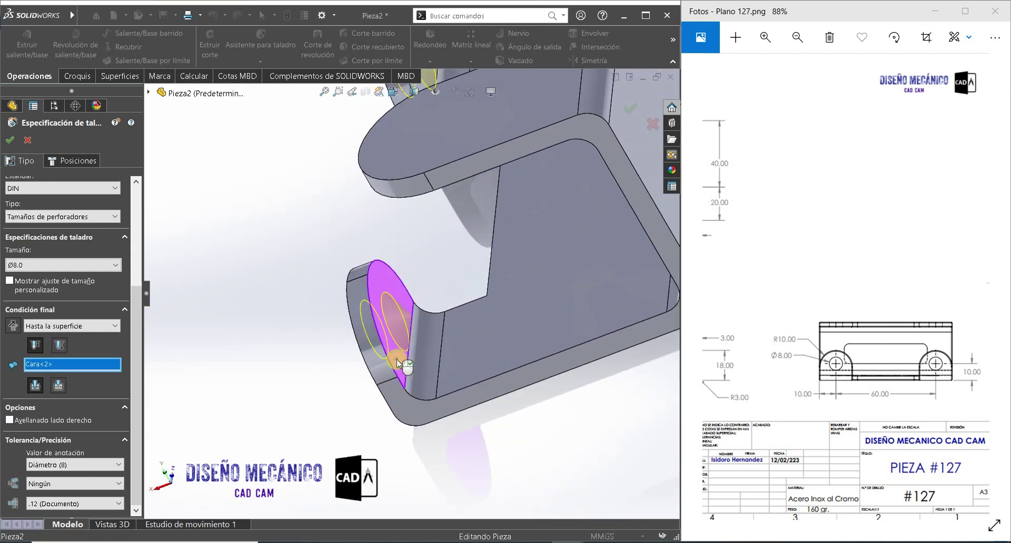
left_click(11, 142)
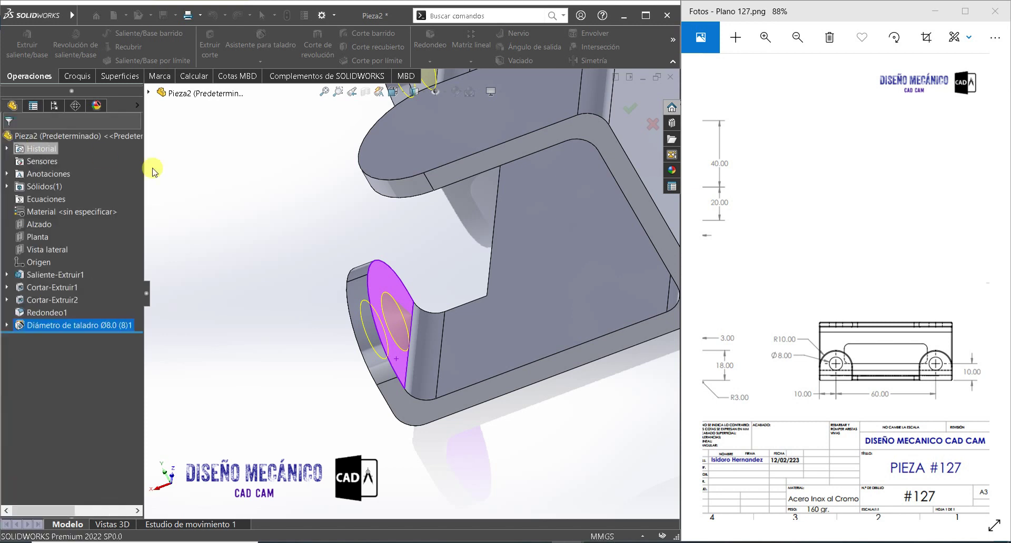
scroll(266, 225, "up", 5)
mouse_move(267, 226)
middle_mouse_down()
mouse_move(367, 195)
mouse_move(395, 225)
mouse_move(571, 146)
middle_mouse_up()
left_click(571, 147)
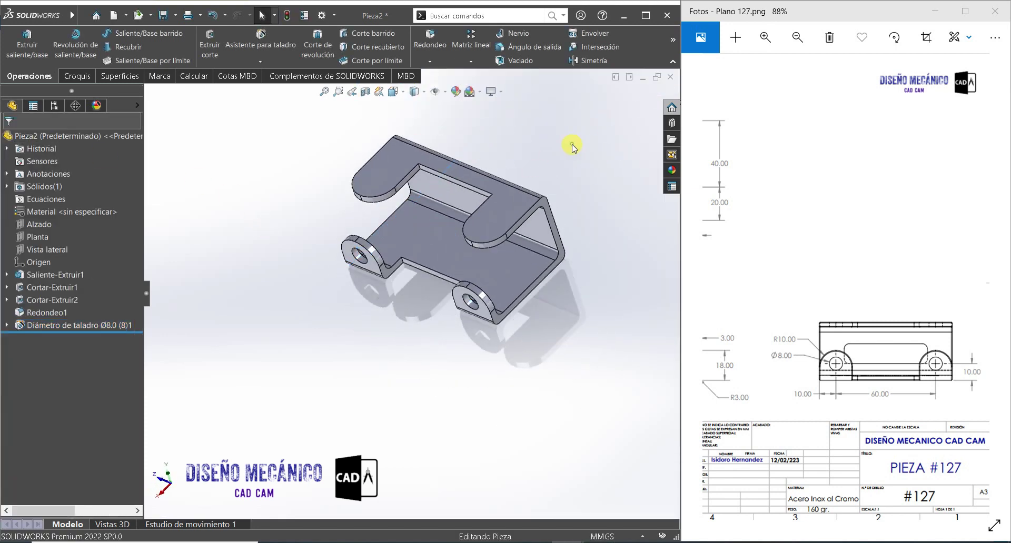
- Start a Hole Wizard hole on the top face and place centres in both rounded lobes
left_click(485, 214)
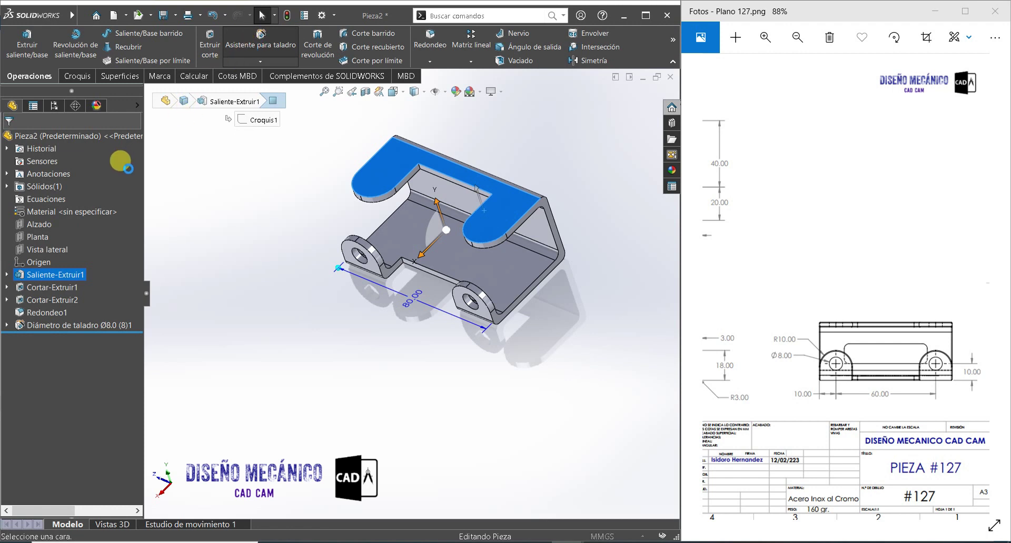
left_click(261, 45)
left_click(74, 161)
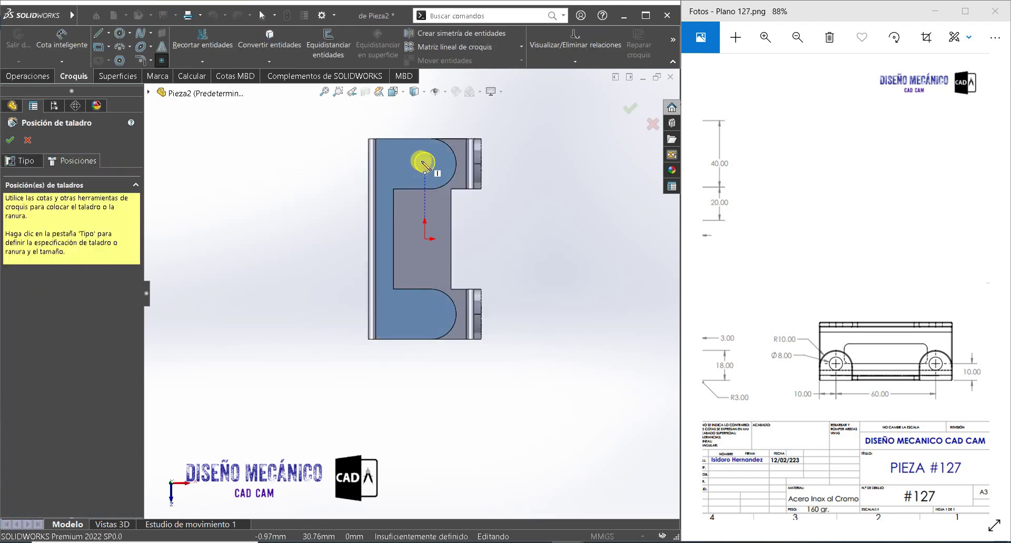
left_click(421, 162)
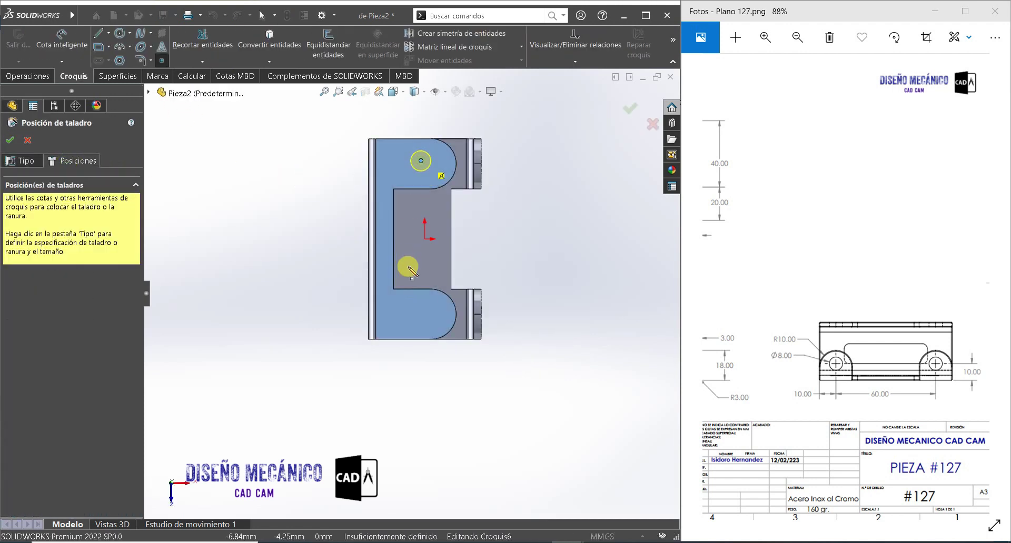
left_click(421, 315)
- Dimension the two hole centres 60 apart
left_click(62, 38)
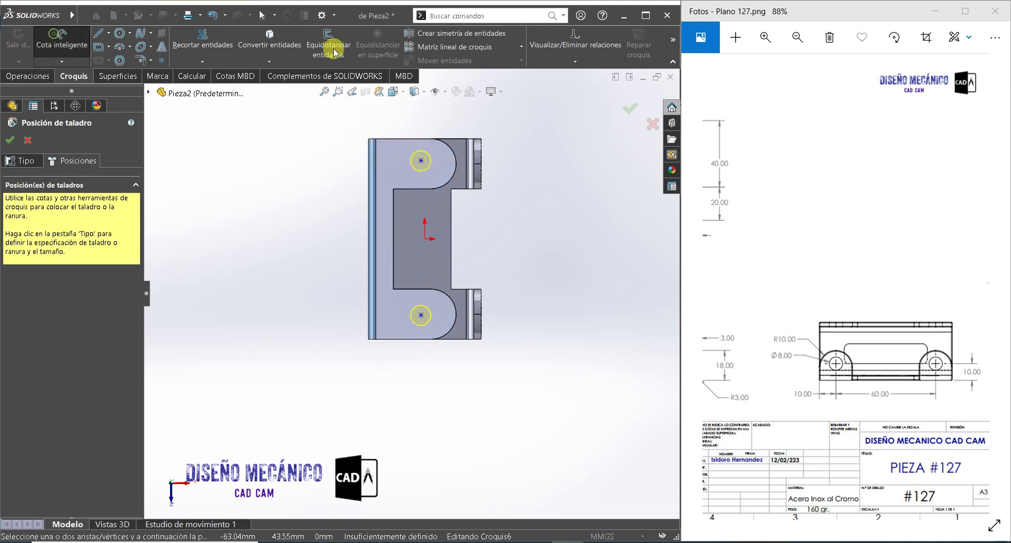
left_click(421, 162)
left_click(421, 316)
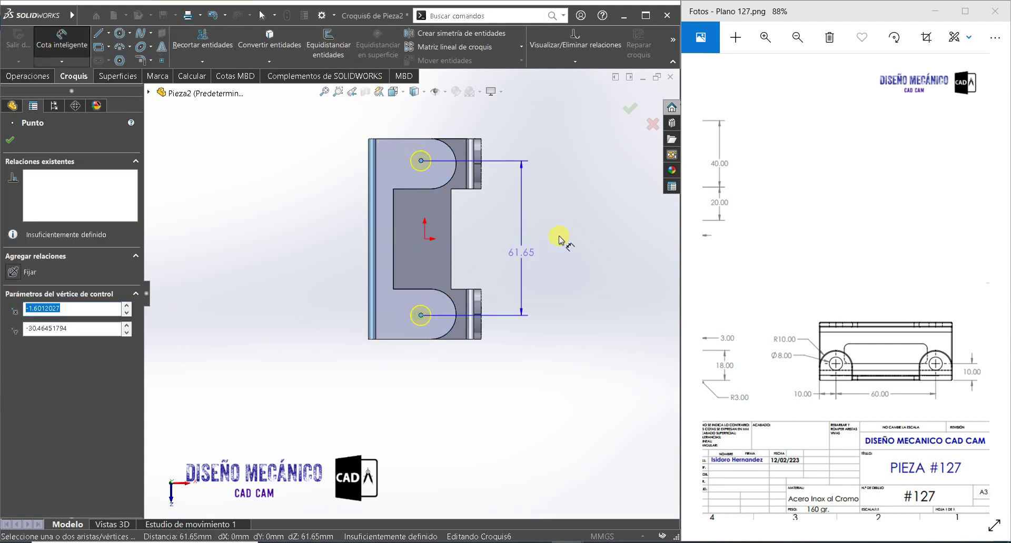
left_click(561, 226)
type("60")
key("Return")
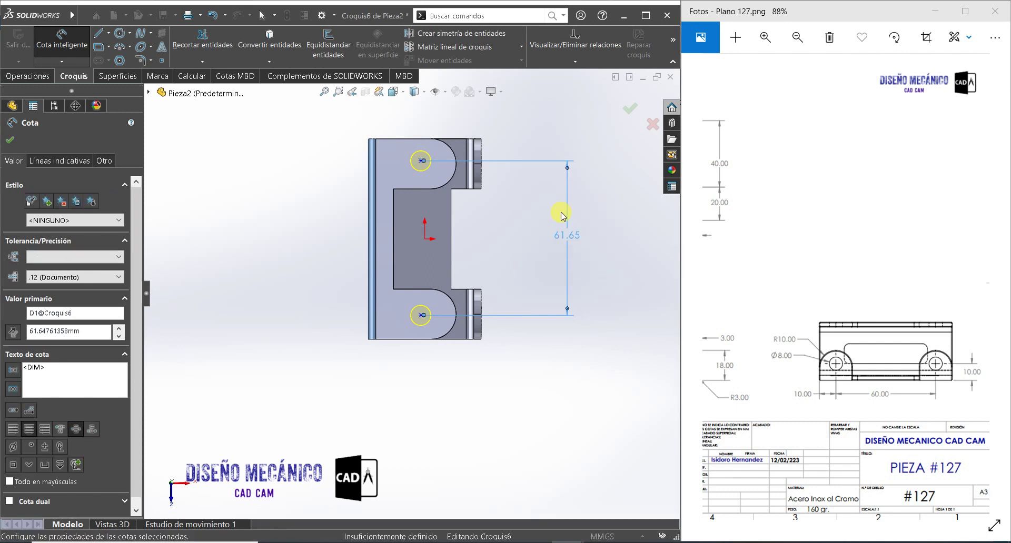
- Dimension the upper hole centre from the origin as =D1/2, giving 30.00
left_click(421, 166)
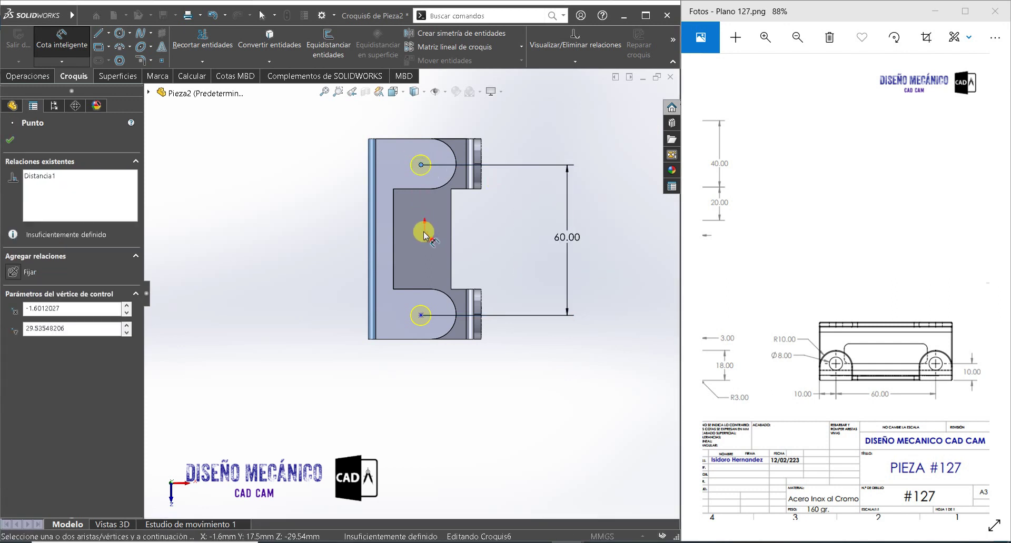
left_click(425, 240)
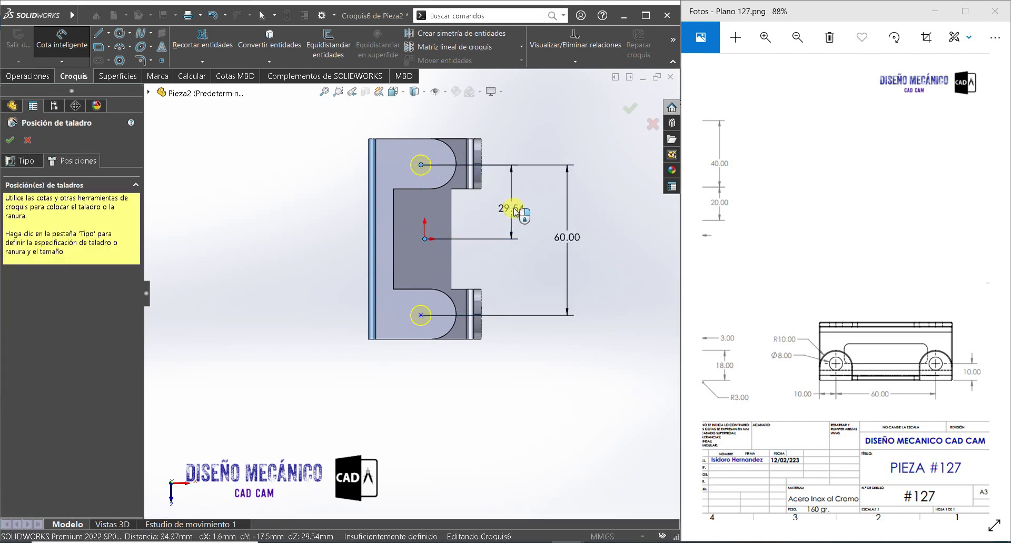
left_click(515, 211)
type("=")
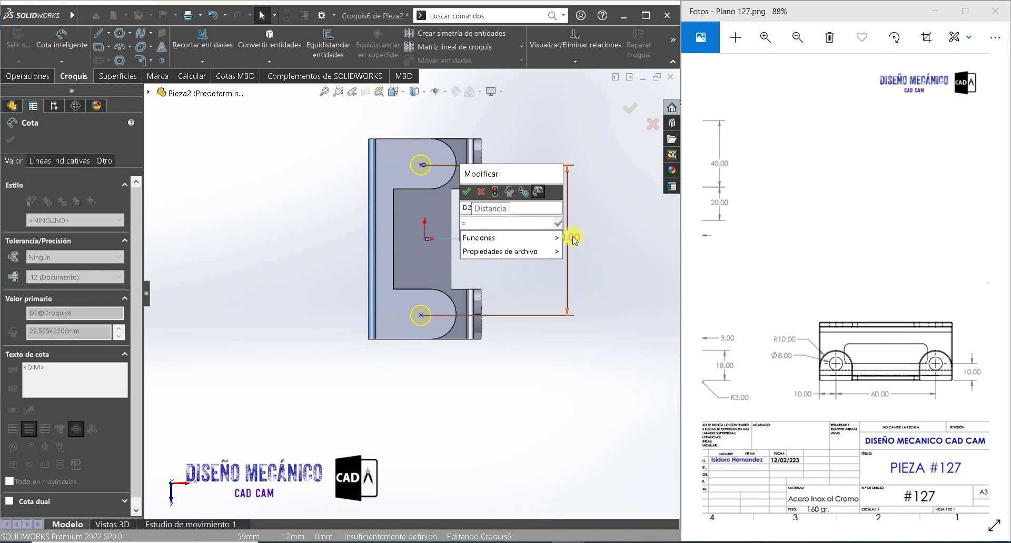
left_click(572, 239)
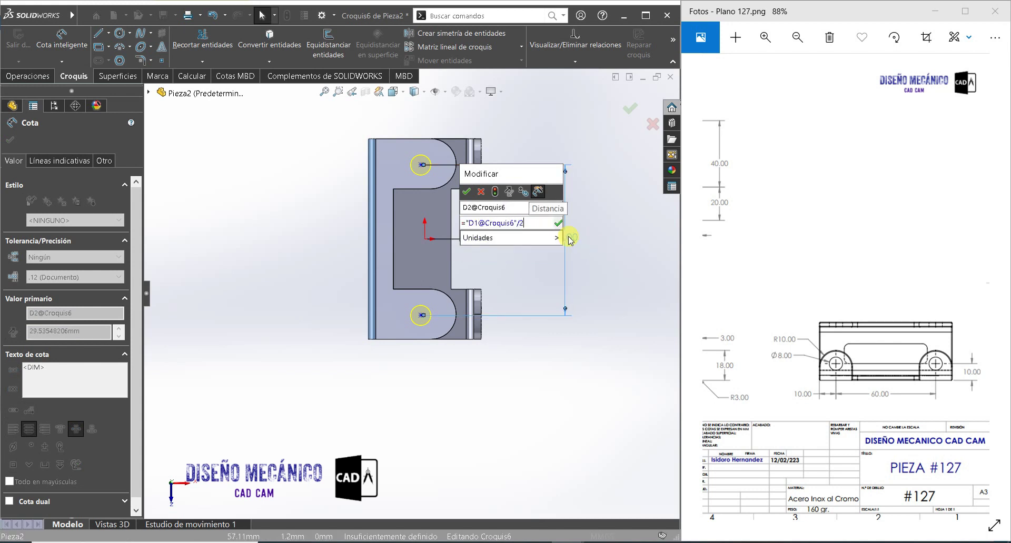
type("/2")
key("Return")
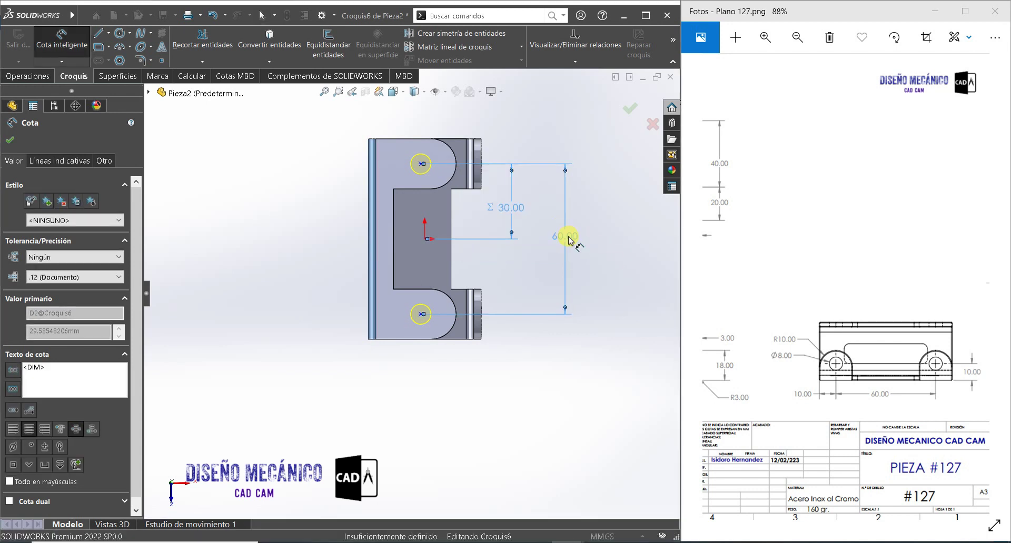
- Align the two hole centres with a Vertical relation
key("Escape")
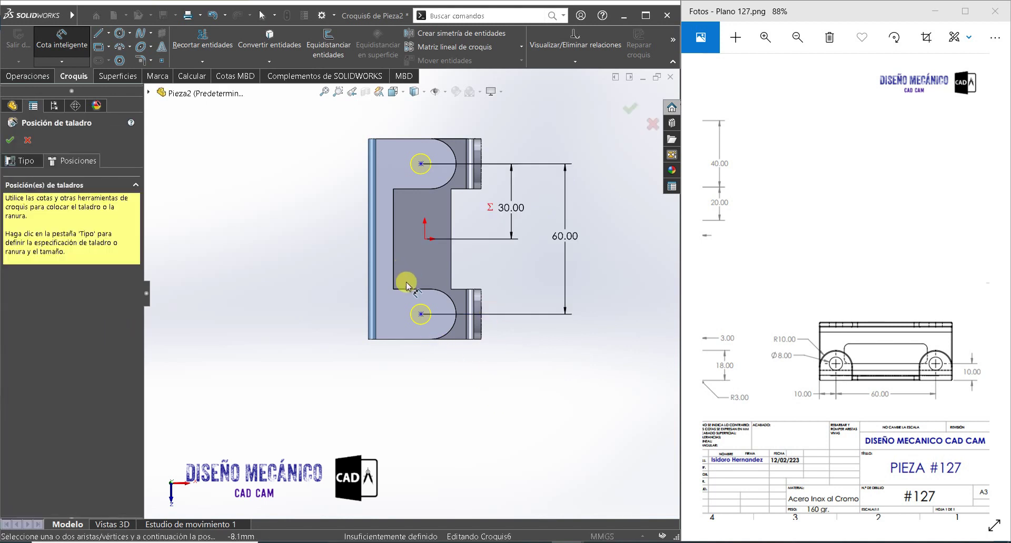
left_click(421, 315)
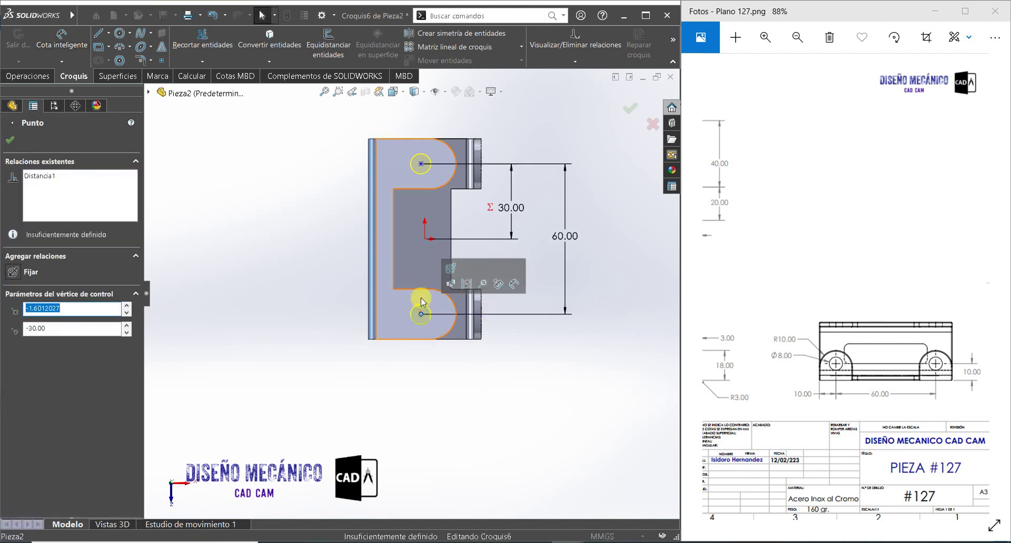
left_click(422, 164, "ctrl")
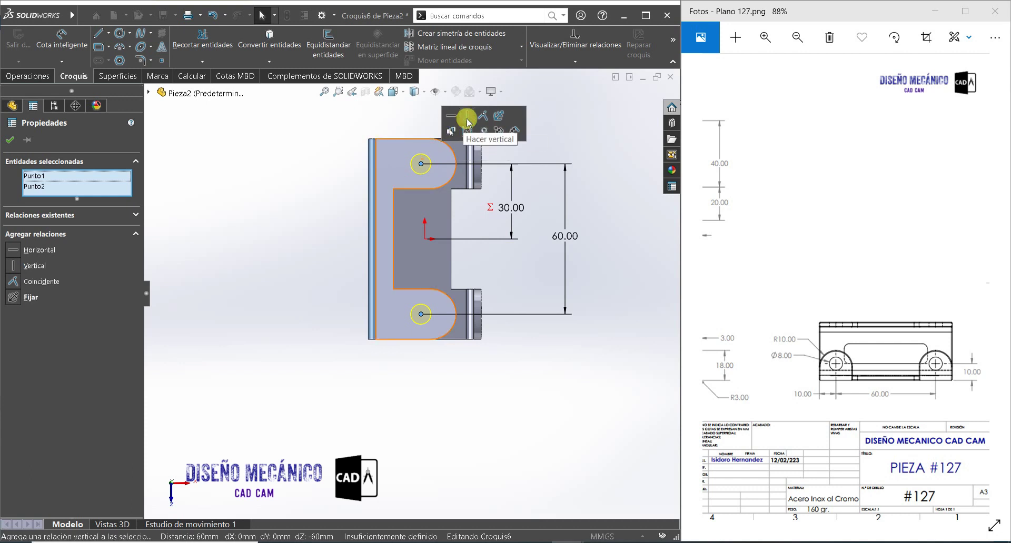
left_click(467, 122)
- Pan the reference drawing to the top view's hole dimensions
left_click(11, 147)
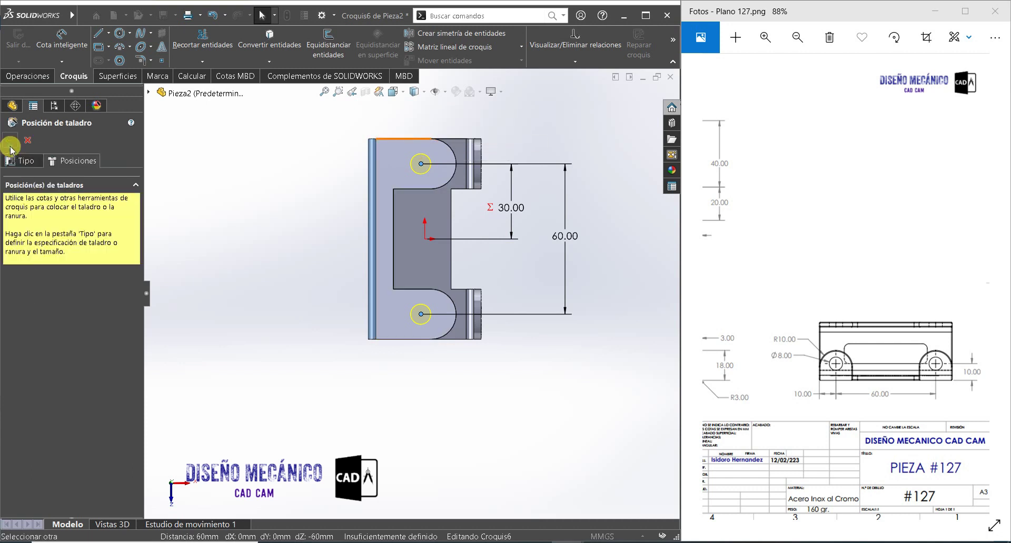
left_click(885, 316)
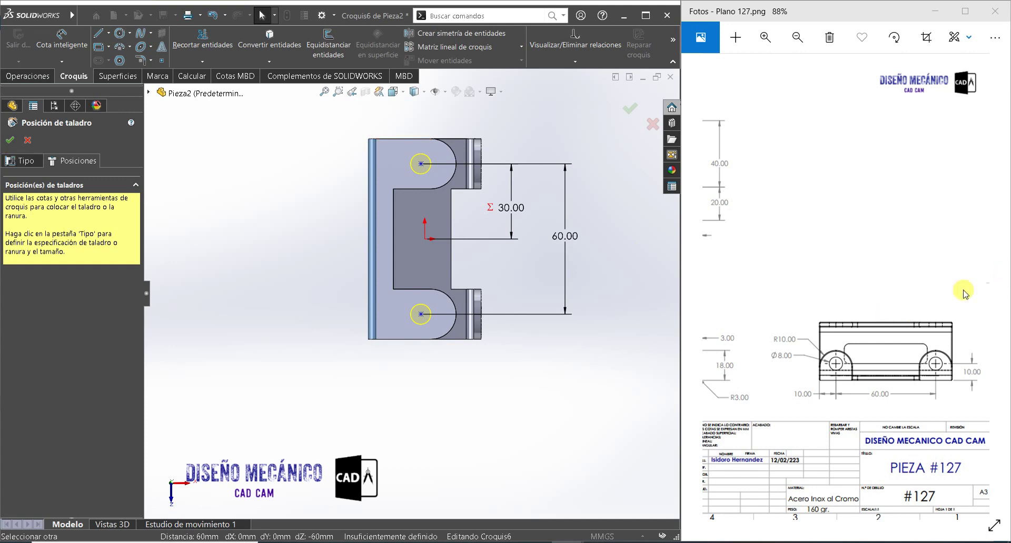
left_click_drag(788, 277, 864, 289)
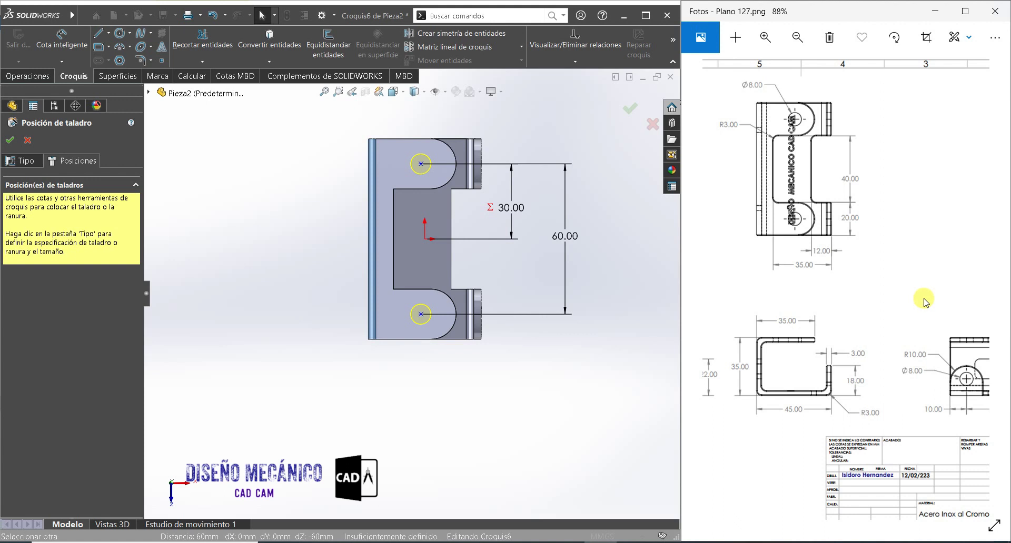
mouse_move(831, 325)
left_mouse_down()
mouse_move(994, 329)
mouse_move(970, 331)
left_mouse_up()
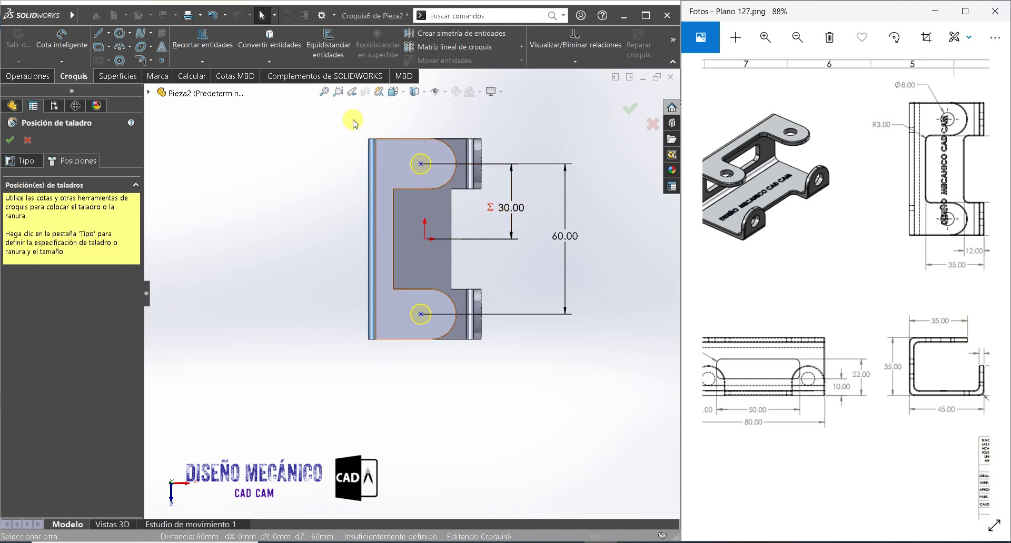
- Dimension the upper hole centre 22 from the part's left edge
left_click(58, 33)
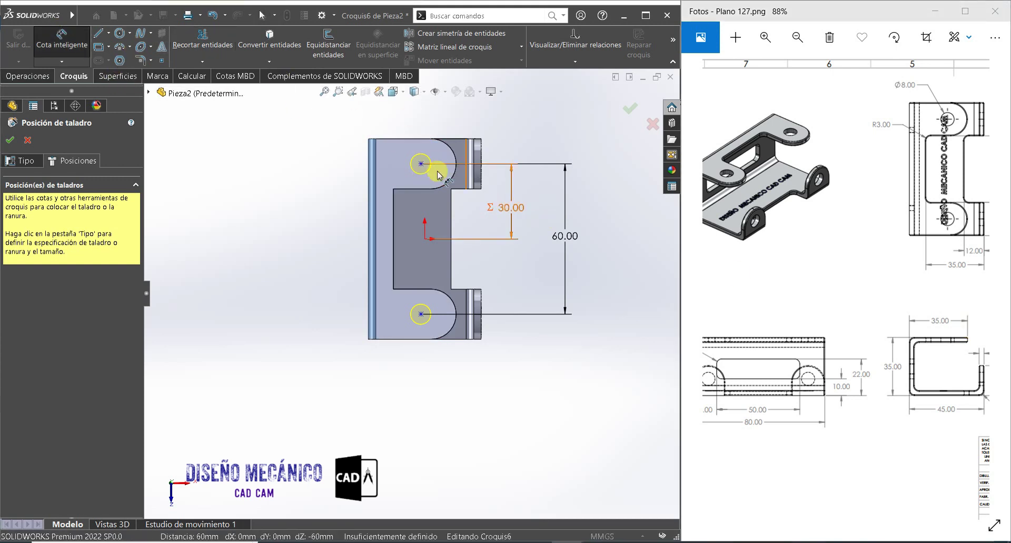
left_click(369, 170)
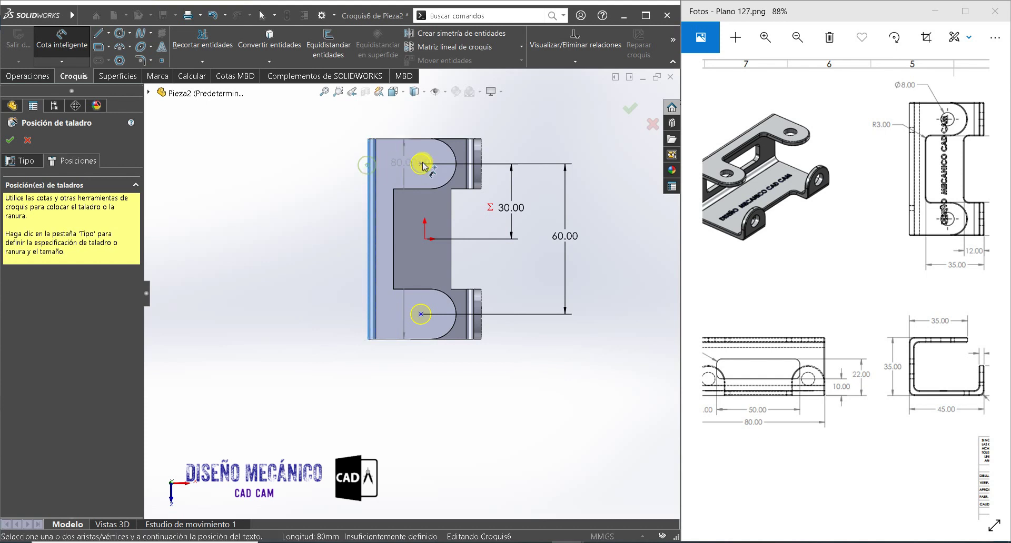
left_click(420, 164)
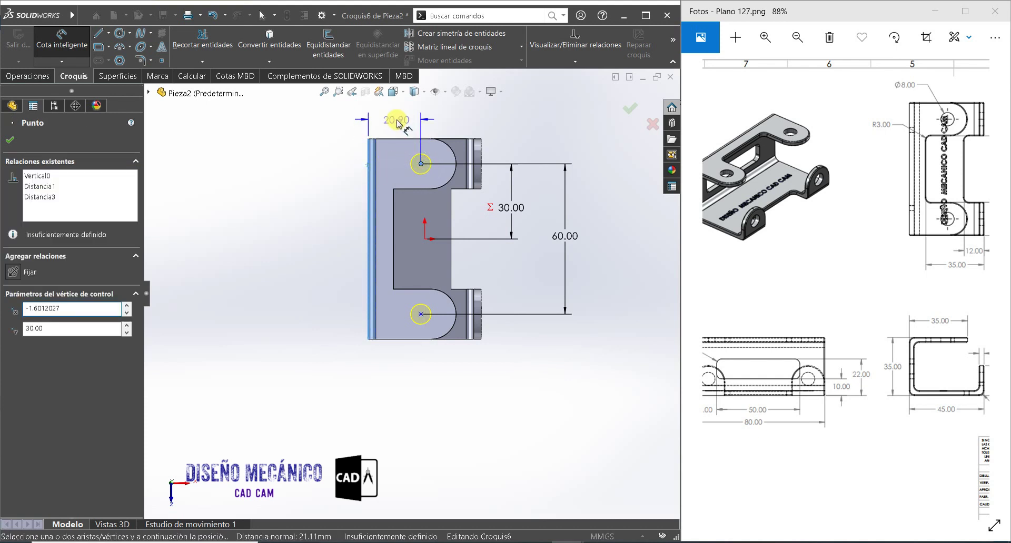
left_click(404, 128)
type("22")
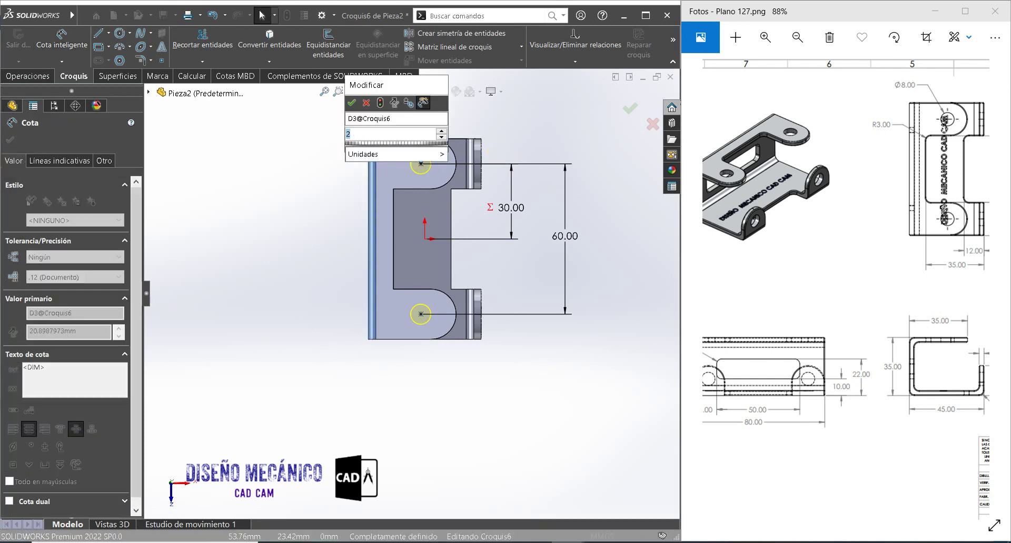
key("Return")
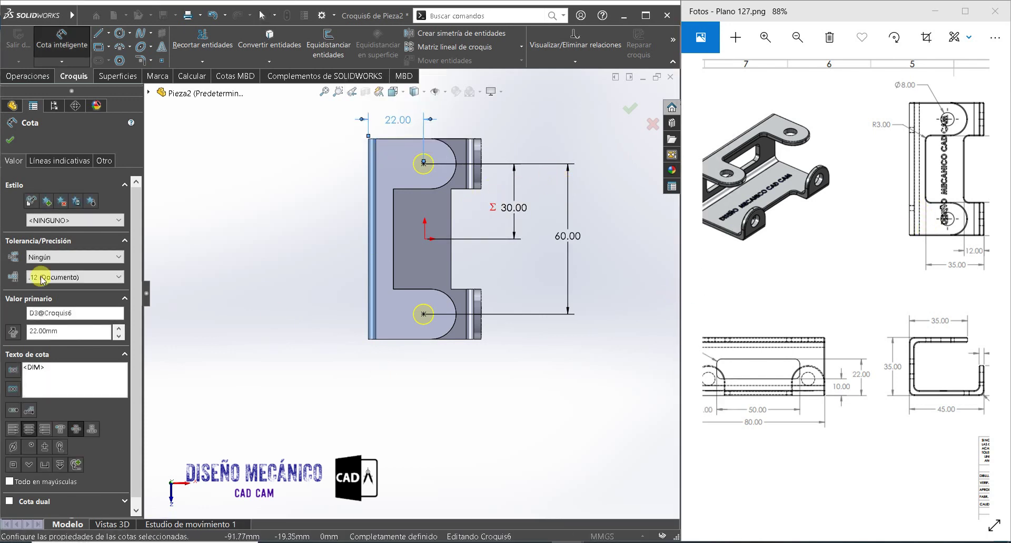
left_click(10, 143)
left_click(26, 160)
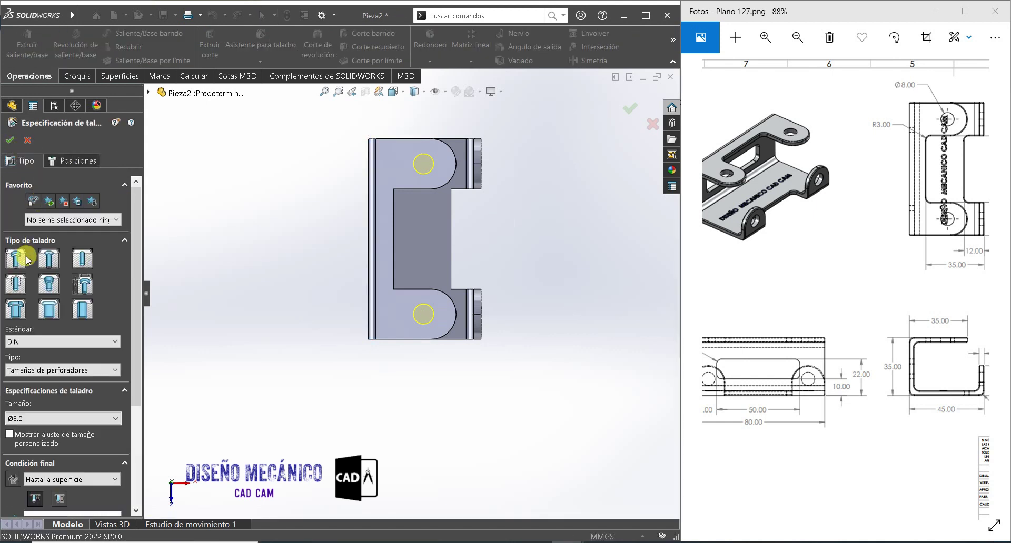
- End the top-face holes Up To Surface at the tab face and accept the second Ø8.0 hole feature
left_click_drag(136, 224, 136, 289)
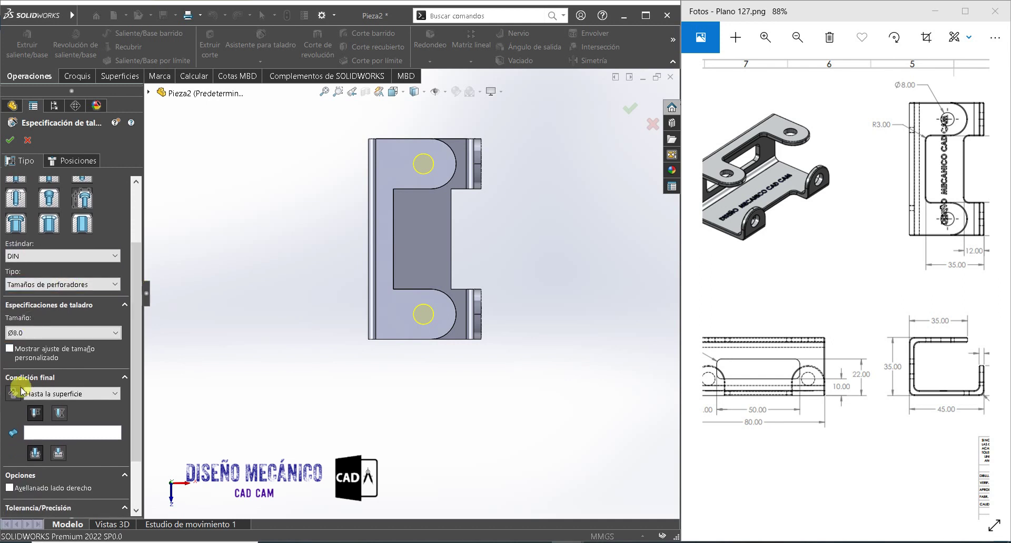
left_click(59, 433)
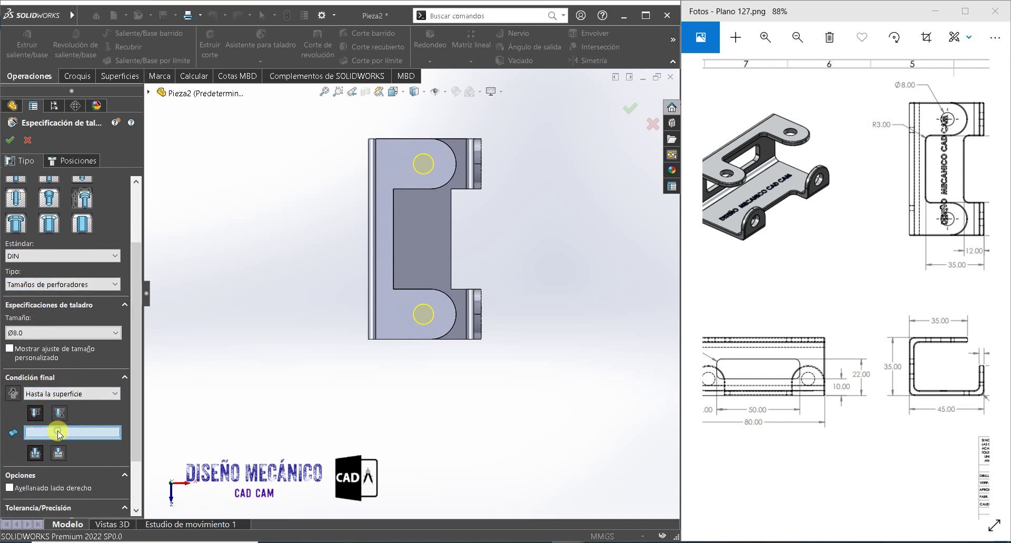
mouse_move(431, 172)
middle_mouse_down()
mouse_move(316, 243)
mouse_move(361, 170)
middle_mouse_up()
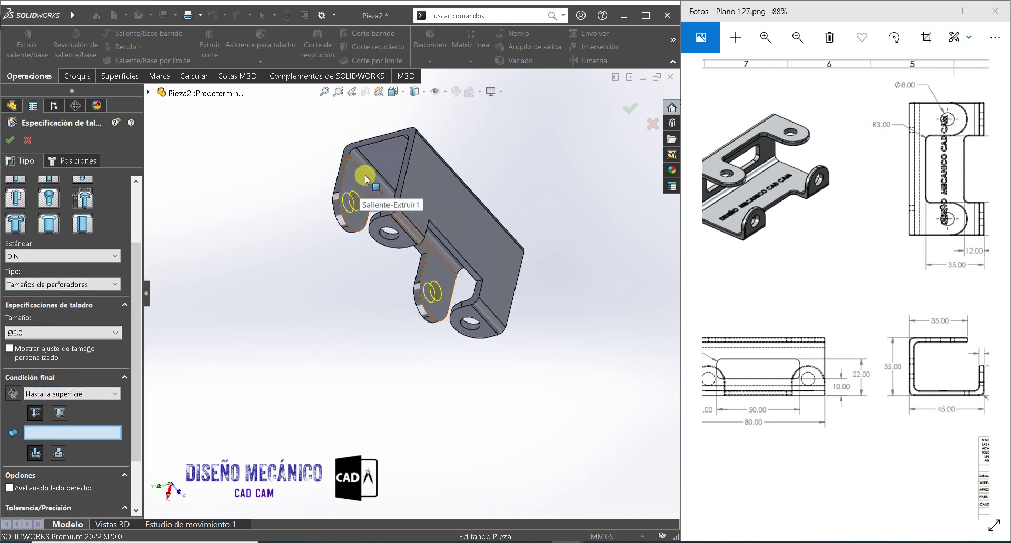
left_click(361, 186)
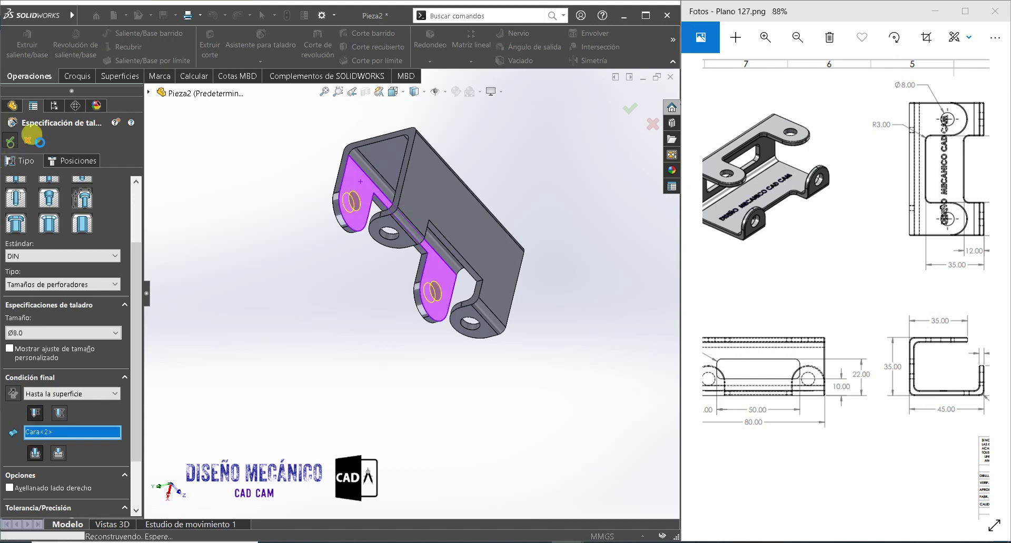
left_click(11, 139)
mouse_move(300, 153)
middle_mouse_down()
mouse_move(357, 185)
mouse_move(442, 41)
middle_mouse_up()
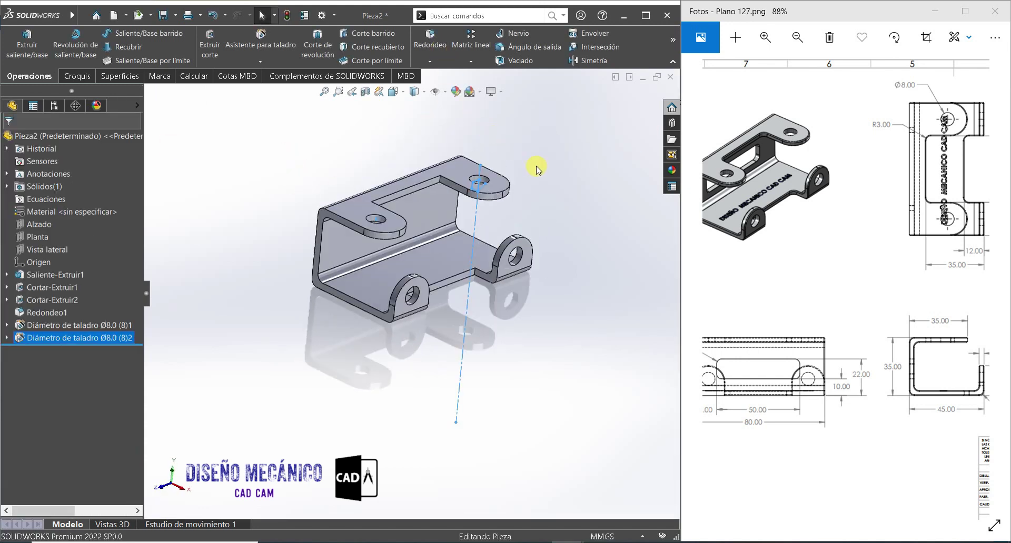
left_click(520, 164)
mouse_move(535, 219)
middle_mouse_down()
mouse_move(514, 191)
mouse_move(501, 255)
middle_mouse_up()
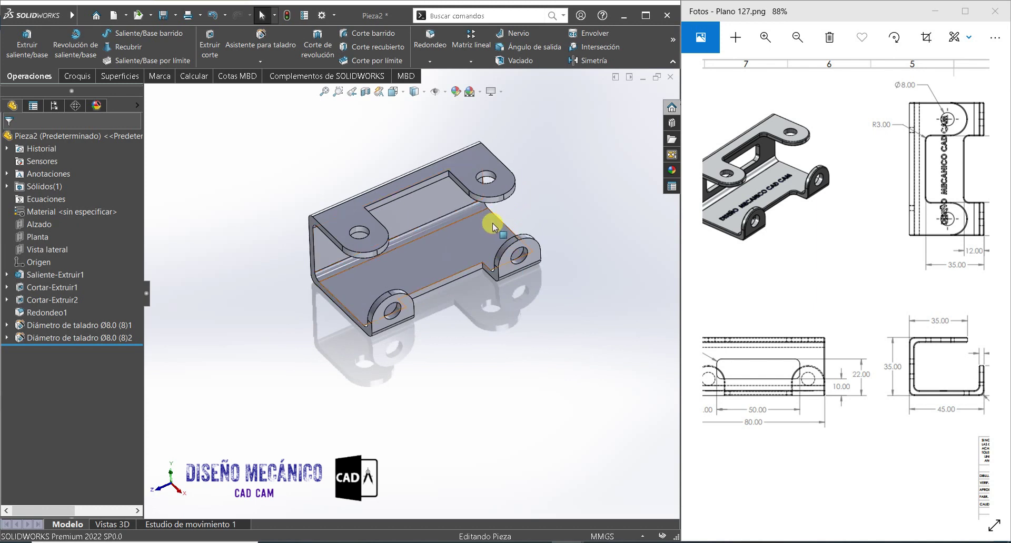
left_click_drag(803, 248, 824, 274)
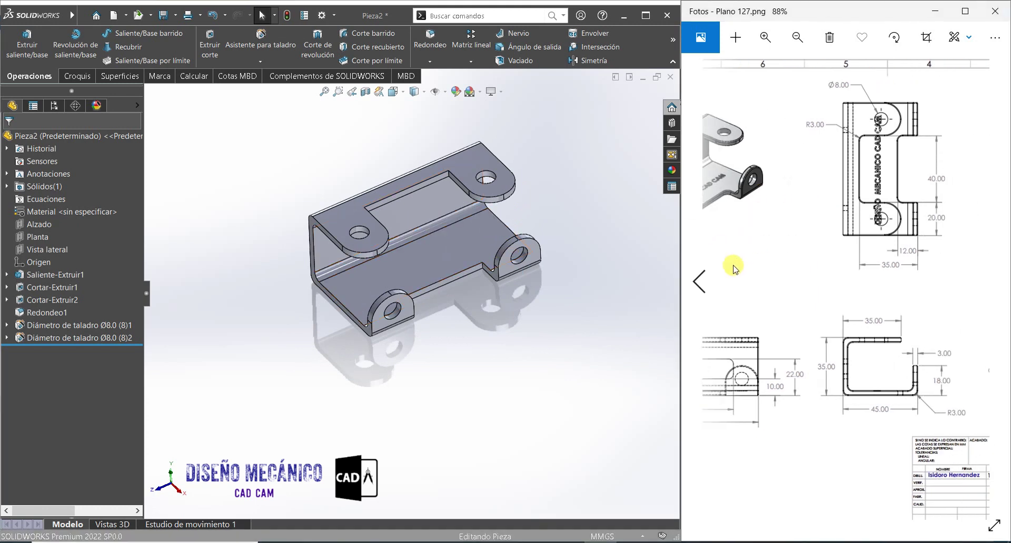
left_click(395, 225)
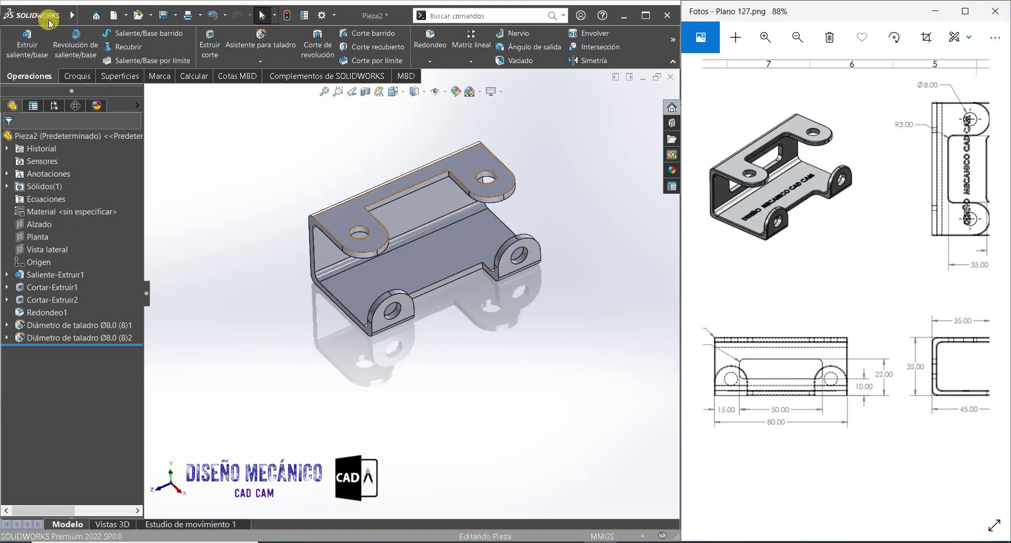
- Start a 3 mm fillet and select the first notch edge
left_click(429, 39)
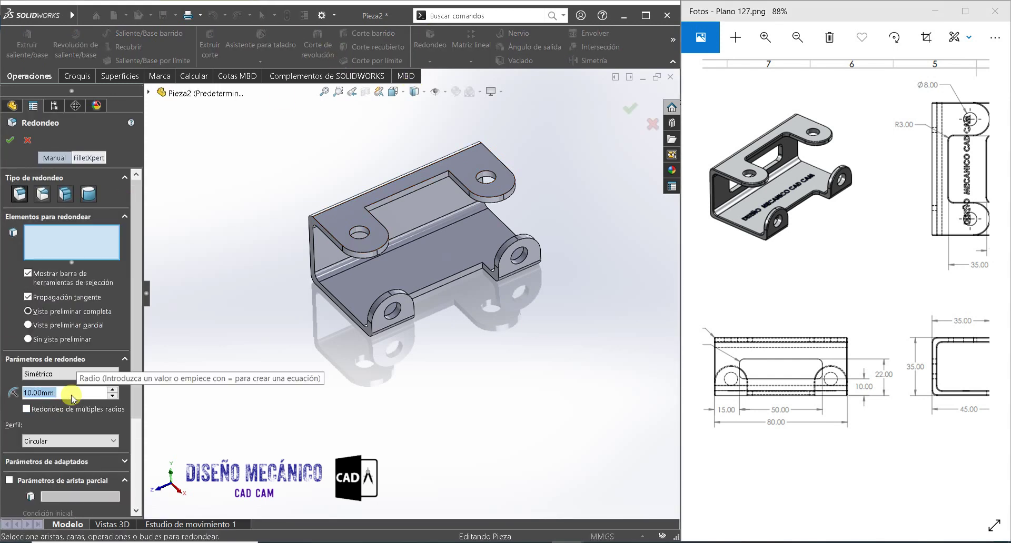
type("3")
key("Return")
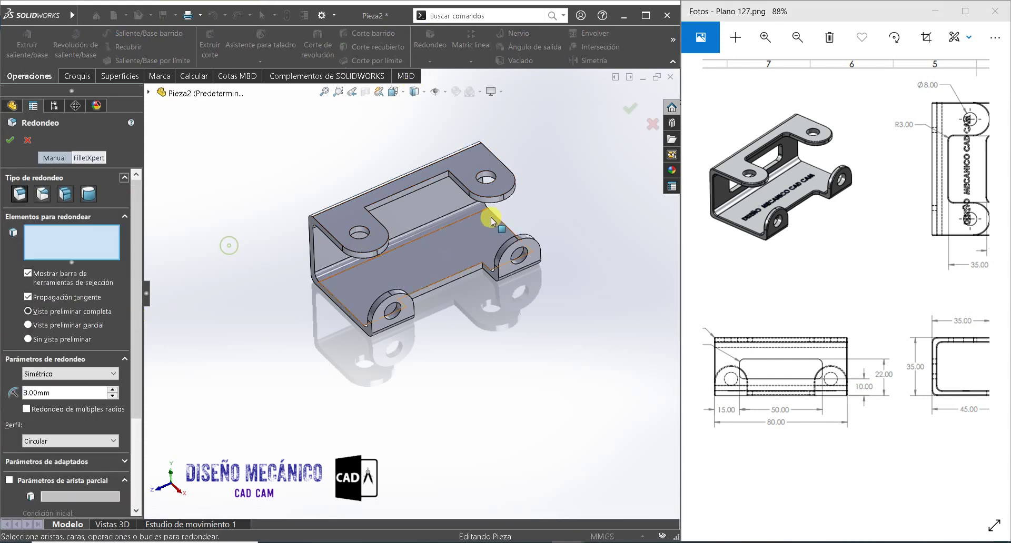
scroll(467, 220, "up", 3)
scroll(458, 169, "up", 5)
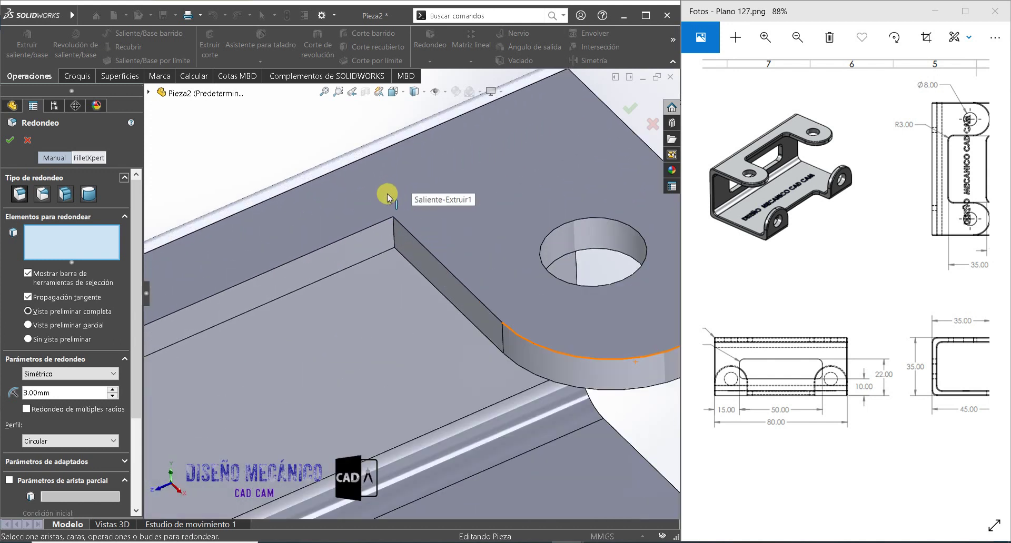
left_click(394, 232)
scroll(361, 232, "down", 3)
scroll(266, 280, "down", 3)
mouse_move(293, 343)
middle_mouse_down()
mouse_move(199, 311)
mouse_move(237, 289)
middle_mouse_up()
scroll(343, 280, "up", 4)
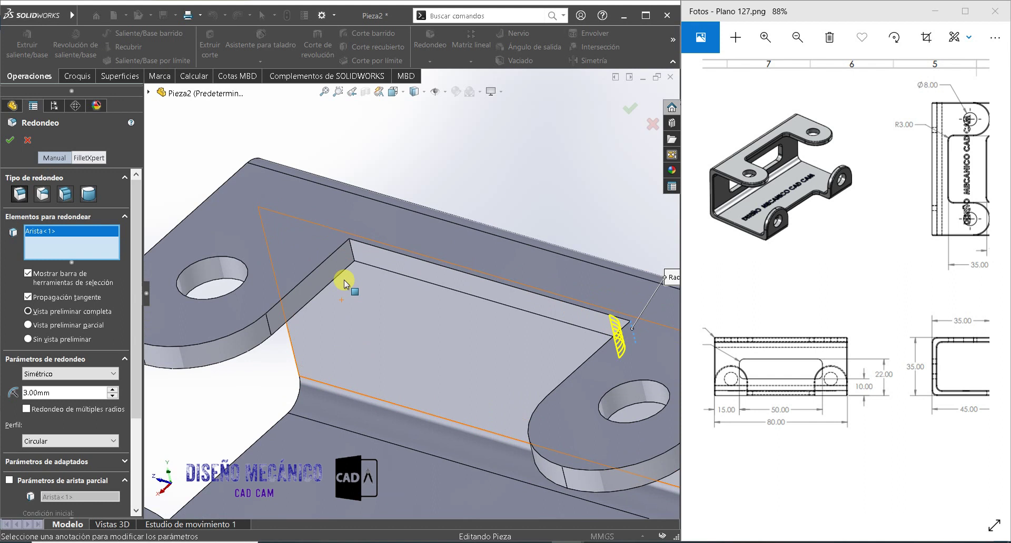
- Add three more edges, including the inner bend corner, and accept the fillet as Redondeo2
left_click(354, 255)
scroll(354, 255, "down", 3)
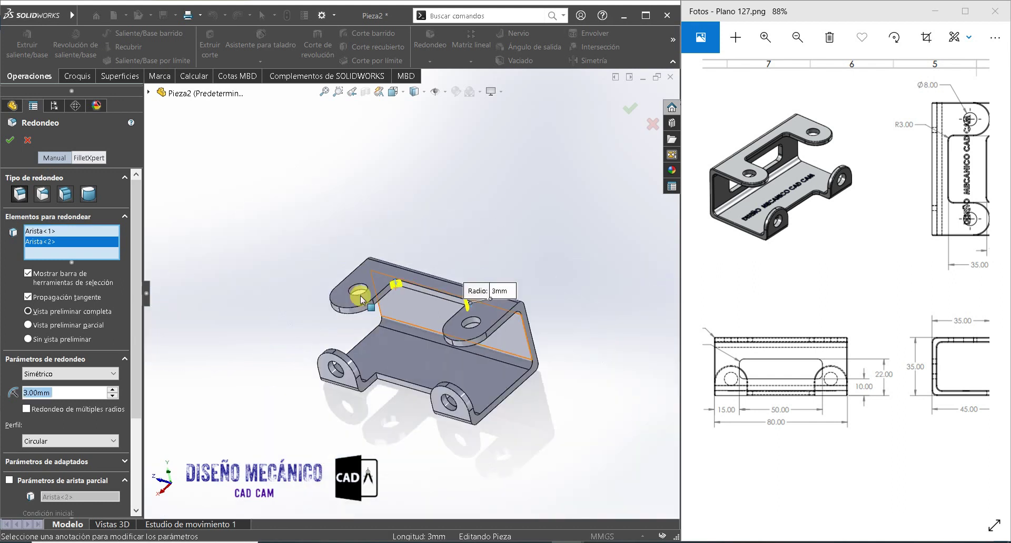
scroll(362, 368, "up", 4)
scroll(361, 369, "up", 2)
left_click(372, 345)
scroll(372, 345, "down", 4)
mouse_move(475, 364)
middle_mouse_down()
mouse_move(548, 287)
mouse_move(587, 343)
middle_mouse_up()
scroll(601, 305, "up", 4)
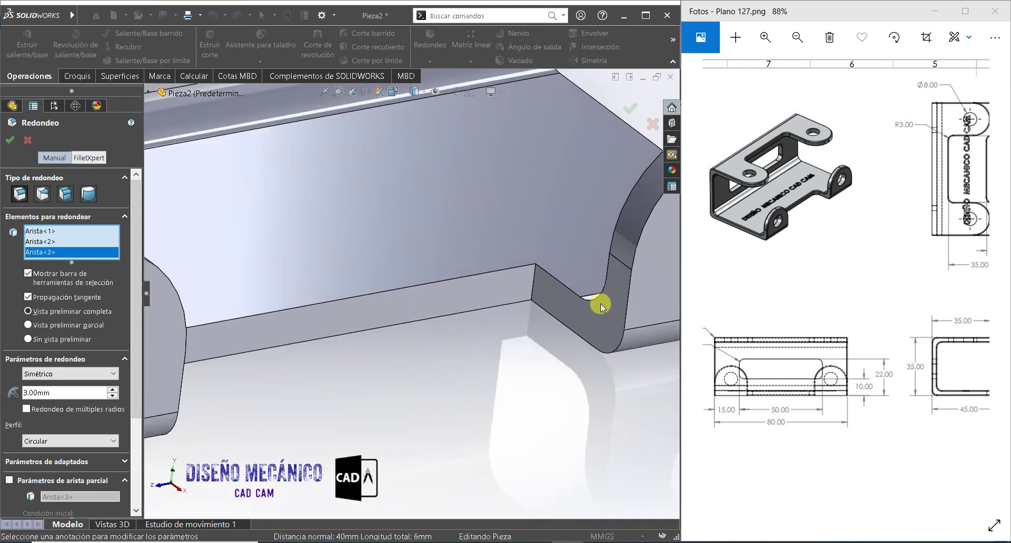
left_click(534, 278)
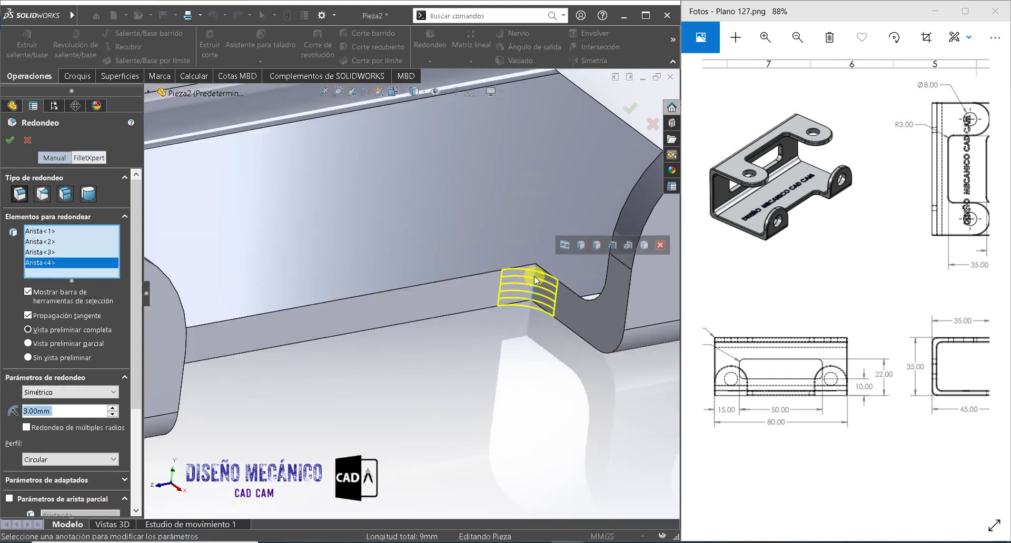
key("f")
left_click_drag(864, 315, 804, 312)
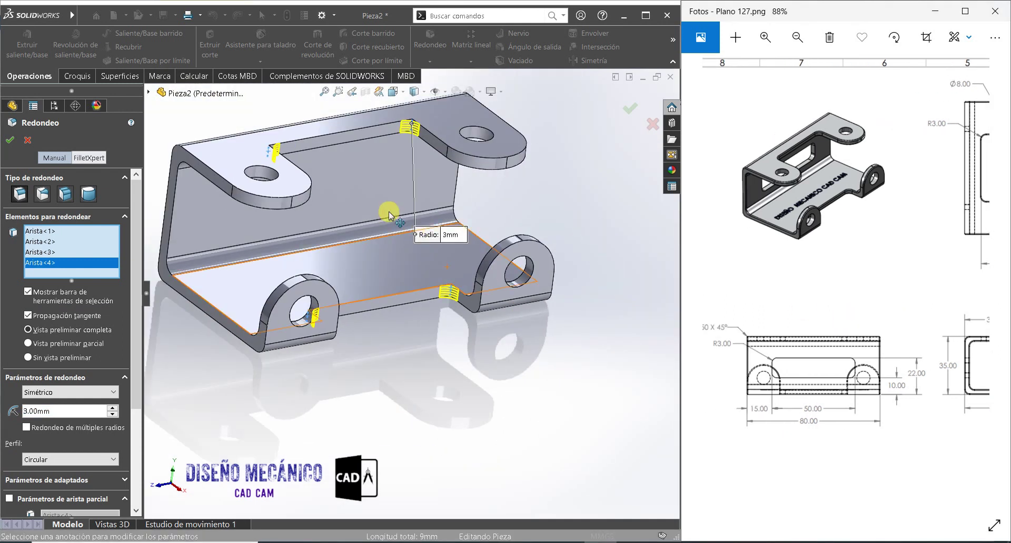
middle_click_drag(391, 215, 388, 223)
left_click(12, 138)
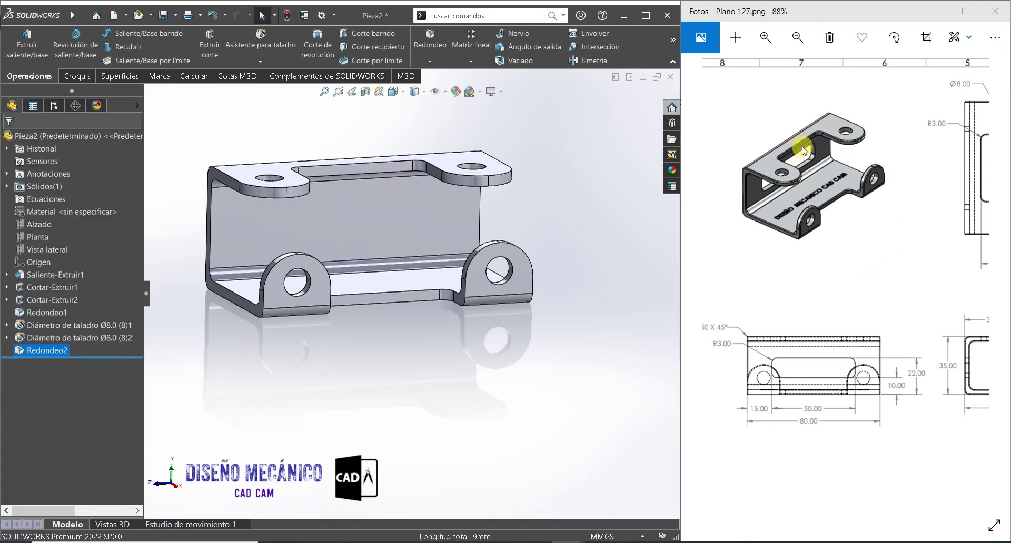
- Start a sketch on the back wall's inner face and draw a corner rectangle across it
left_click_drag(875, 241, 794, 235)
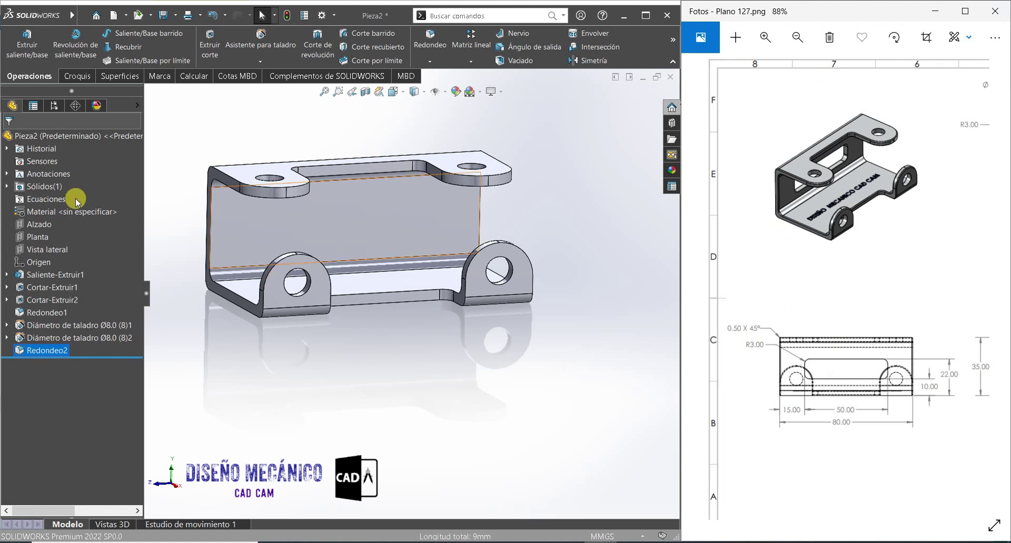
key("ctrl+1")
left_click(319, 224)
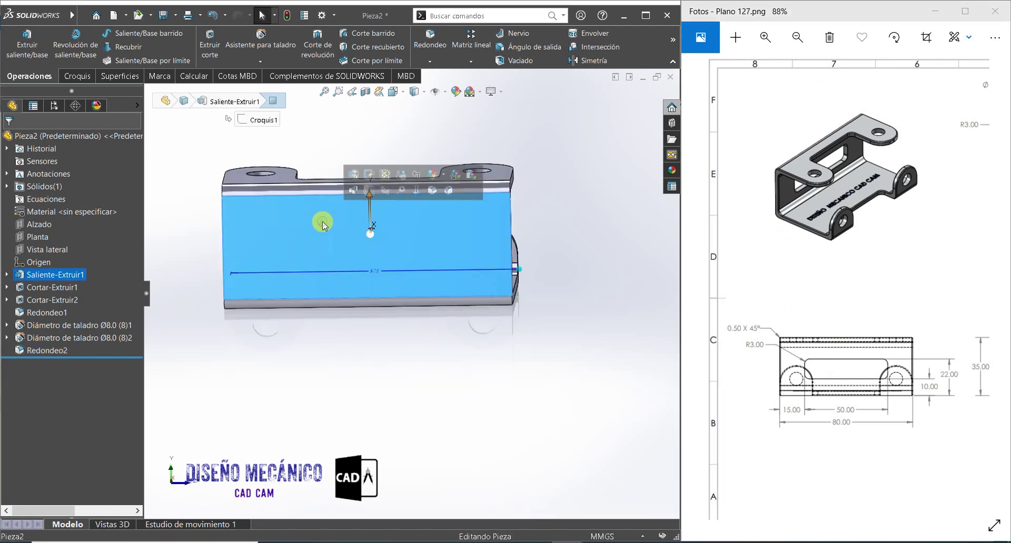
left_click(369, 175)
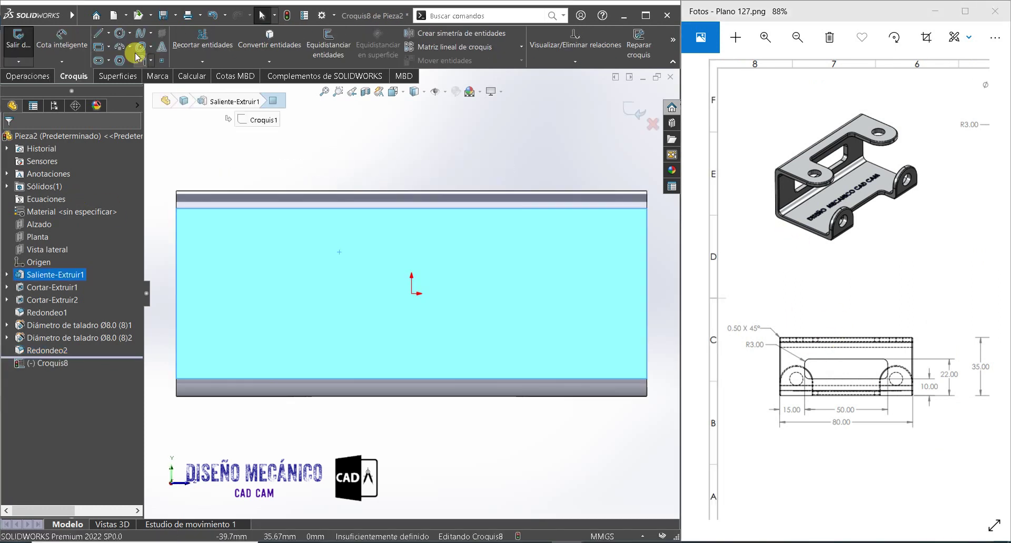
left_click(109, 47)
left_click(126, 73)
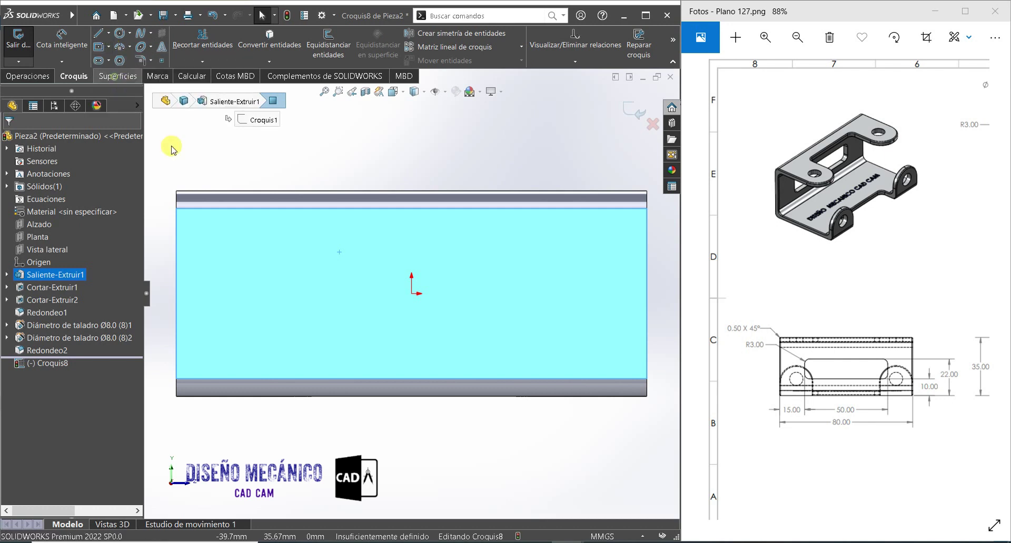
left_click(243, 242)
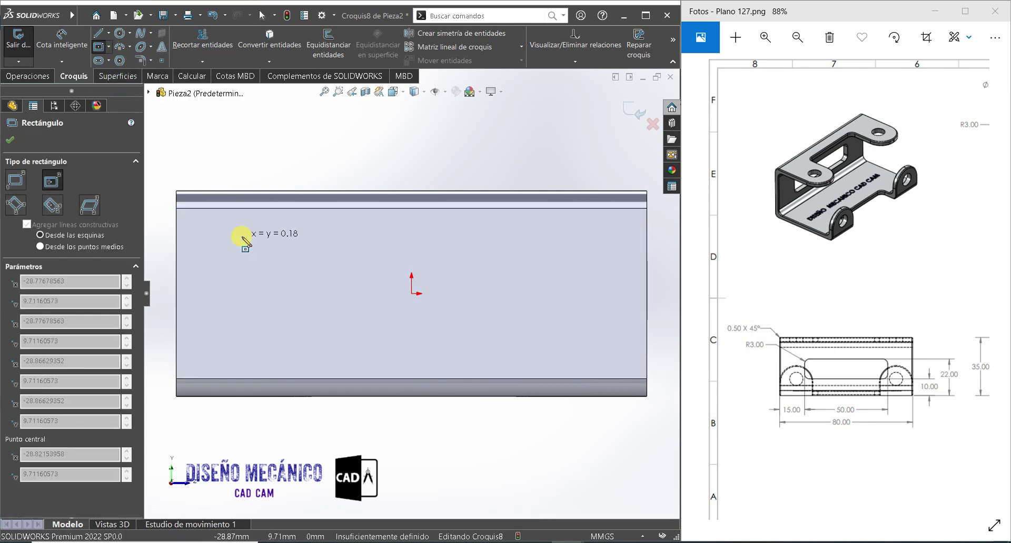
key("Escape")
left_click(109, 47)
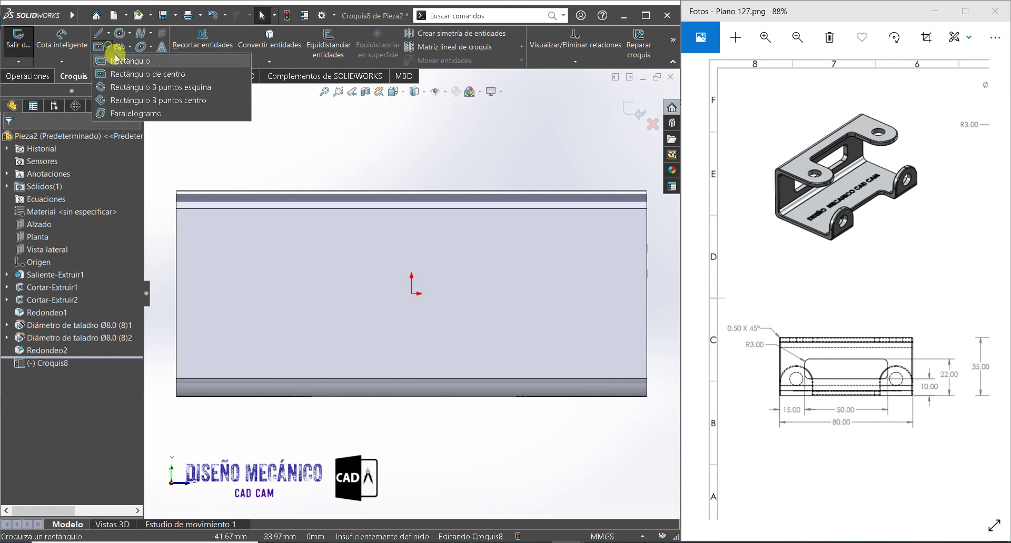
left_click(131, 70)
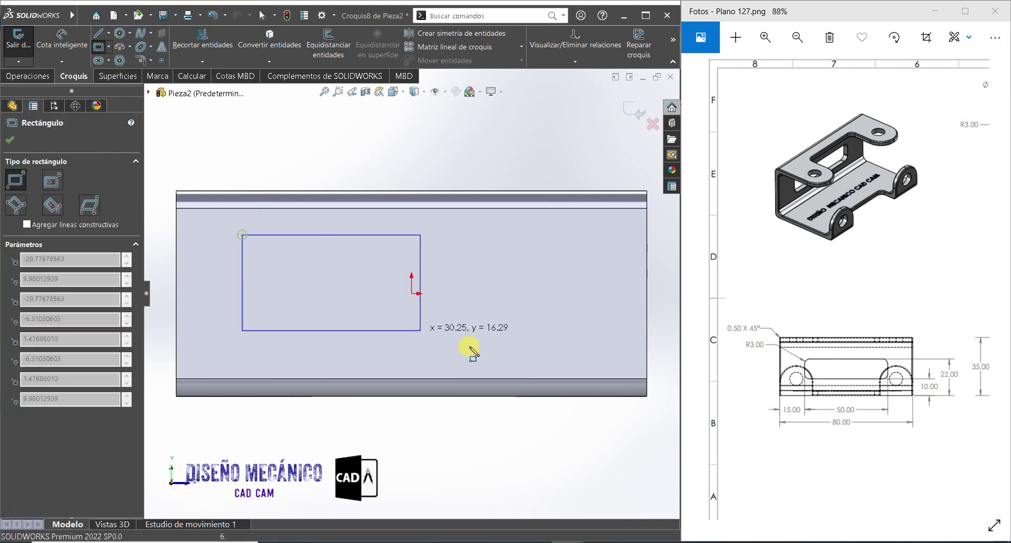
left_click_drag(242, 235, 572, 337)
left_click(47, 35)
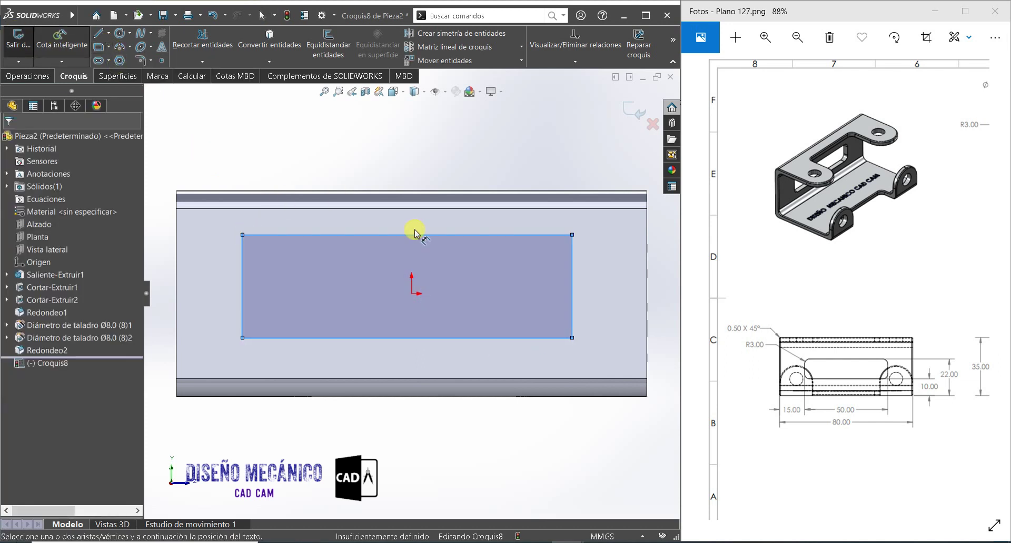
- Dimension the rectangle's height at 17.54 and its gap to the lower body edge at 10 mm
left_click(447, 236)
left_click(442, 340)
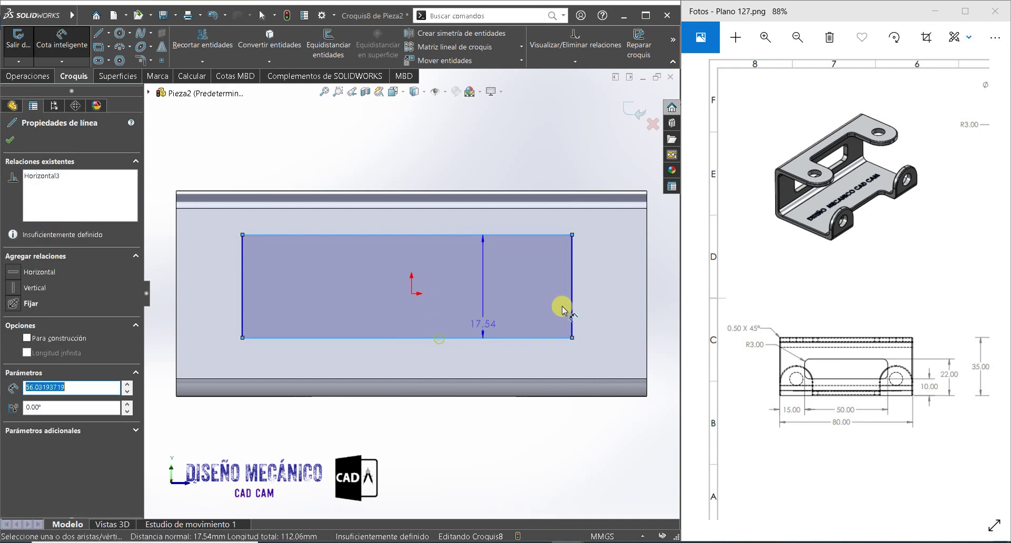
left_click(615, 277)
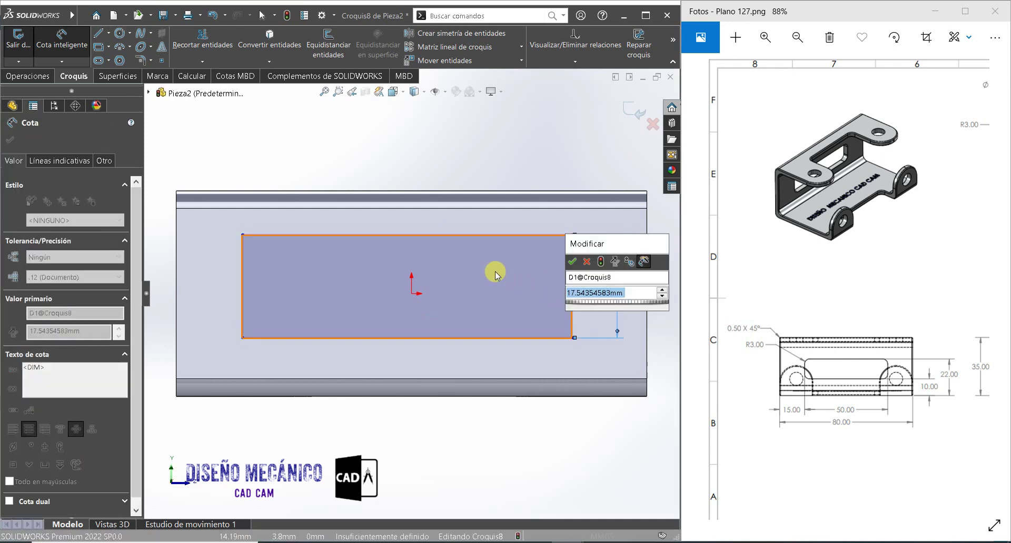
key("Return")
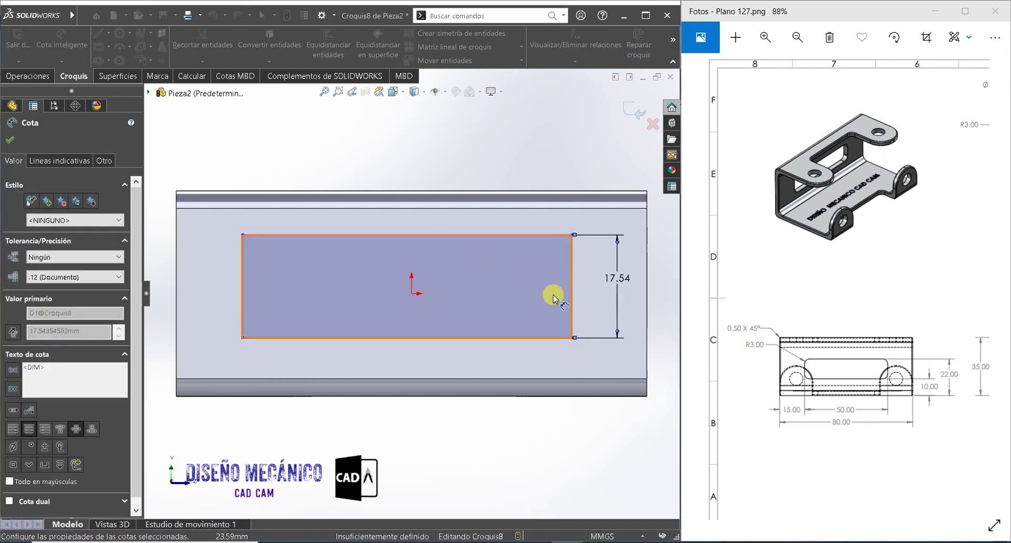
key("Escape")
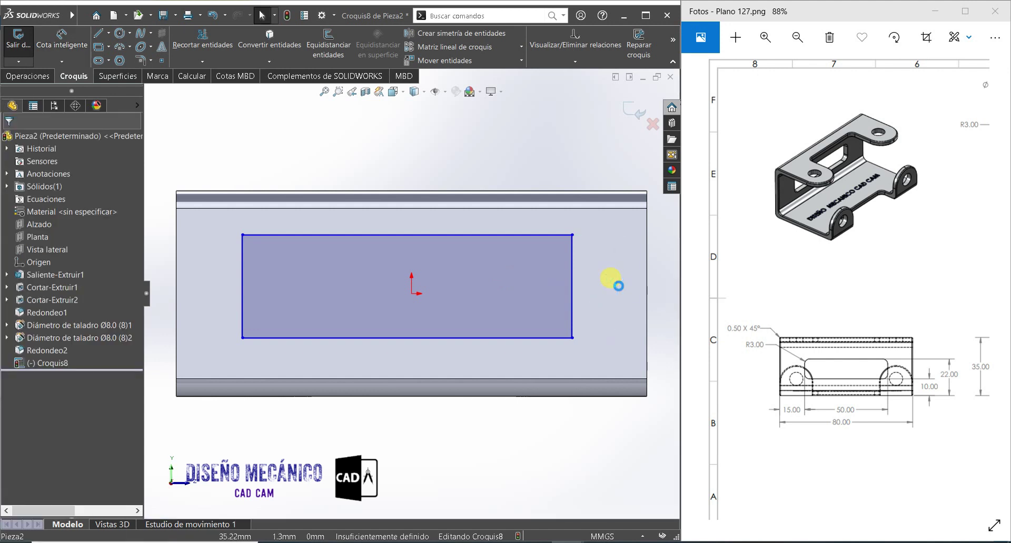
left_click(61, 41)
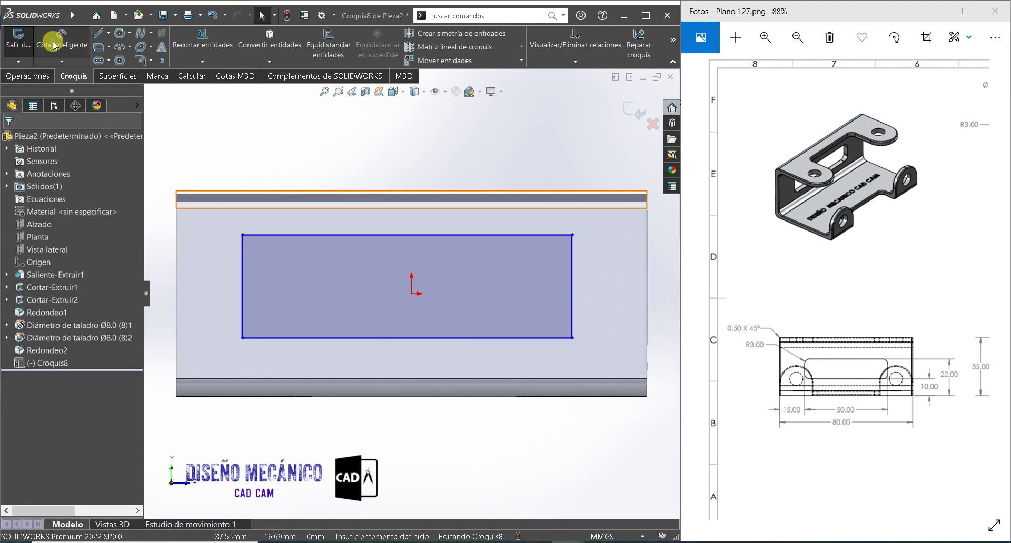
left_click(444, 338)
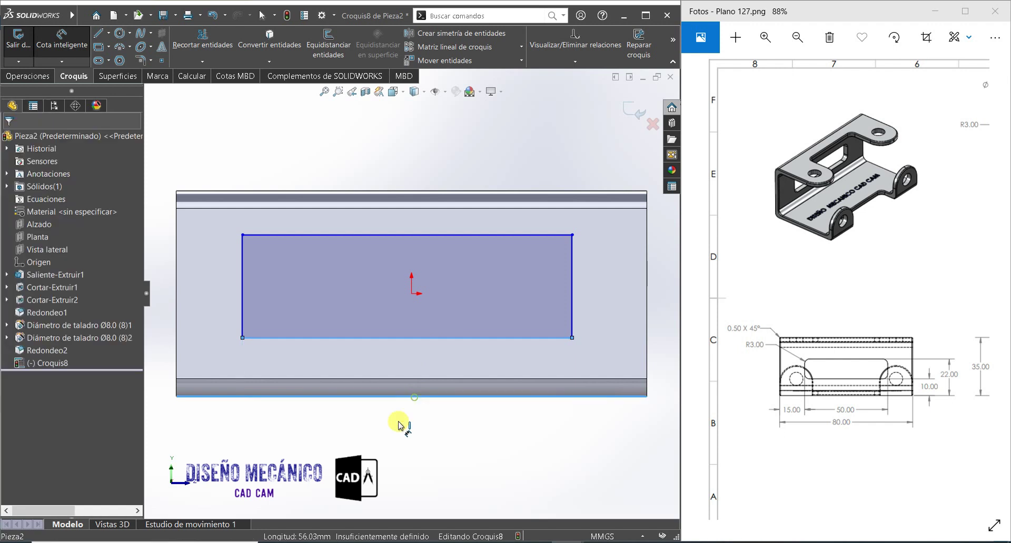
left_click(388, 446)
type("10")
key("Return")
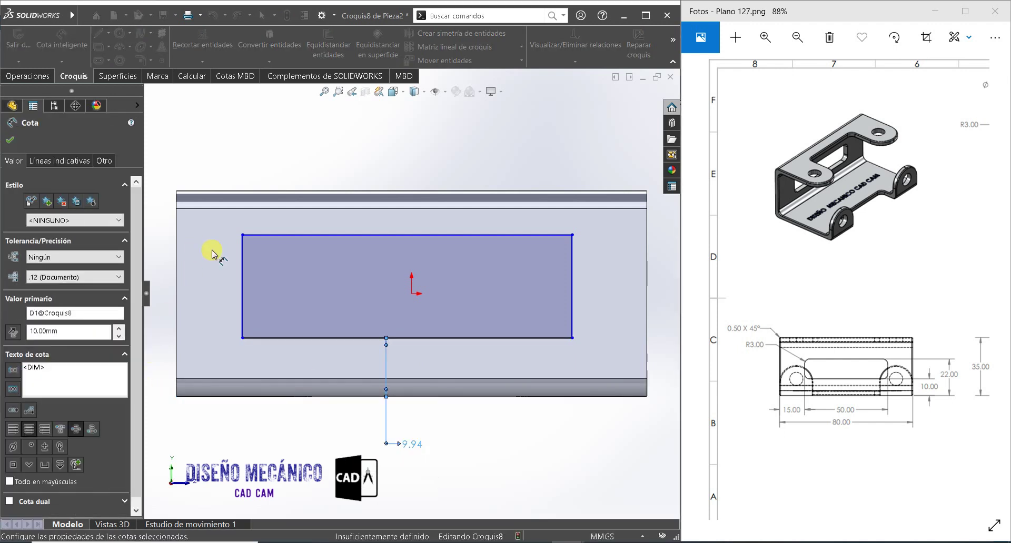
- Set a 22 mm vertical dimension from the rectangle's top edge to the body's bottom edge
left_click(271, 235)
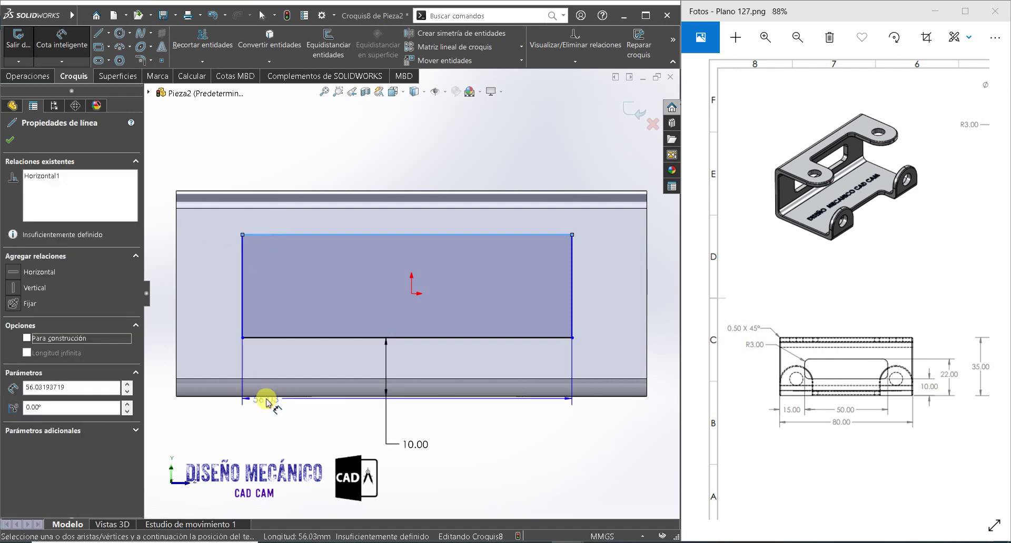
left_click(266, 396)
key("f")
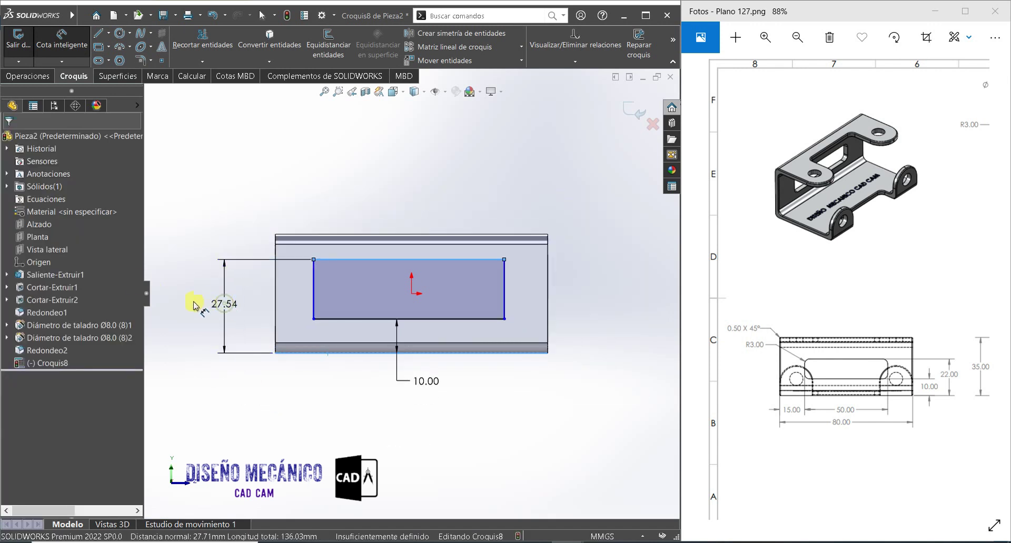
left_click(194, 305)
type("22")
key("Return")
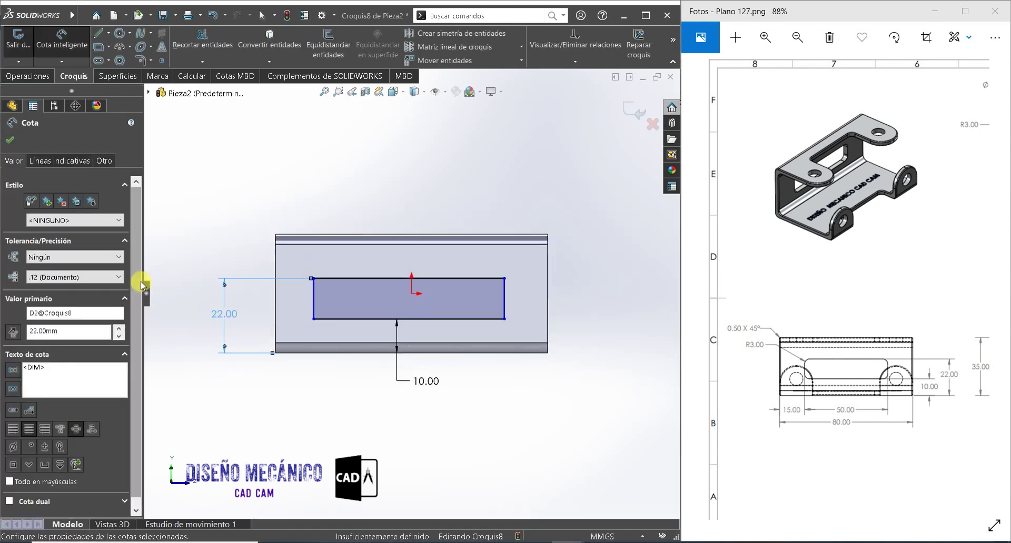
key("Escape")
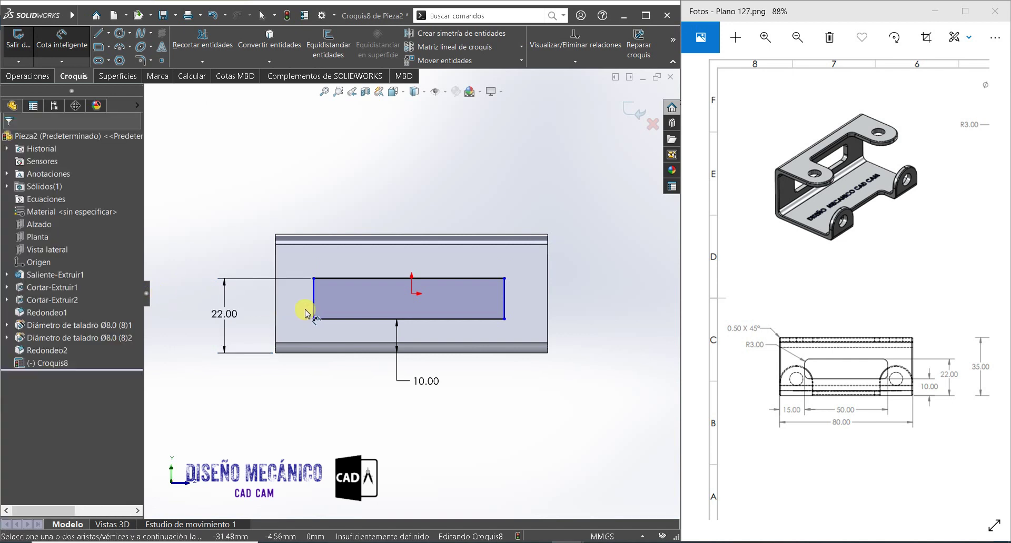
- Place the rectangle 15 mm from the part's left edge and make it 50 mm wide
left_click(314, 310)
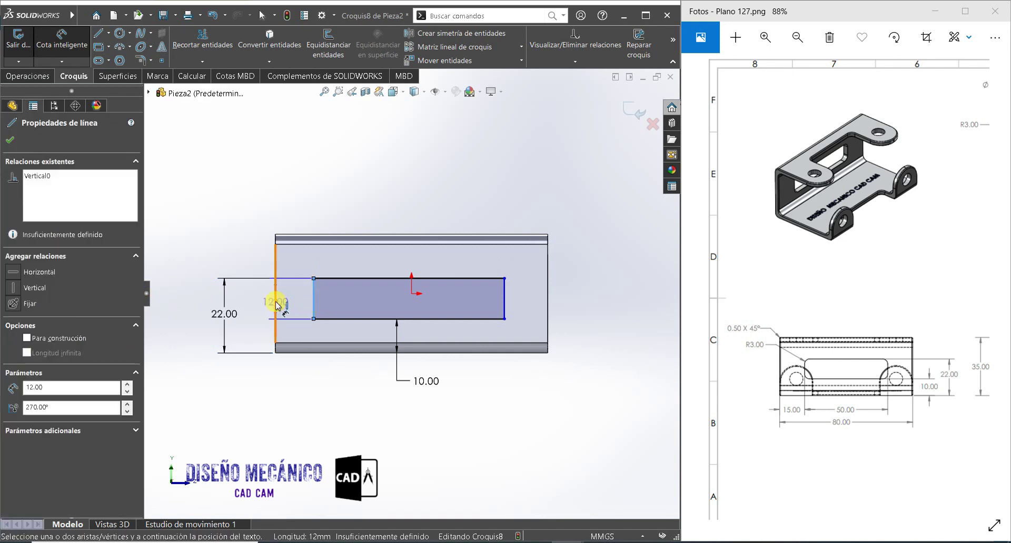
left_click(275, 301)
left_click(294, 385)
type("15")
key("Return")
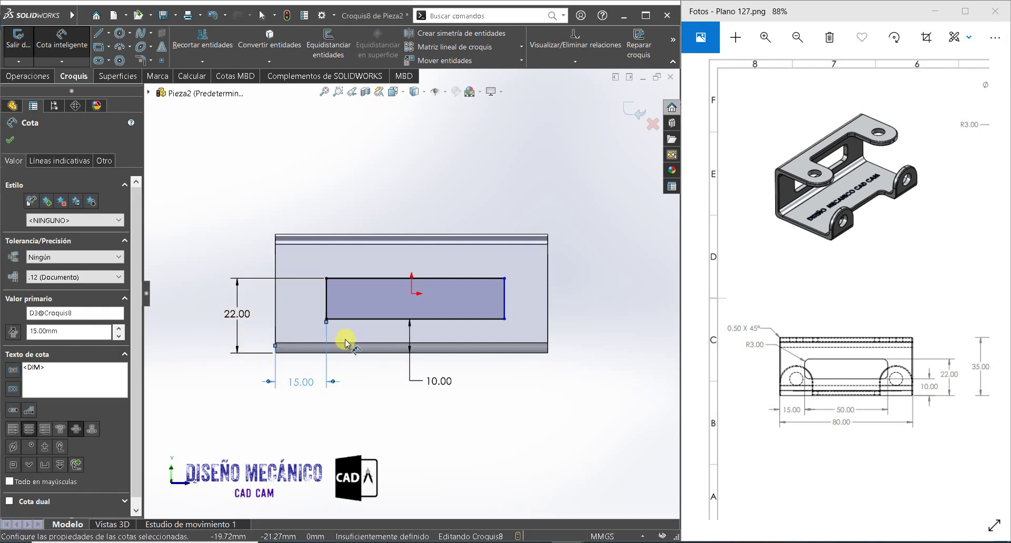
left_click(382, 319)
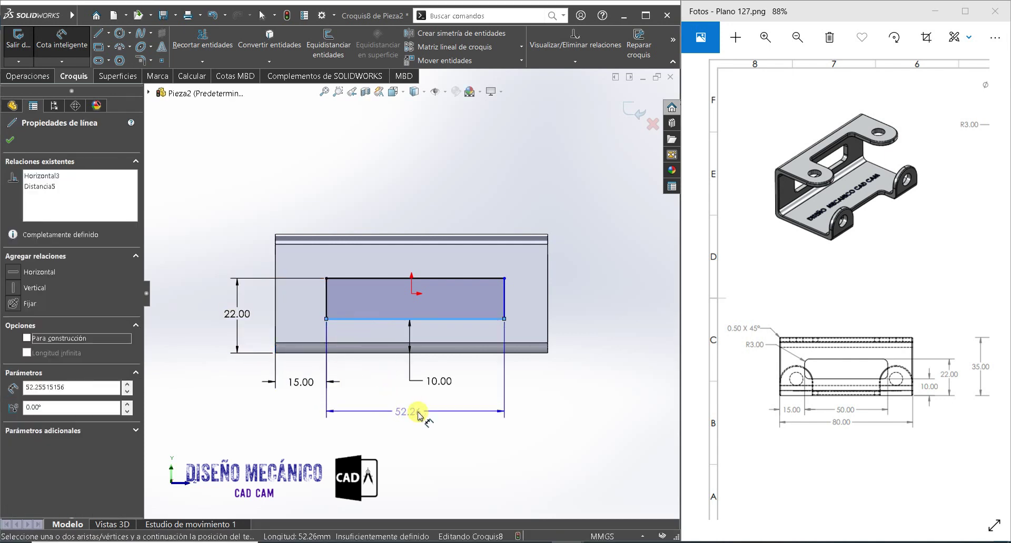
left_click(412, 410)
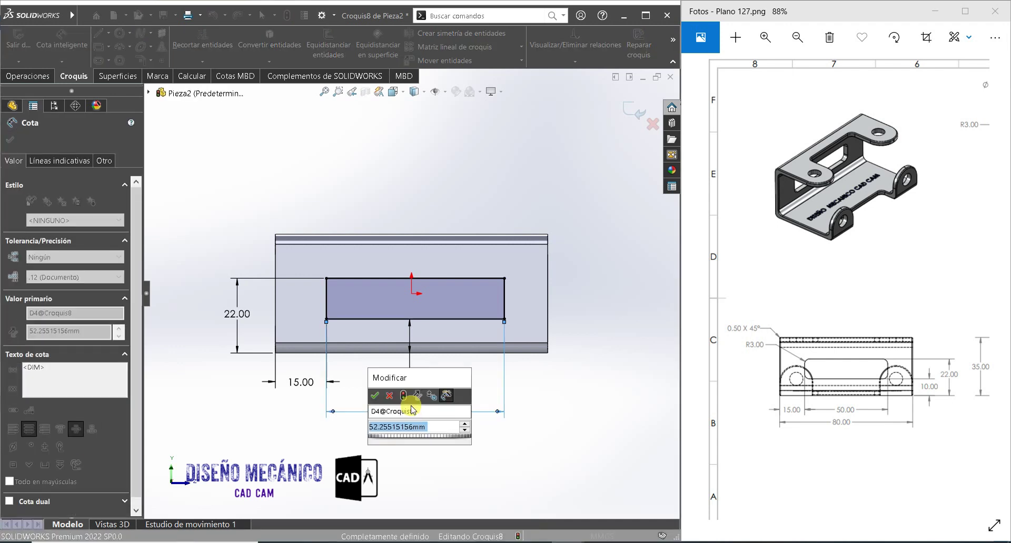
type("50")
key("Return")
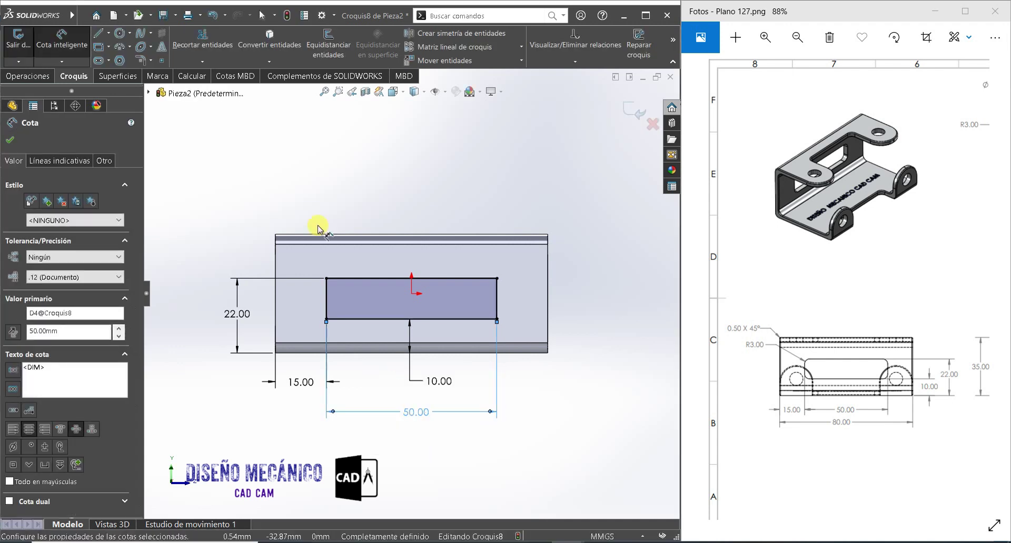
- Round all four rectangle corners with 3 mm sketch fillets
left_click(141, 59)
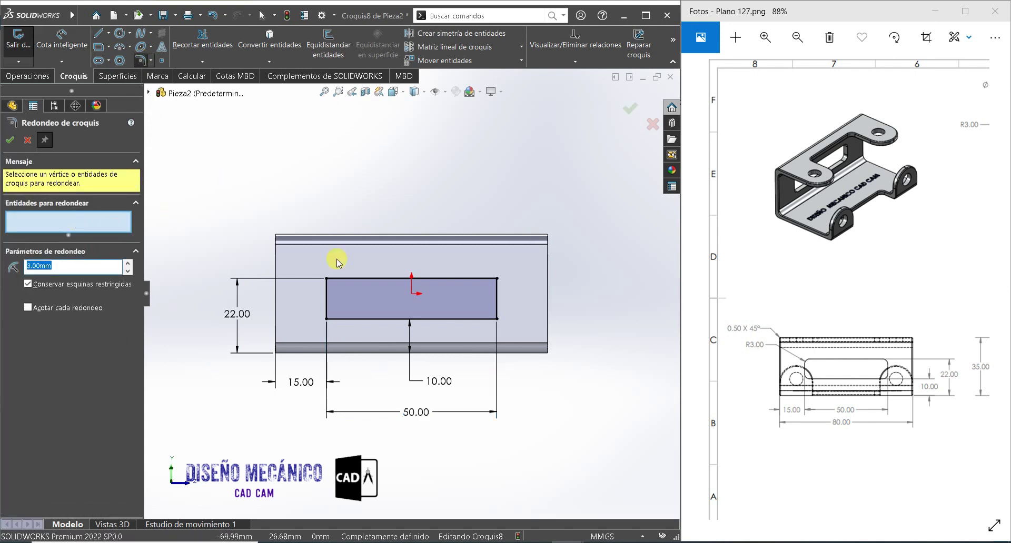
left_click(327, 280)
left_click(327, 318)
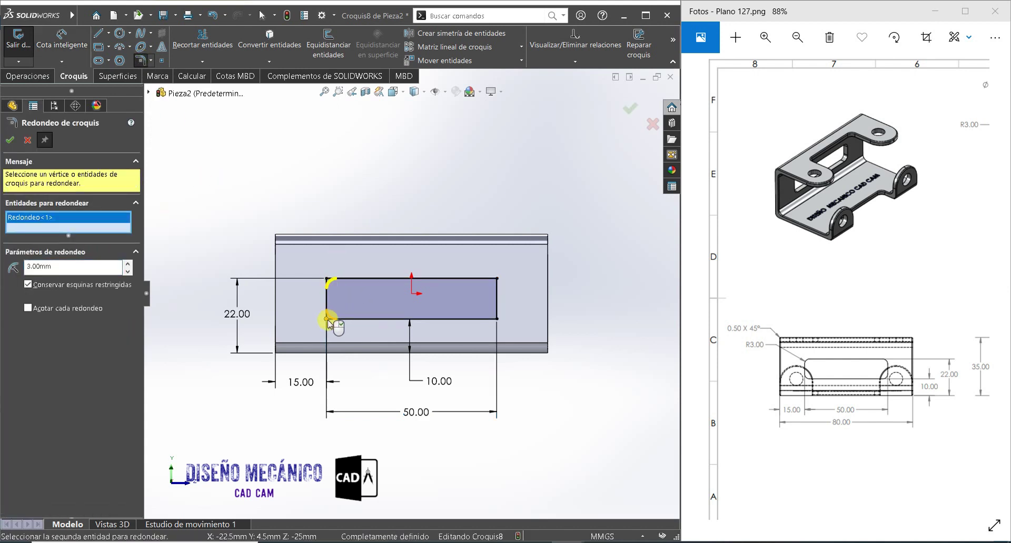
left_click(496, 319)
left_click(496, 280)
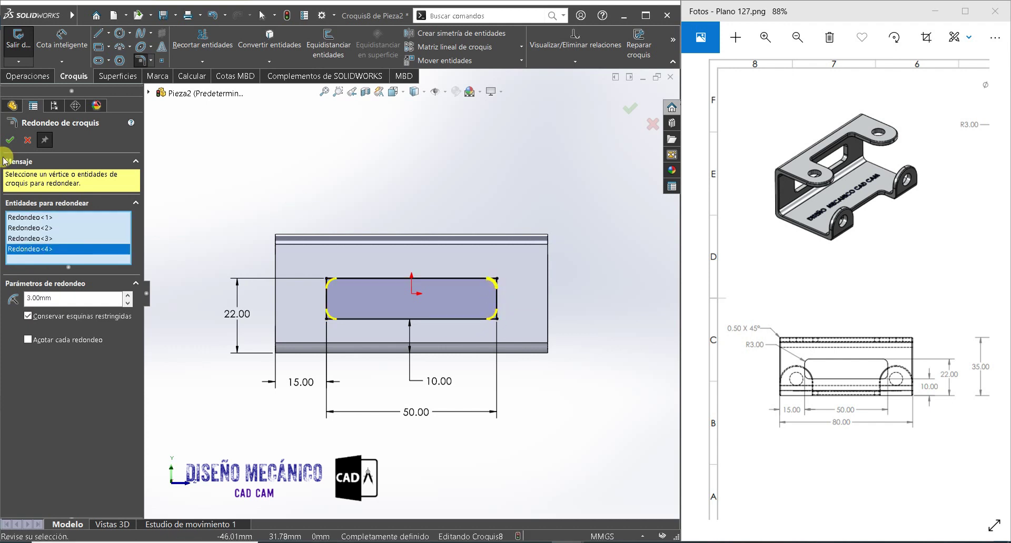
left_click(10, 142)
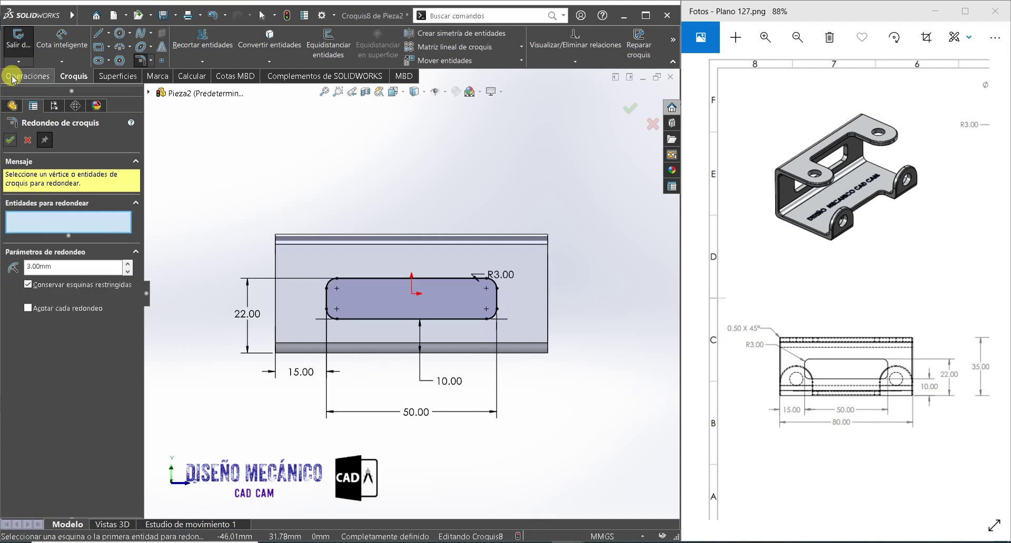
- Switch to the Features commands and start an Extruded Cut from the slot sketch
left_click(27, 75)
left_click(9, 140)
left_click(210, 43)
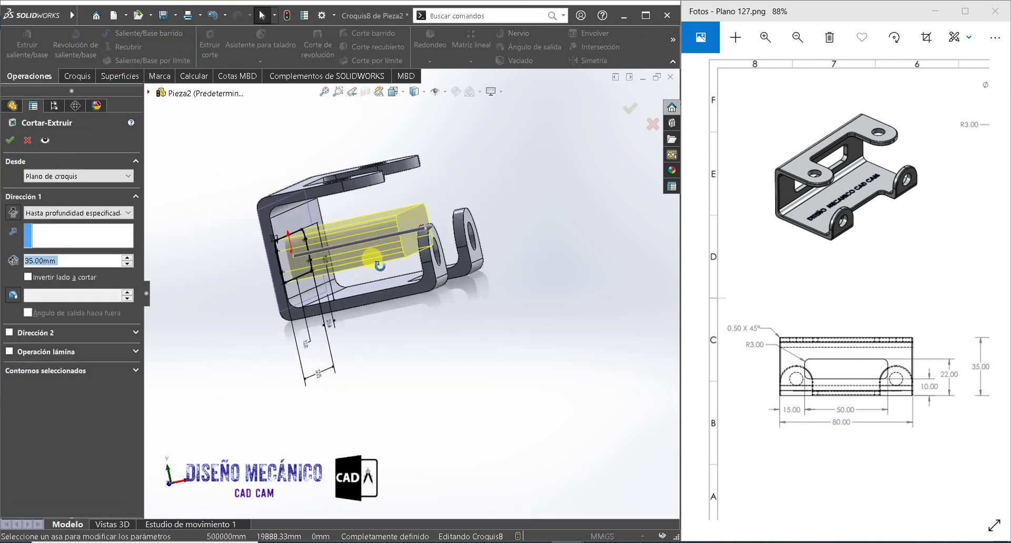
- Cut the slot with end condition Up To Surface, stopping at the inner face
left_click(89, 213)
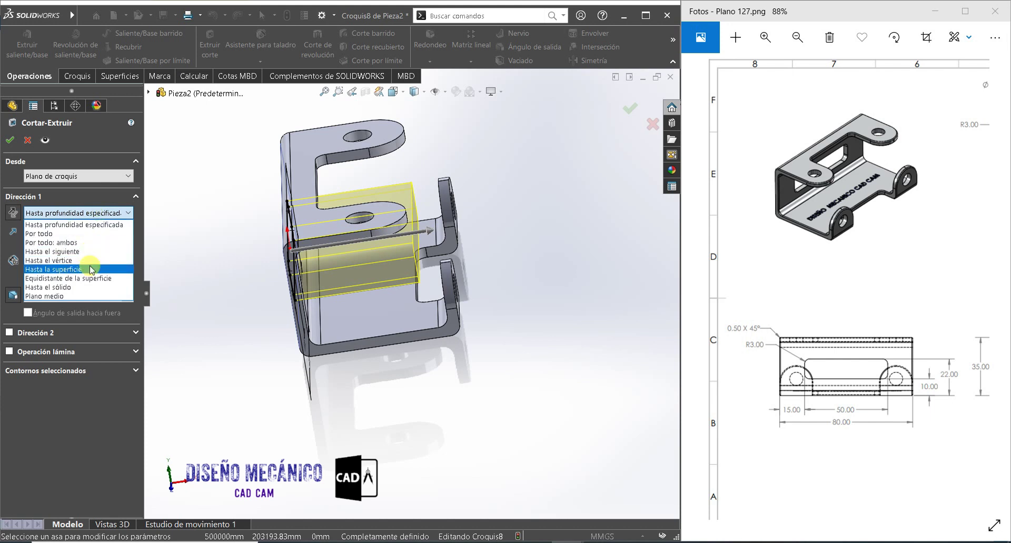
left_click(79, 269)
middle_click_drag(303, 216, 312, 271)
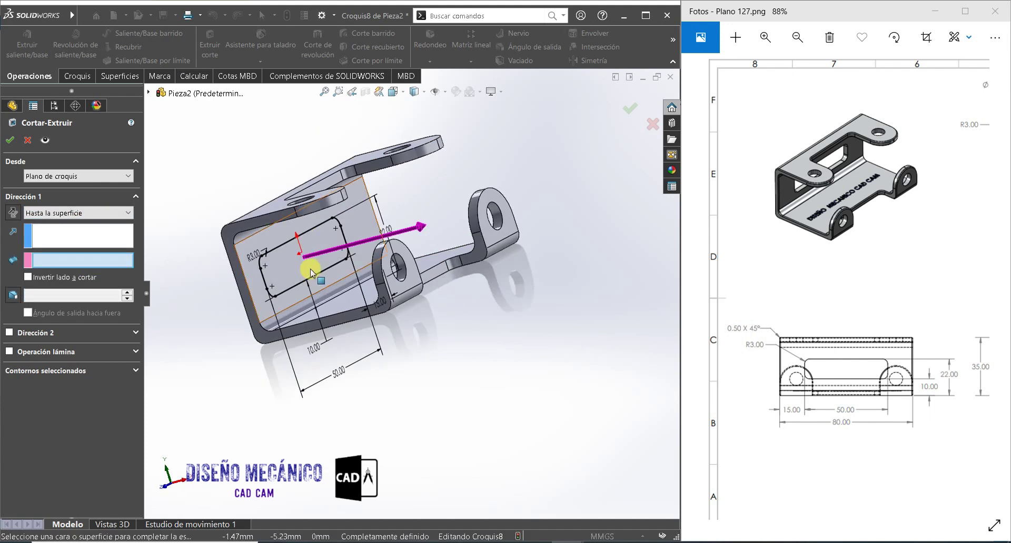
left_click(301, 269)
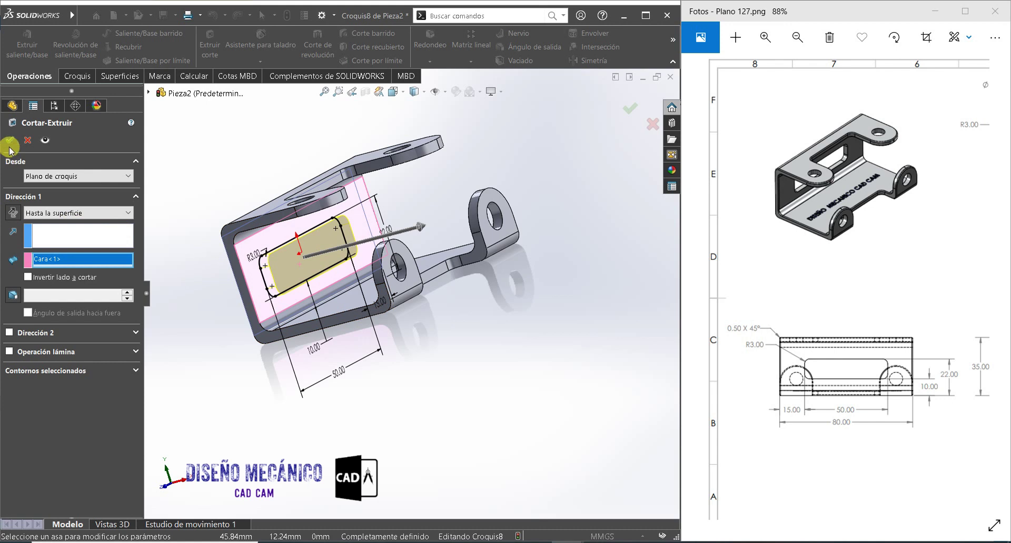
key("Return")
- Compare the new slot against the reference drawing views, then open the Chamfer tool
mouse_move(515, 181)
middle_mouse_down()
mouse_move(428, 198)
mouse_move(479, 251)
middle_mouse_up()
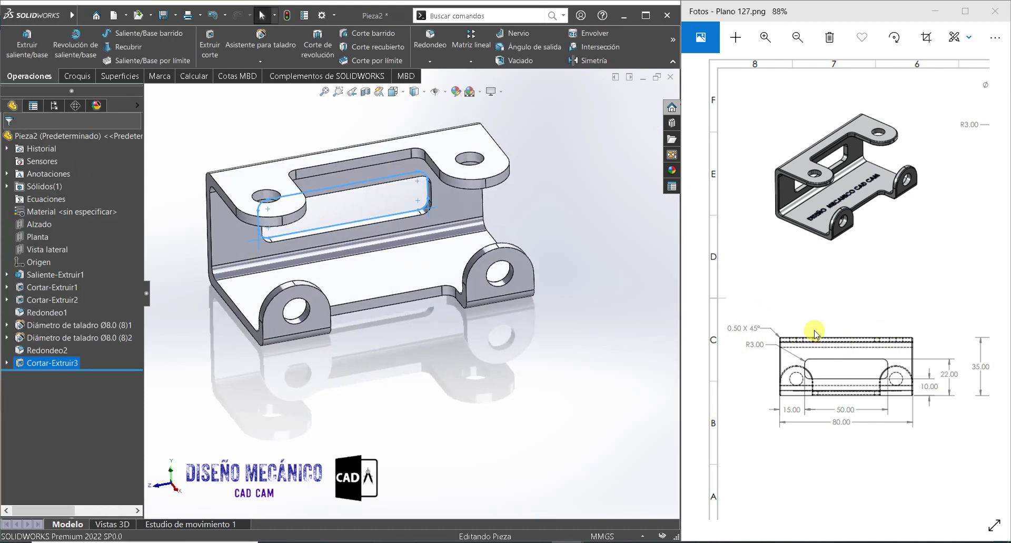
left_click_drag(814, 335, 594, 315)
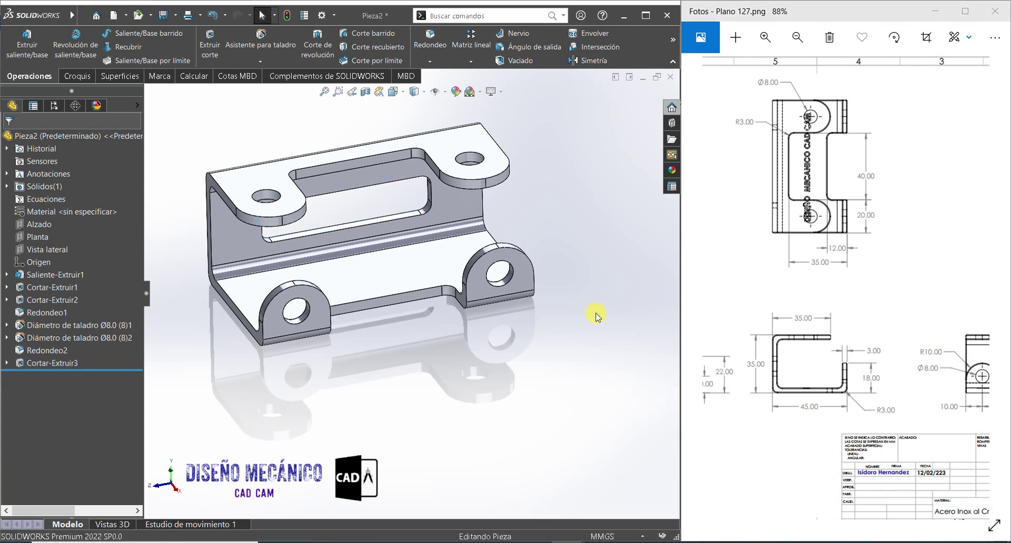
left_click_drag(754, 280, 982, 330)
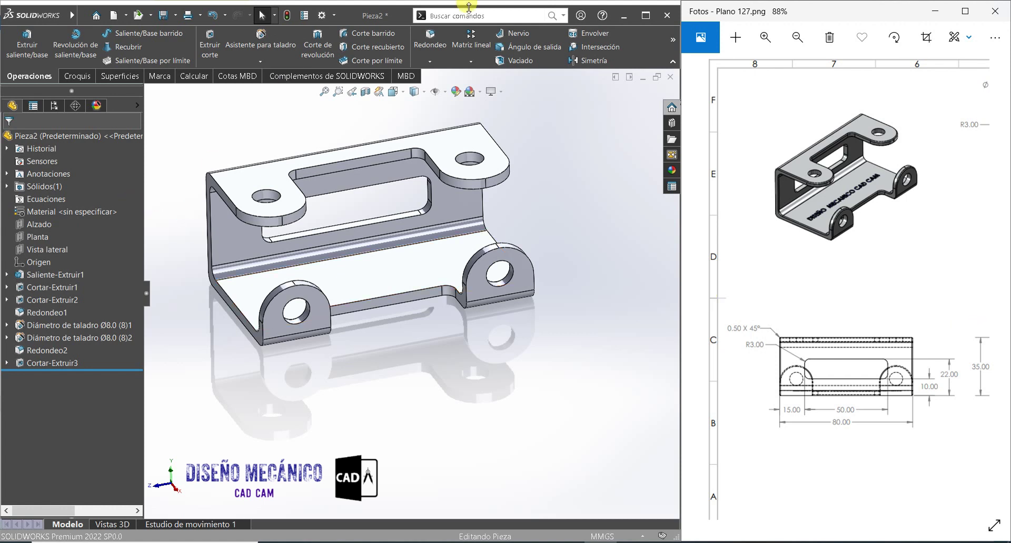
left_click(439, 66)
left_click(235, 192)
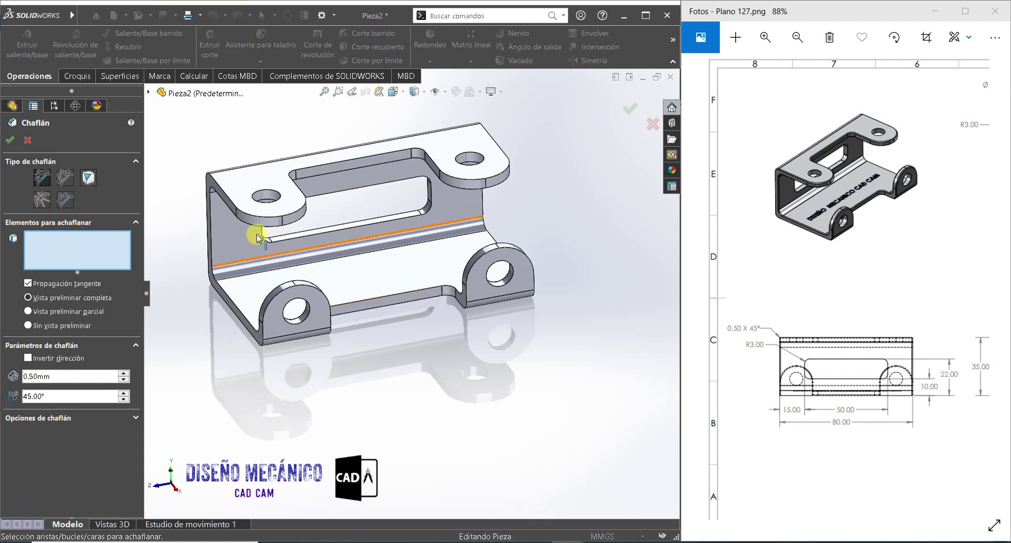
- Chamfer the top flange's outer edge and one face's edges at 0.50 mm × 45°
scroll(243, 208, "down", 5)
left_click(52, 260)
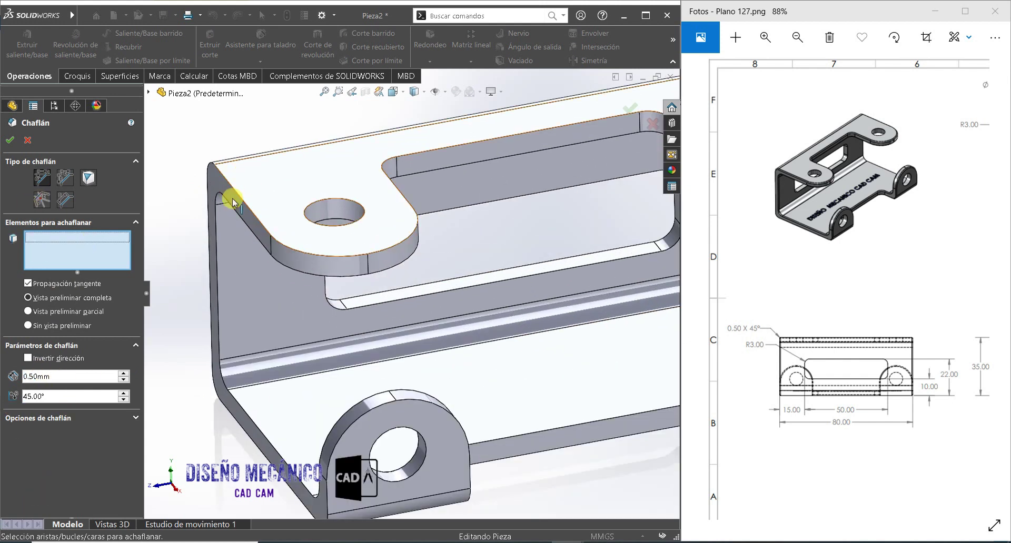
left_click(240, 198)
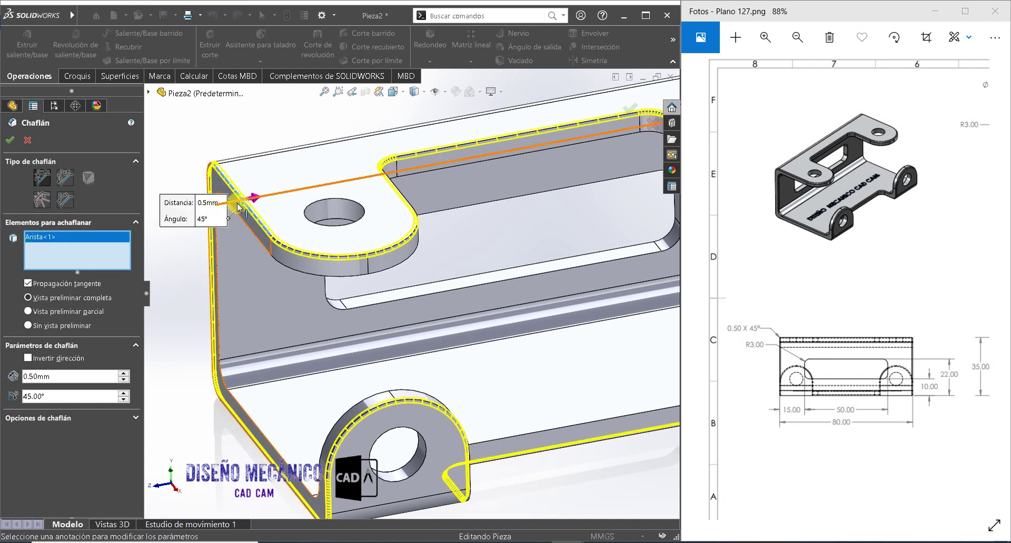
left_click(245, 226)
key("f")
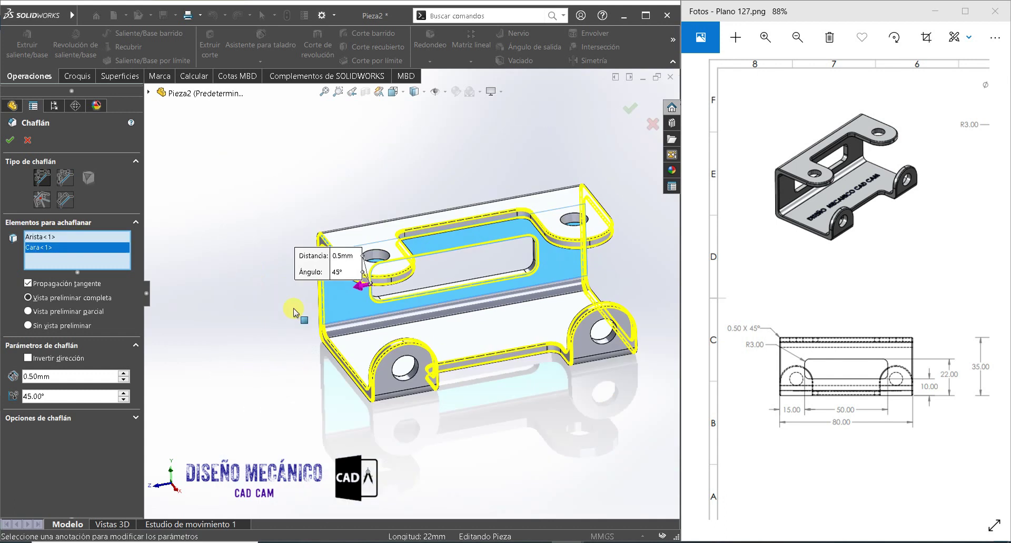
middle_click_drag(295, 305, 316, 263)
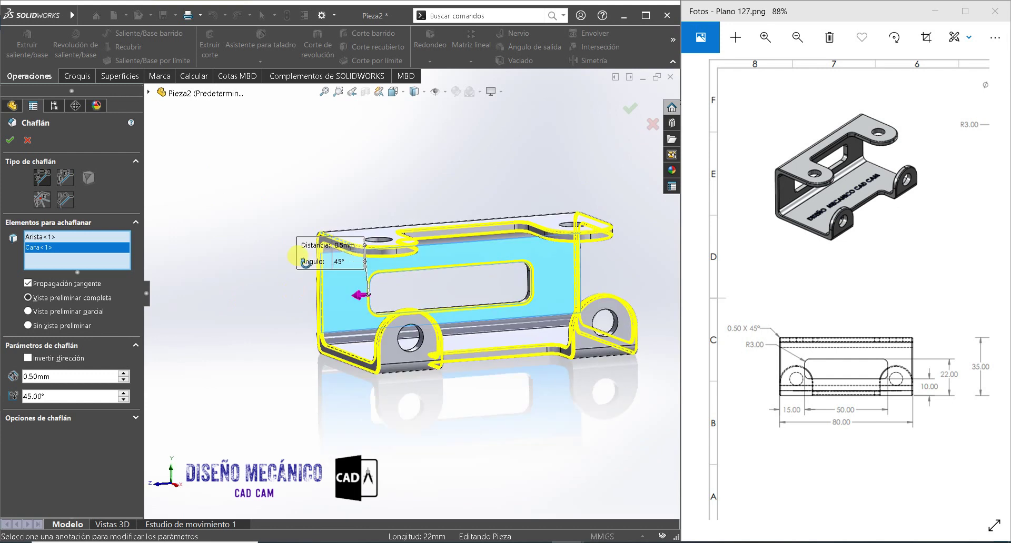
left_click(12, 139)
middle_click_drag(429, 289, 474, 338)
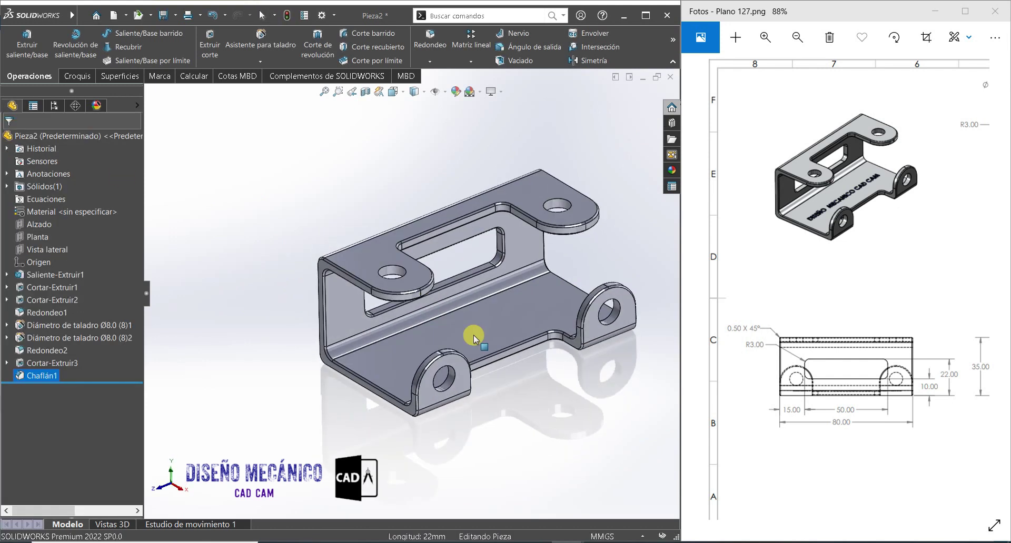
- Sketch a vertical construction line on the bottom face, running up to the part's top edge
left_click(486, 327)
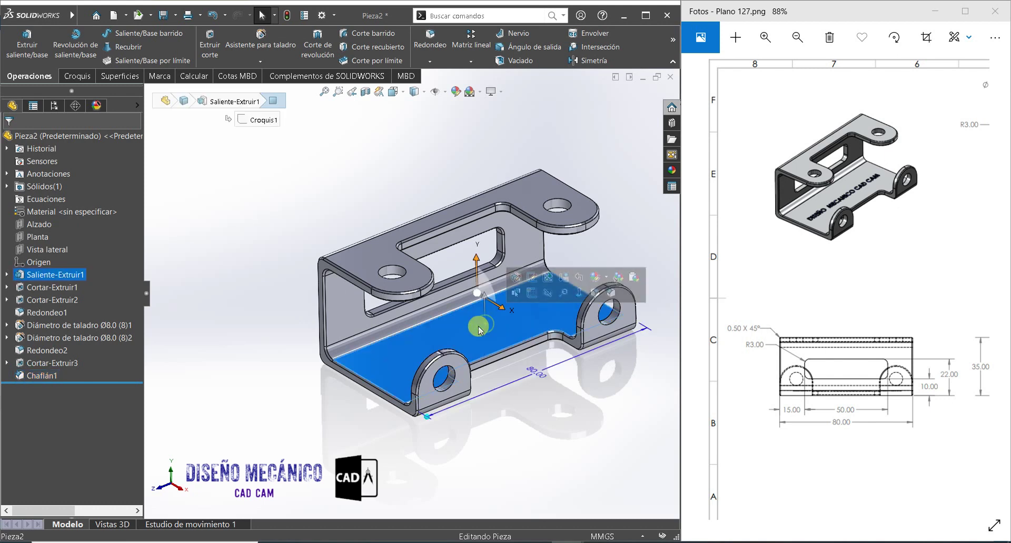
left_click(533, 293)
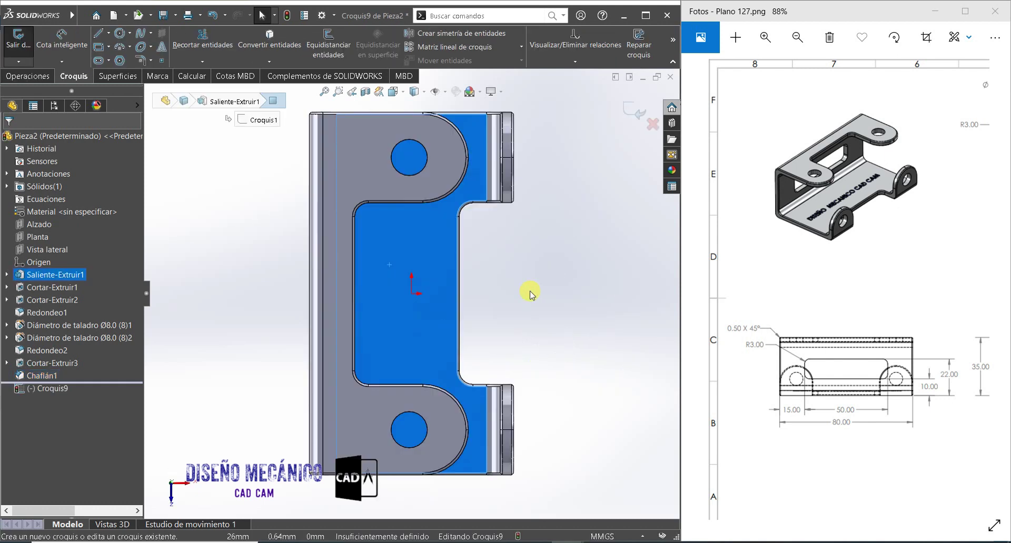
left_click(108, 38)
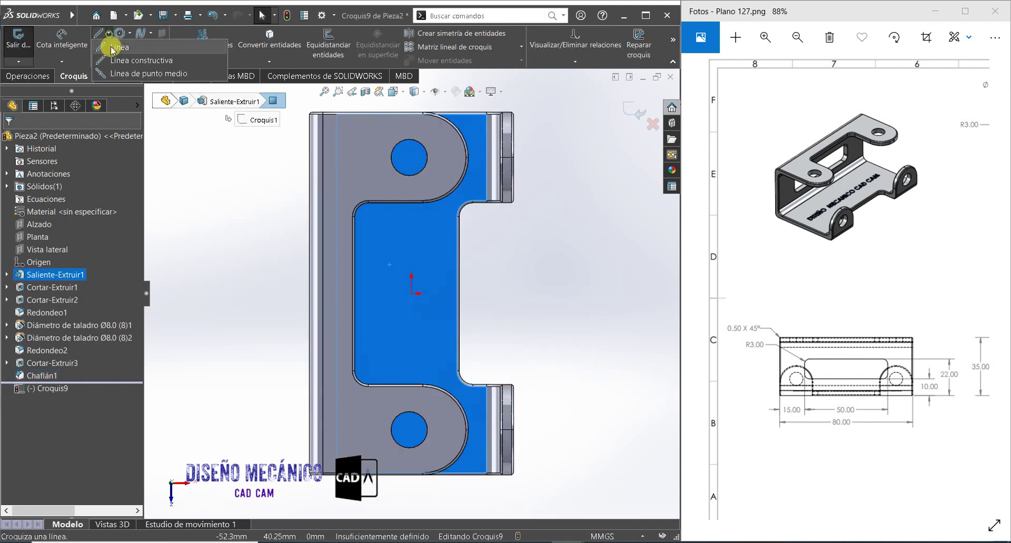
left_click(115, 57)
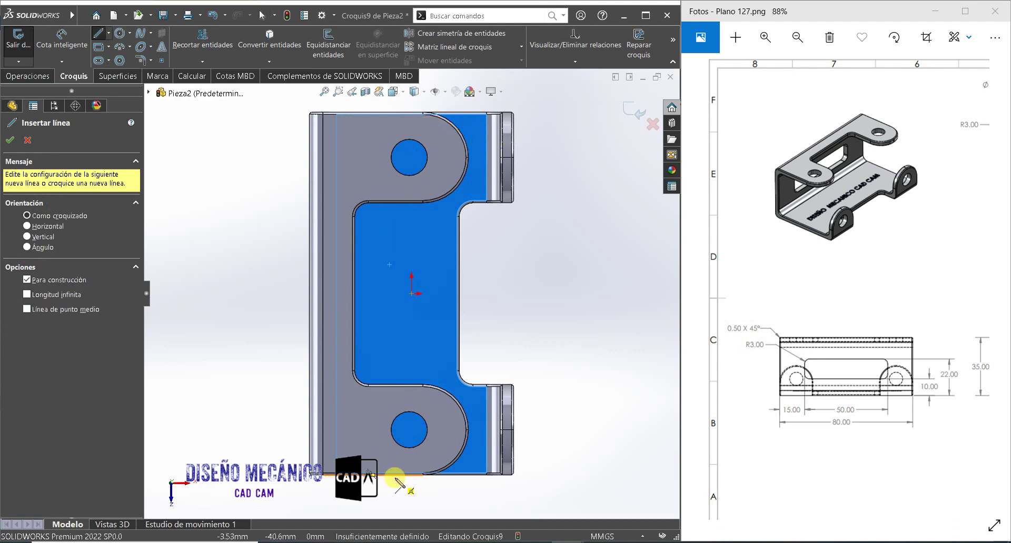
left_click_drag(395, 479, 394, 120)
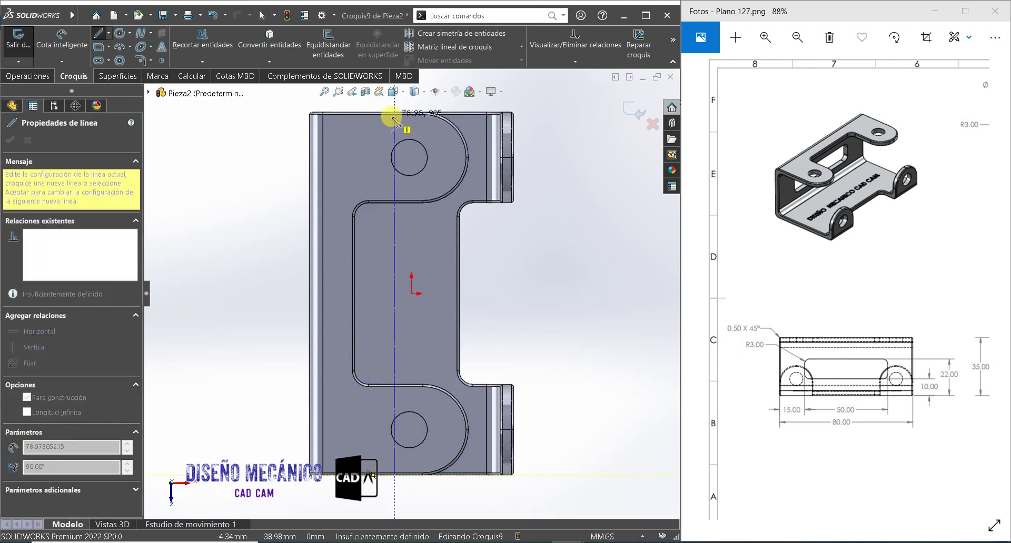
left_click(395, 113)
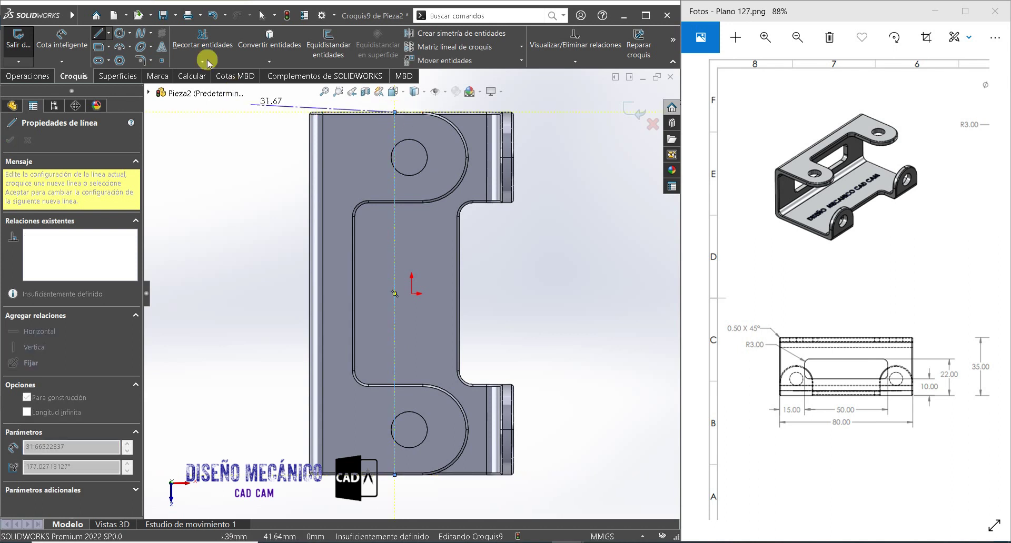
left_click(161, 46)
type("DISEÑO ME")
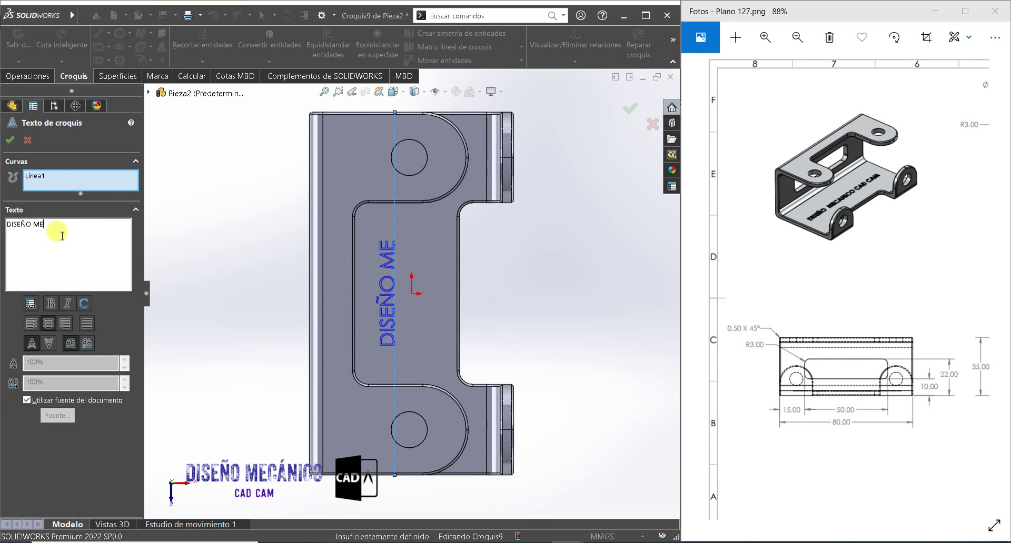
- Complete the text 'DISEÑO MECANICO CAD CAM', make it bold and centred, and exit the sketch
type("CANICO CAD CAM")
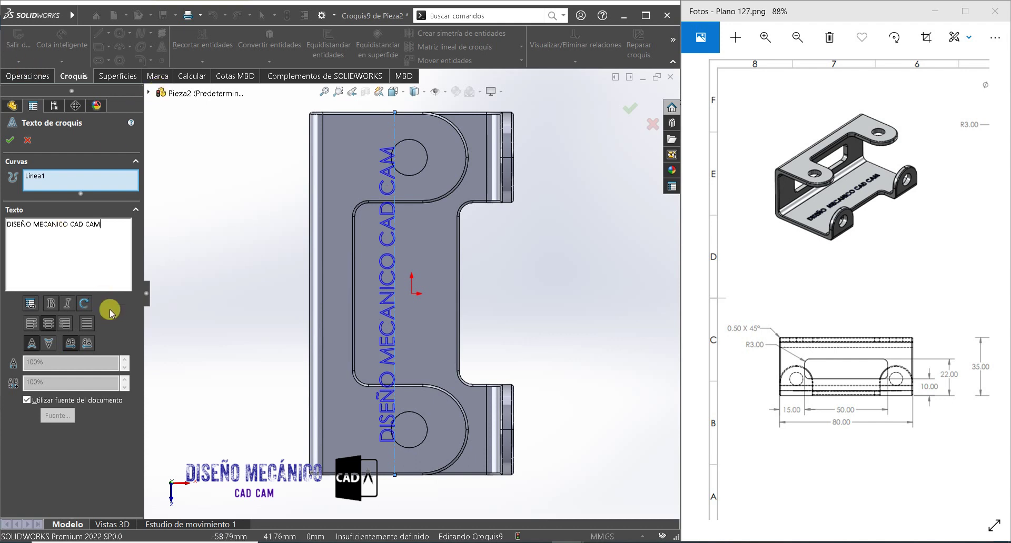
left_click_drag(109, 228, 22, 225)
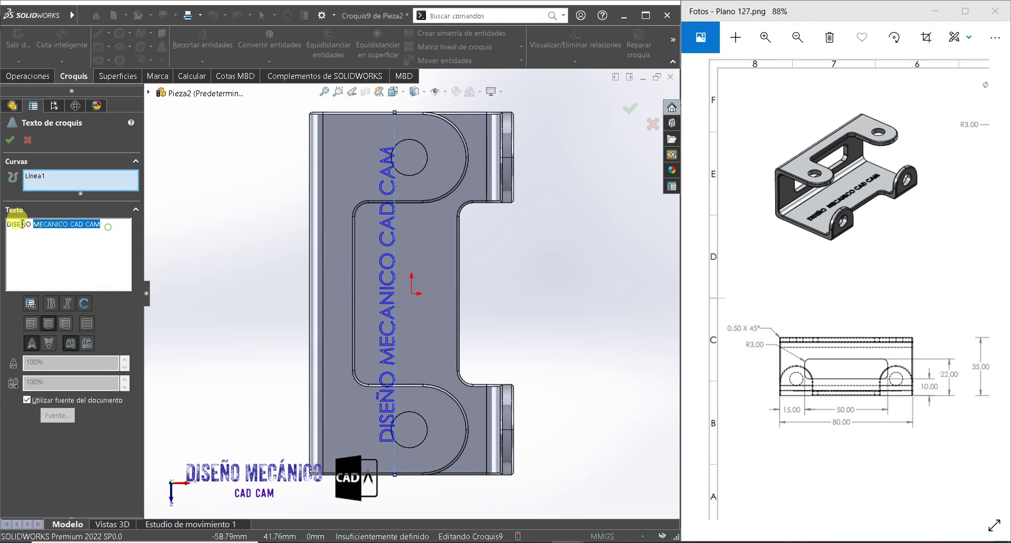
left_click(51, 304)
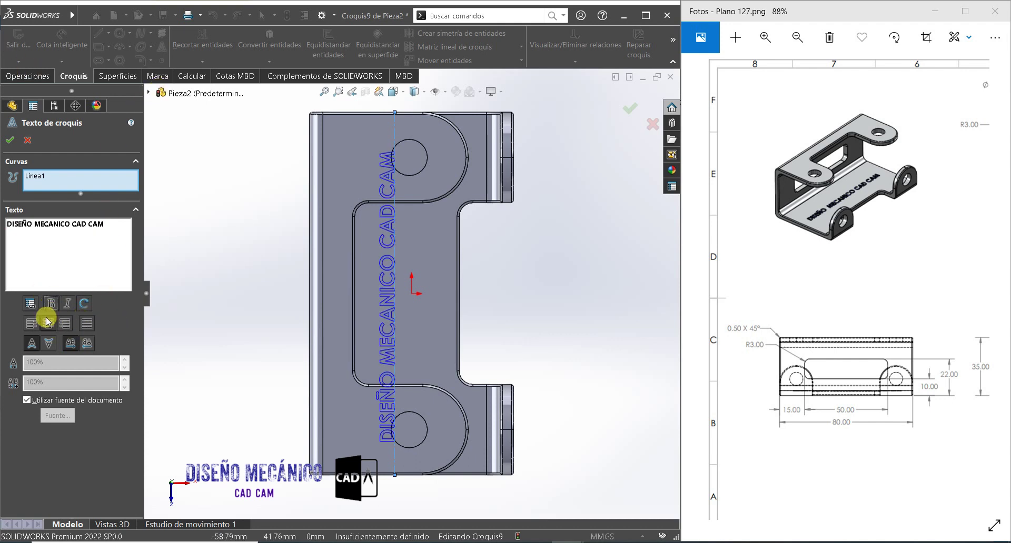
left_click(49, 324)
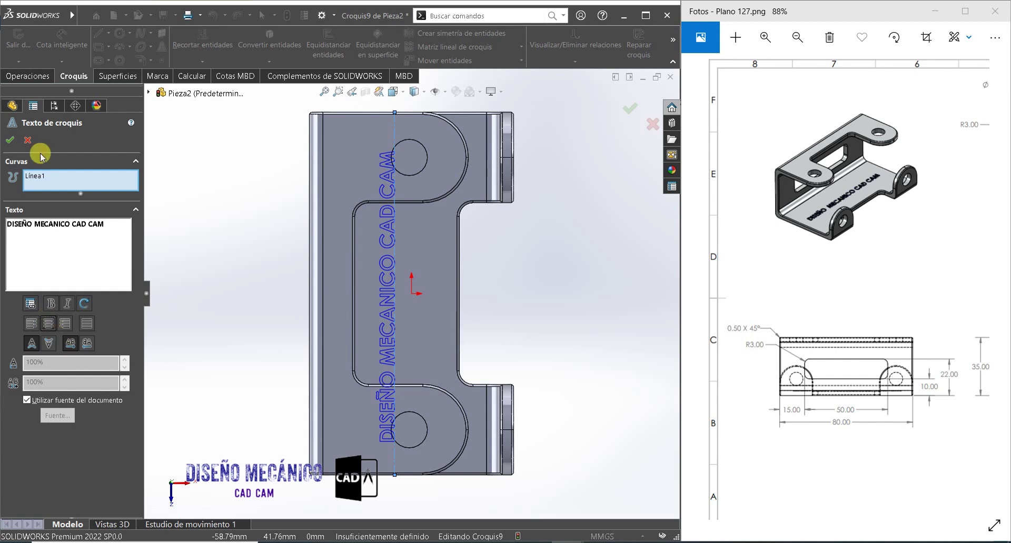
left_click(12, 142)
left_click(29, 77)
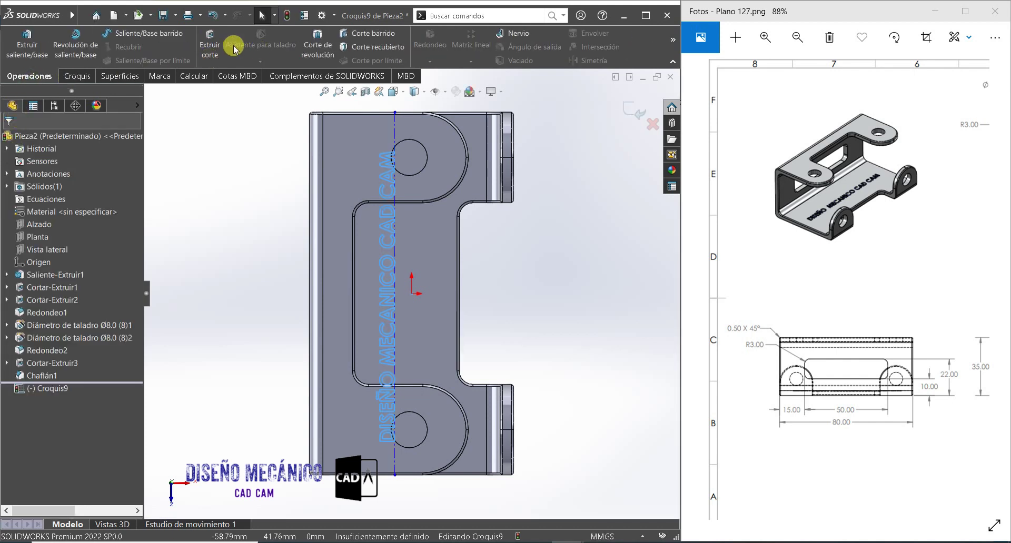
left_click(210, 44)
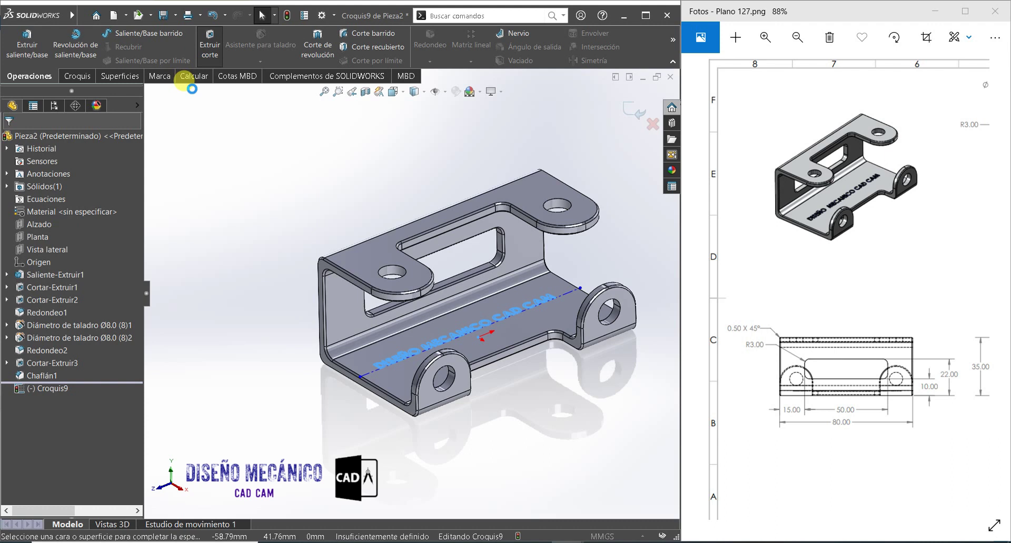
- Cut the sketch text 0.2 mm deep into the bracket as Cortar-Extruir4
left_click(73, 213)
left_click(78, 225)
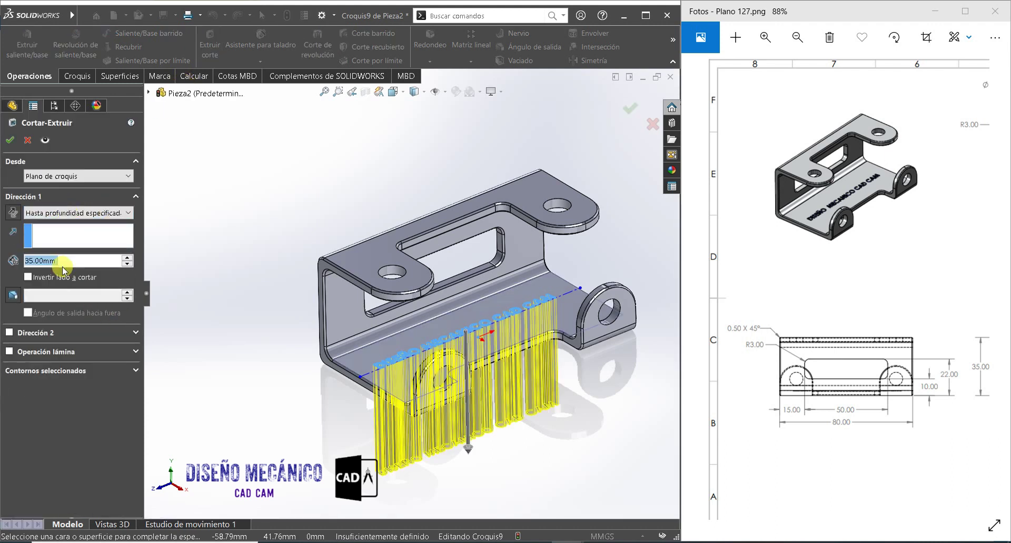
type("0.2")
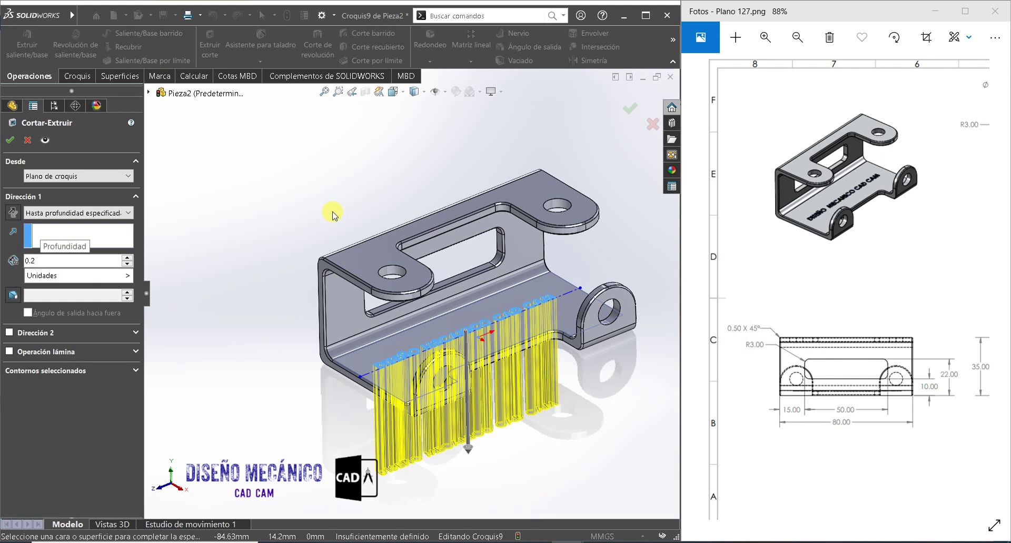
key("Return")
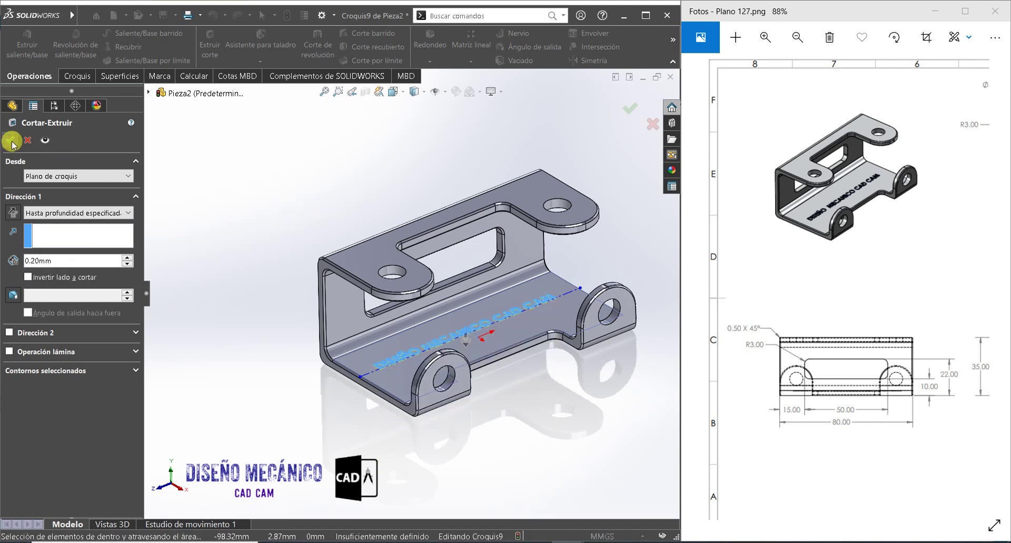
left_click(12, 141)
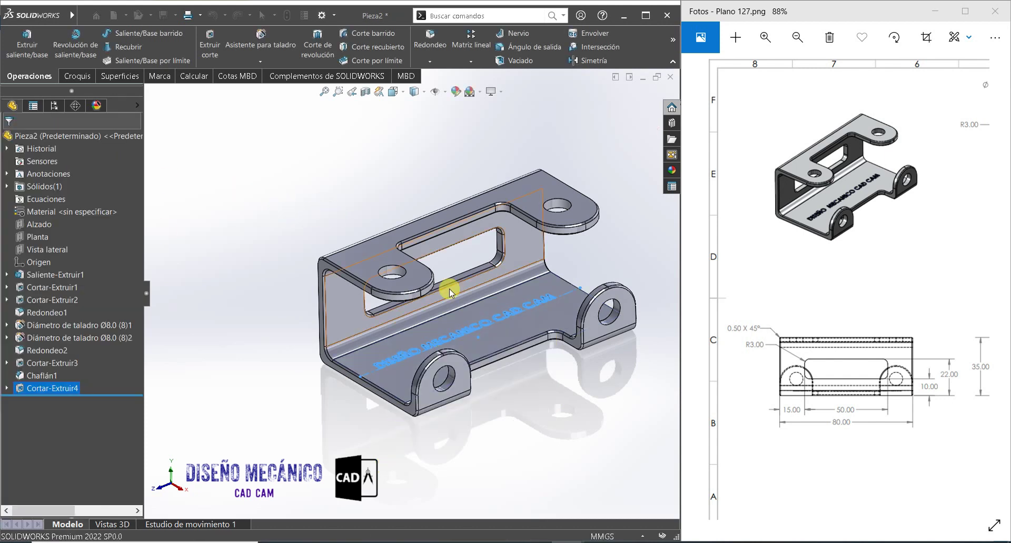
left_click(614, 303)
scroll(621, 210, "down", 2)
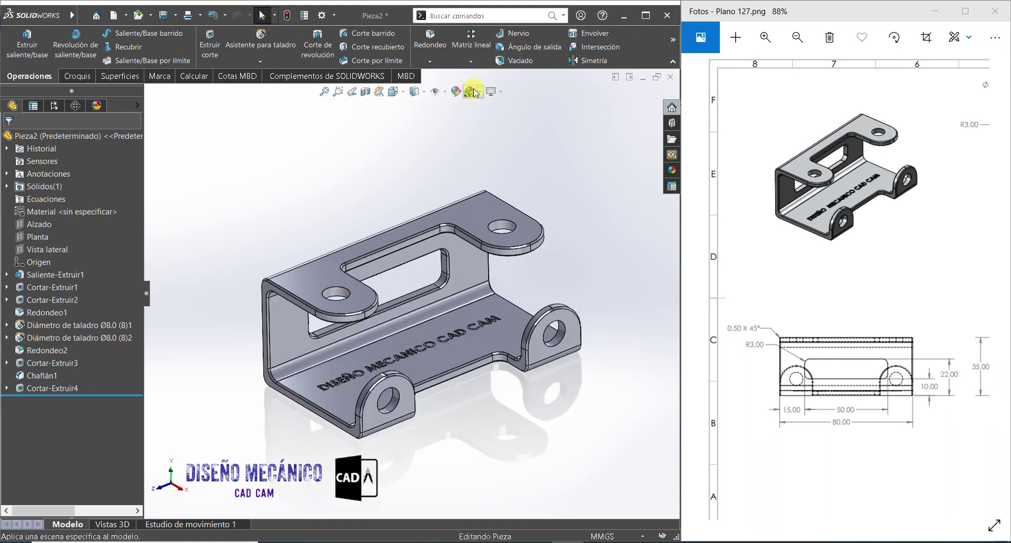
left_click(646, 14)
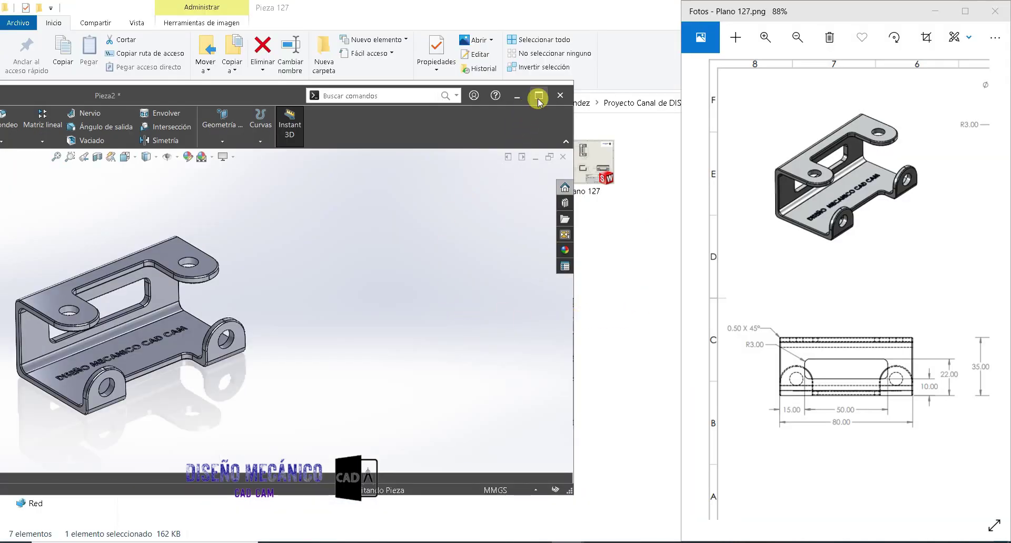
- Maximize the SOLIDWORKS window and apply the Blanco brillante scene background
double_click(539, 99)
scroll(795, 337, "down", 2)
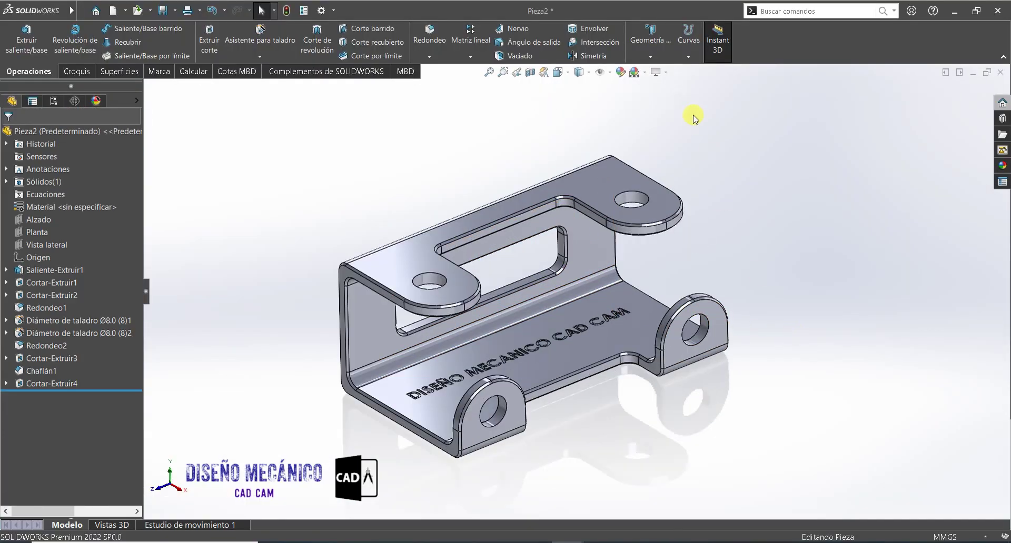
left_click(646, 75)
left_click(651, 98)
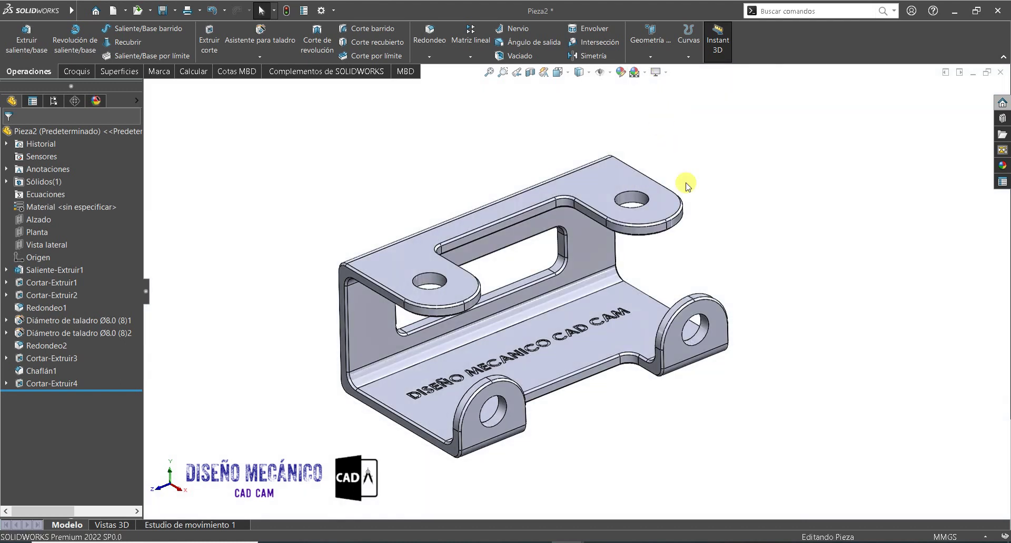
left_click(62, 207)
right_click(59, 205)
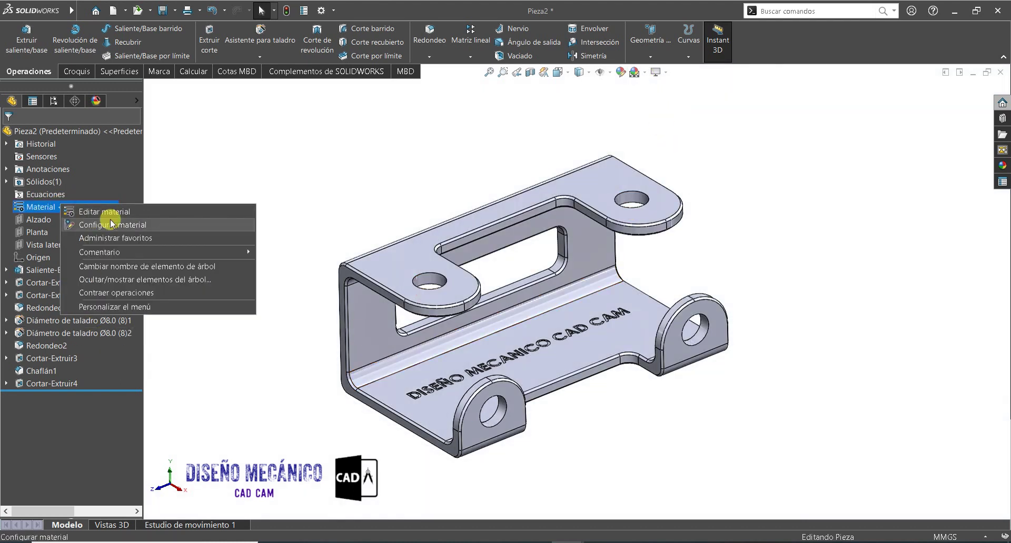
- Assign Acero inoxidable al cromo from the Acero materials group to the bracket
left_click(112, 213)
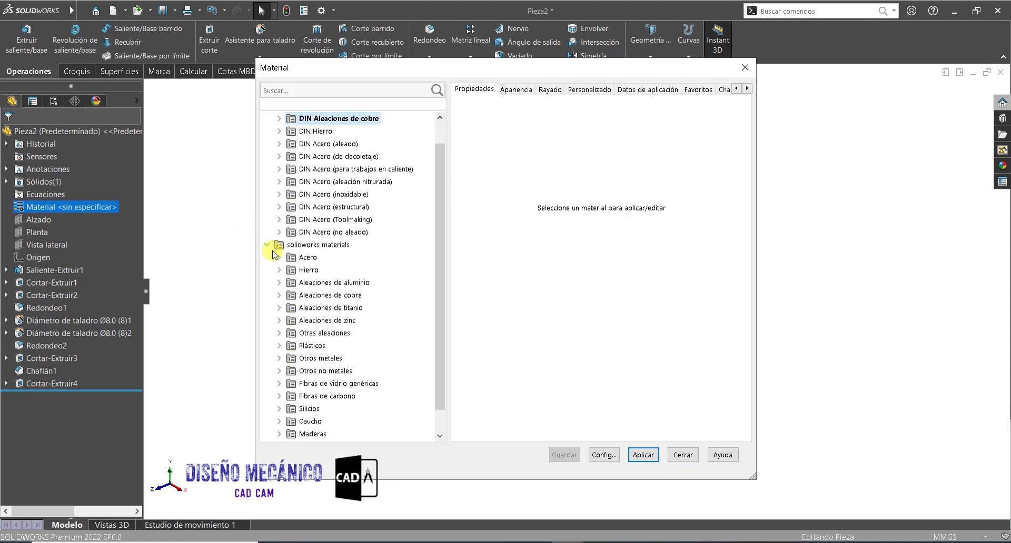
left_click(281, 258)
scroll(326, 260, "down", 6)
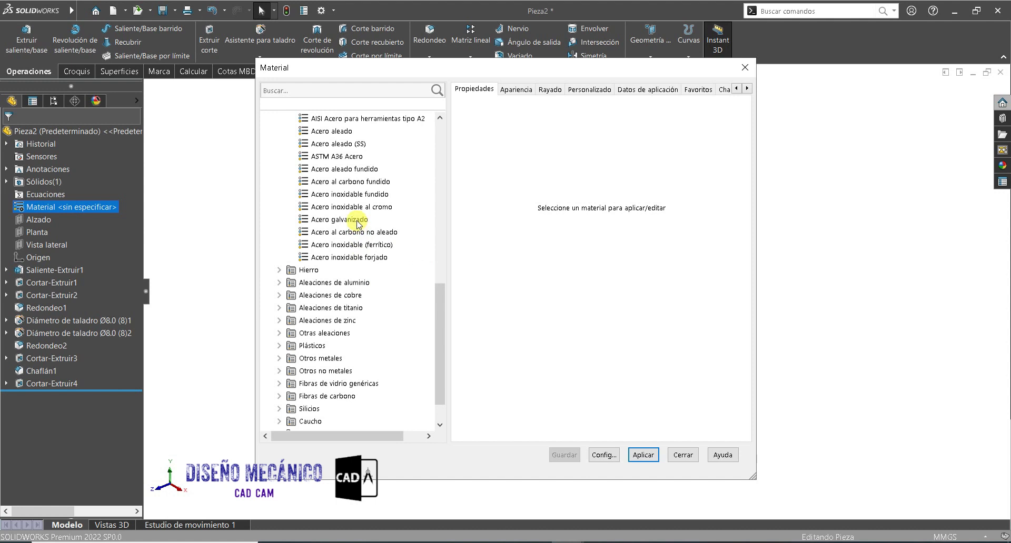
left_click(344, 207)
left_click(642, 460)
left_click(680, 455)
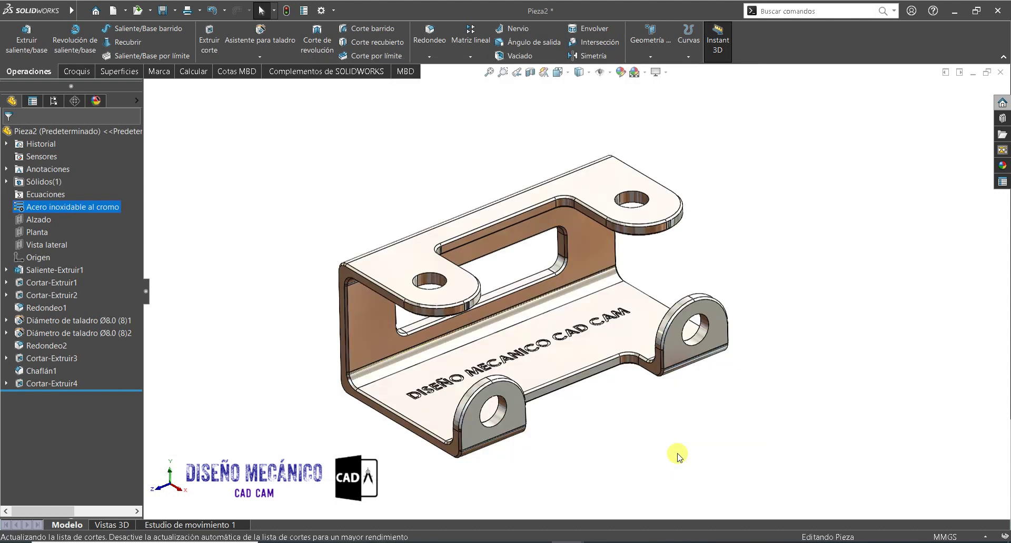
mouse_move(648, 374)
middle_mouse_down()
mouse_move(542, 331)
mouse_move(545, 357)
mouse_move(546, 287)
mouse_move(546, 311)
middle_mouse_up()
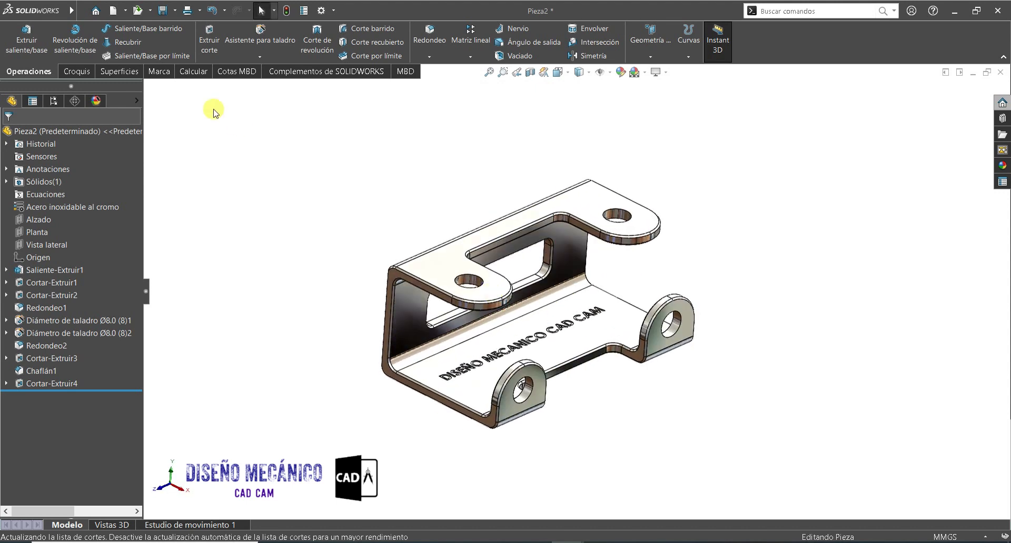
- Check the bracket's mass properties (159.91 g, 20500.68 mm³), then orbit the model
left_click(197, 70)
left_click(187, 42)
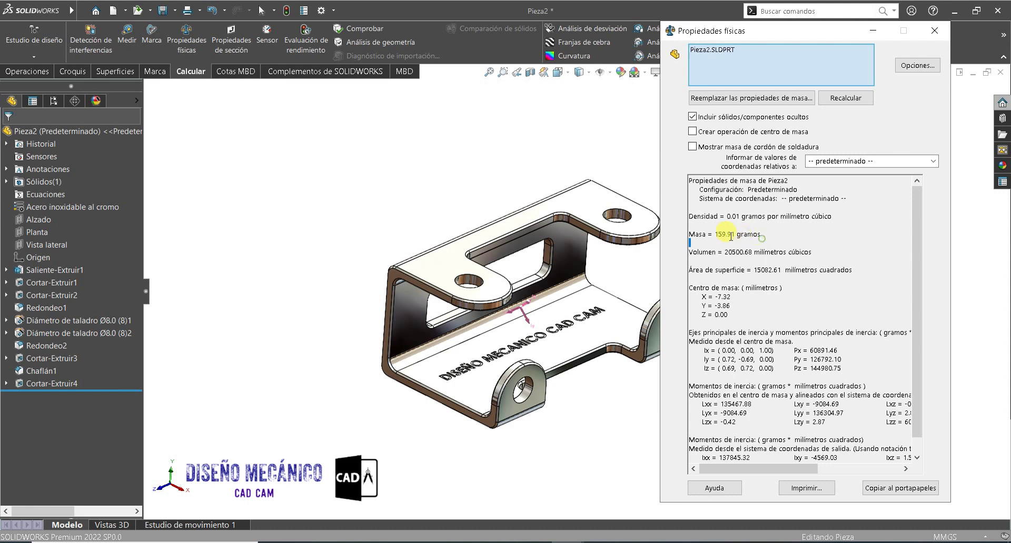
left_click(935, 30)
middle_click_drag(651, 389, 643, 408)
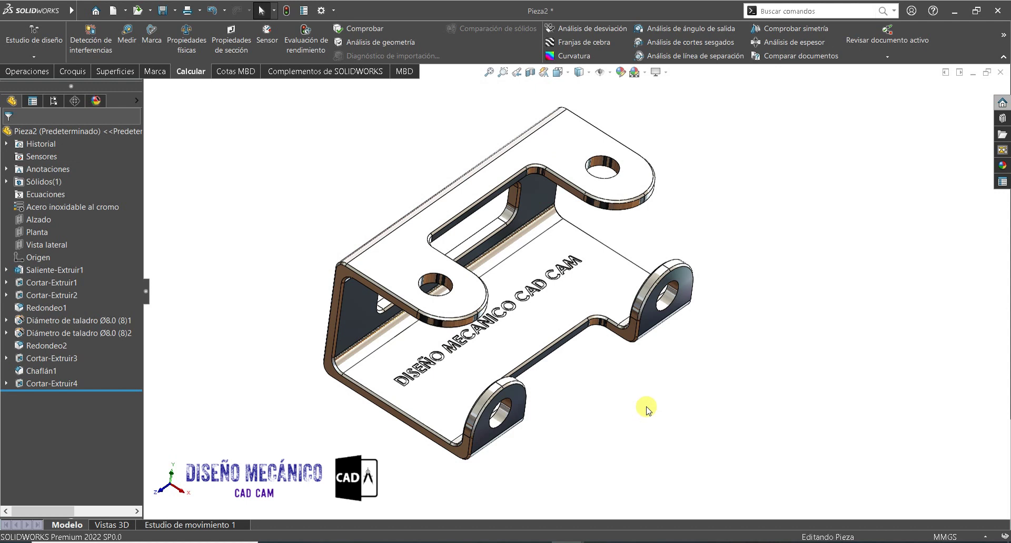
middle_click_drag(646, 409, 638, 408)
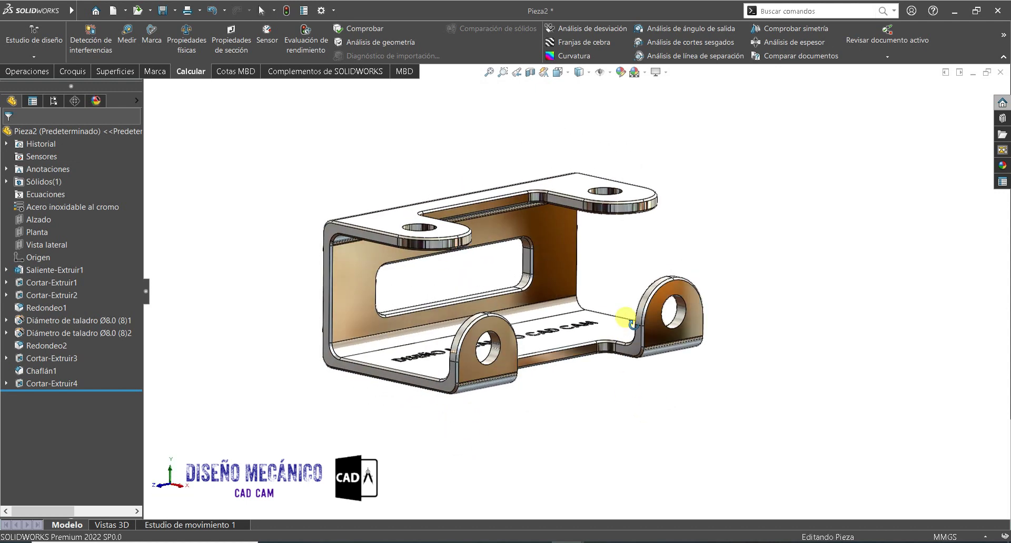